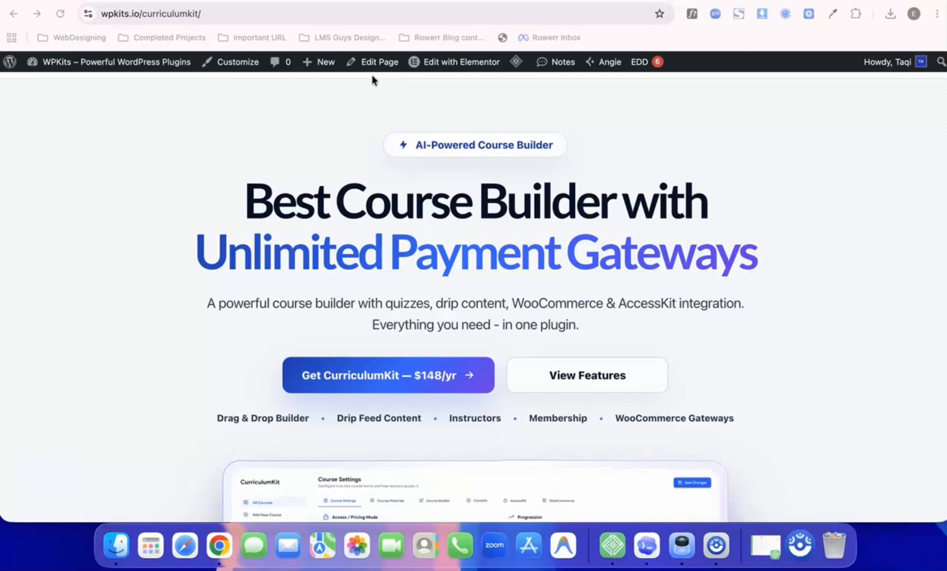
pyautogui.click(346, 88)
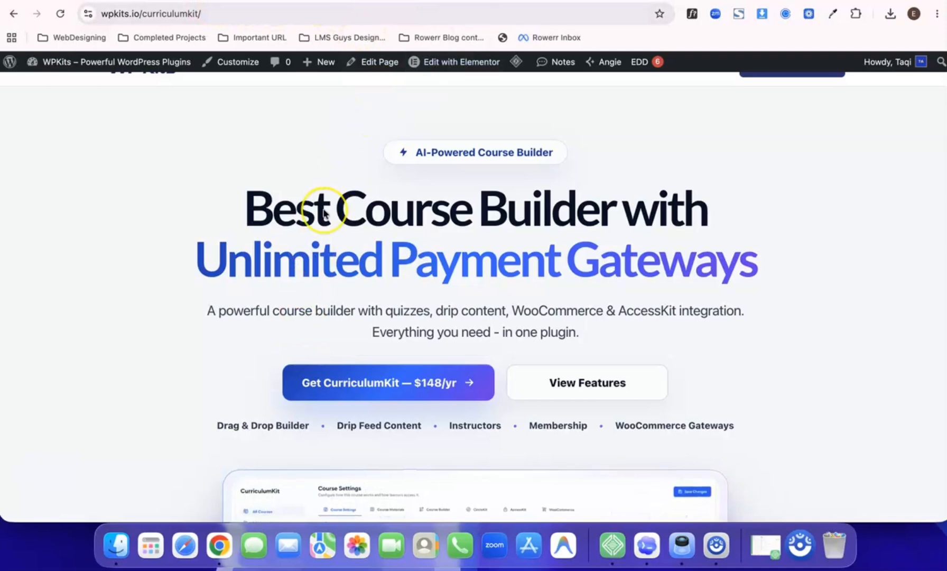
pyautogui.scroll(-2, 322, 208)
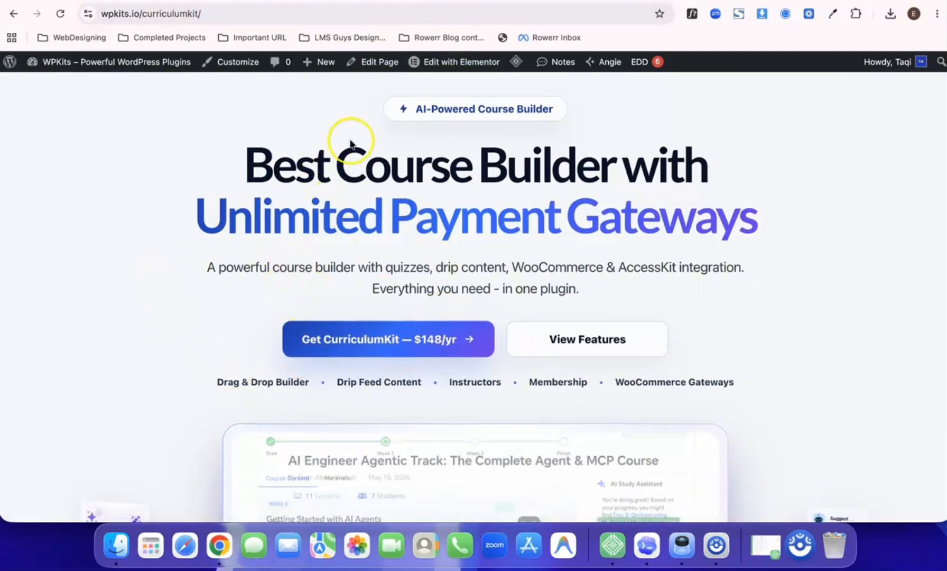
pyautogui.scroll(1, 353, 132)
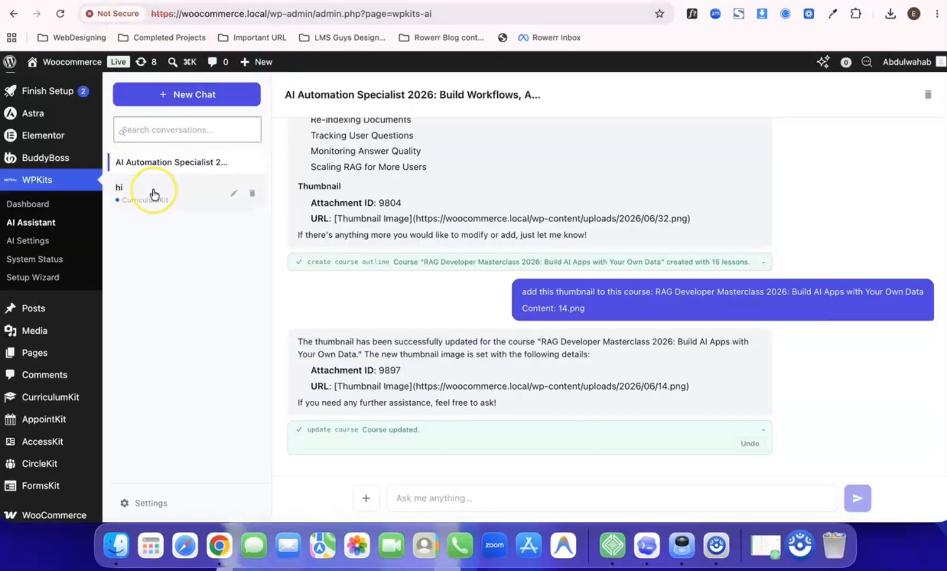
# Start a new AI Assistant chat and paste in the AI Agents Masterclass 2026 outline copied from the LearnNova document's WPKits AI section
pyautogui.scroll(1, 159, 185)
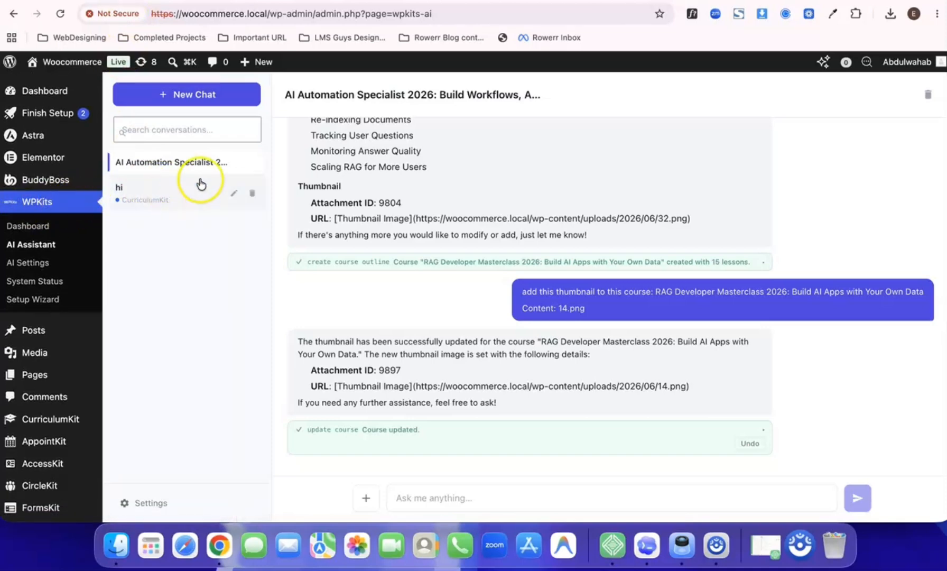
pyautogui.click(215, 101)
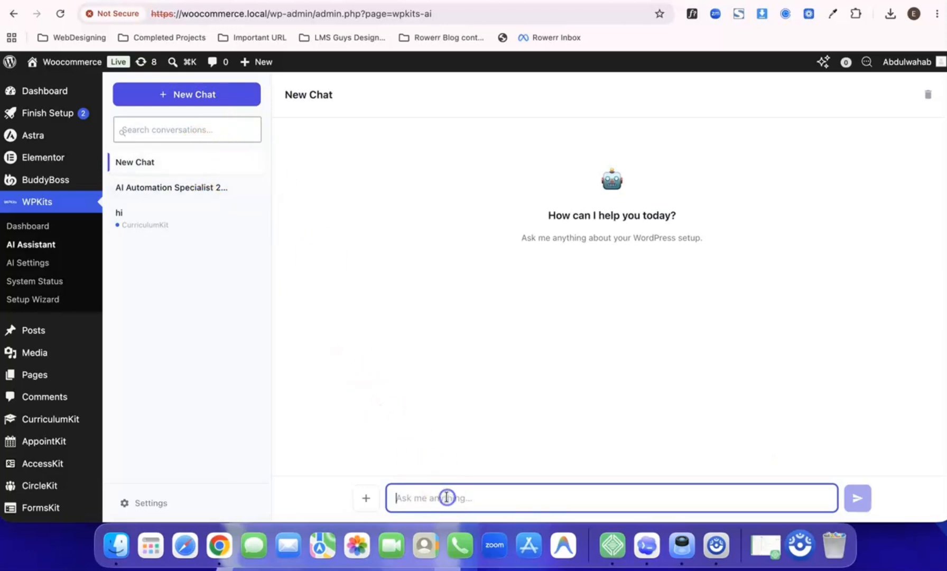
pyautogui.hotkey('ctrl', 'Tab')
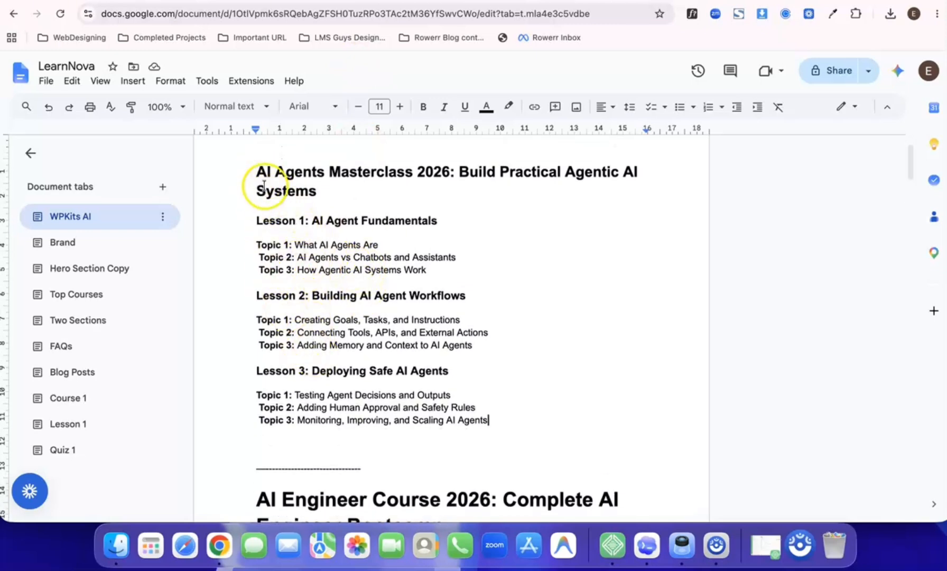
pyautogui.moveTo(256, 170); pyautogui.dragTo(508, 429)
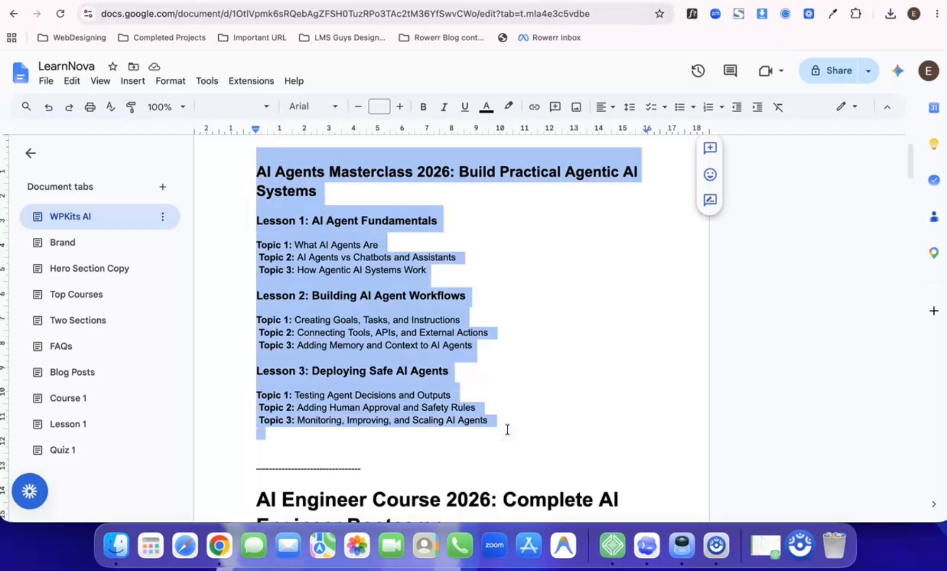
pyautogui.click(212, 1)
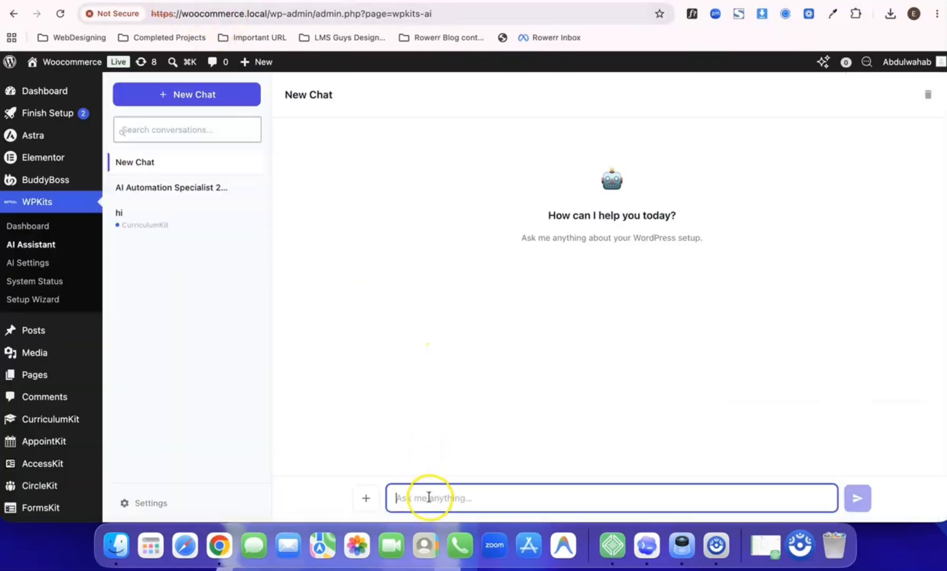
pyautogui.press('super+v')
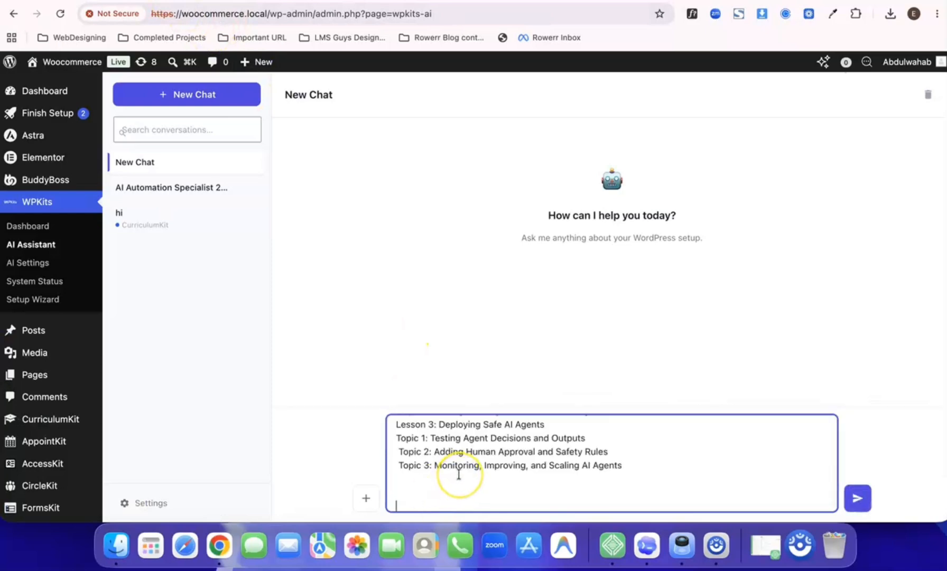
# Prefix the pasted outline with "create a course:" and send the prompt to the assistant
pyautogui.scroll(1, 459, 474)
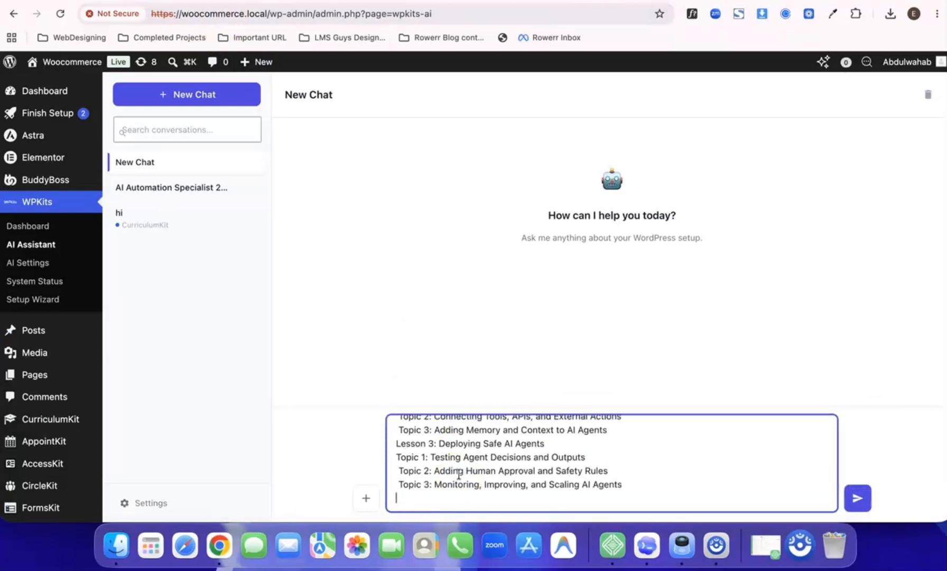
pyautogui.press('super+a')
pyautogui.press('Left')
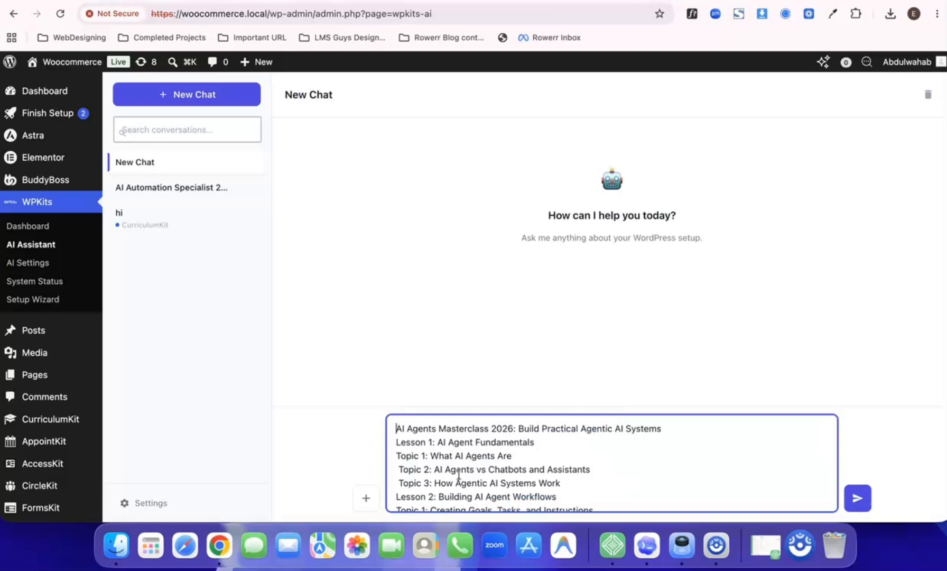
pyautogui.write('create a c')
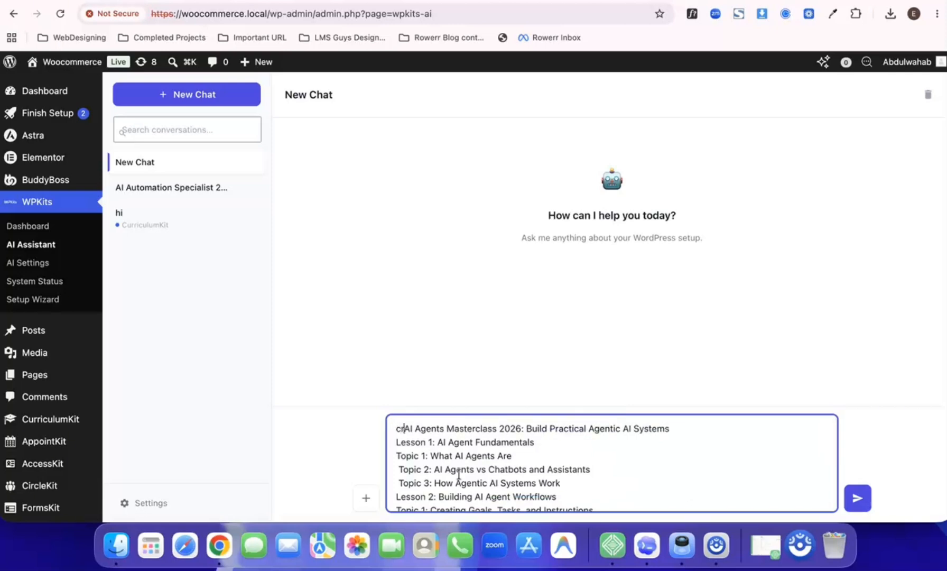
pyautogui.write('ourse')
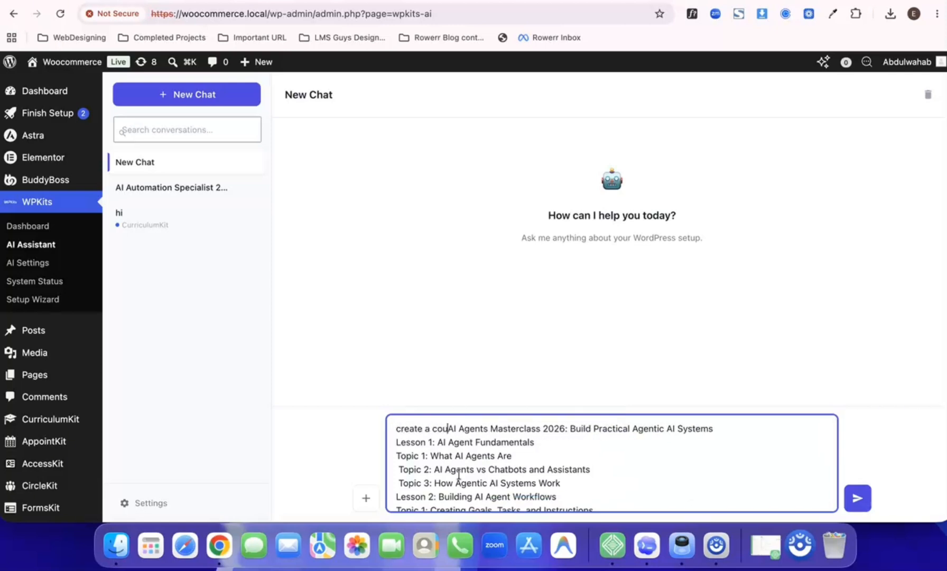
pyautogui.write(':')
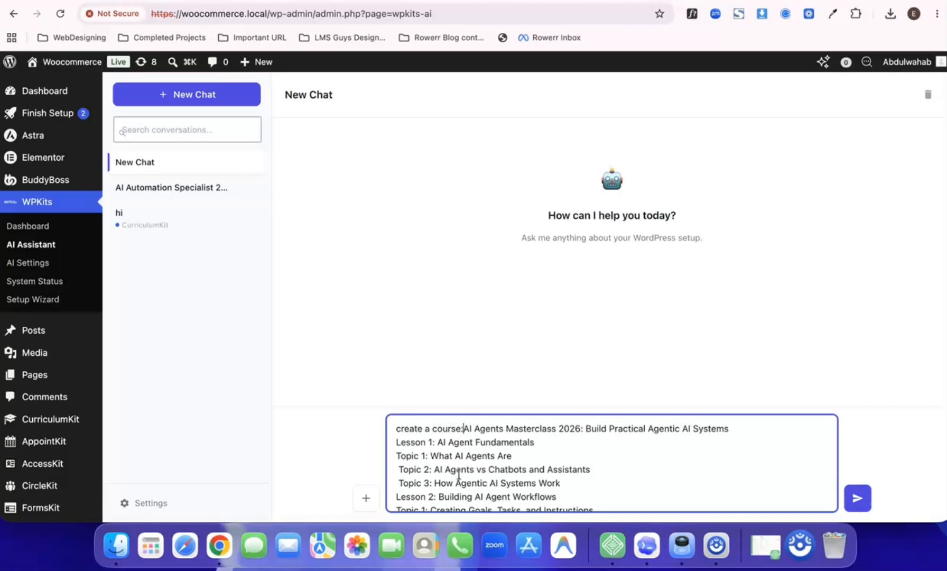
pyautogui.scroll(-5, 647, 461)
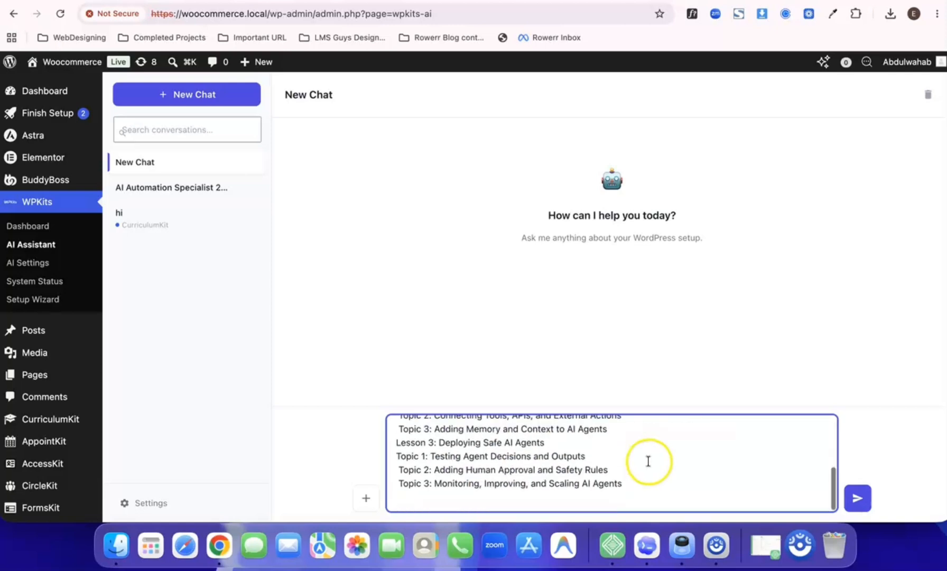
pyautogui.click(858, 498)
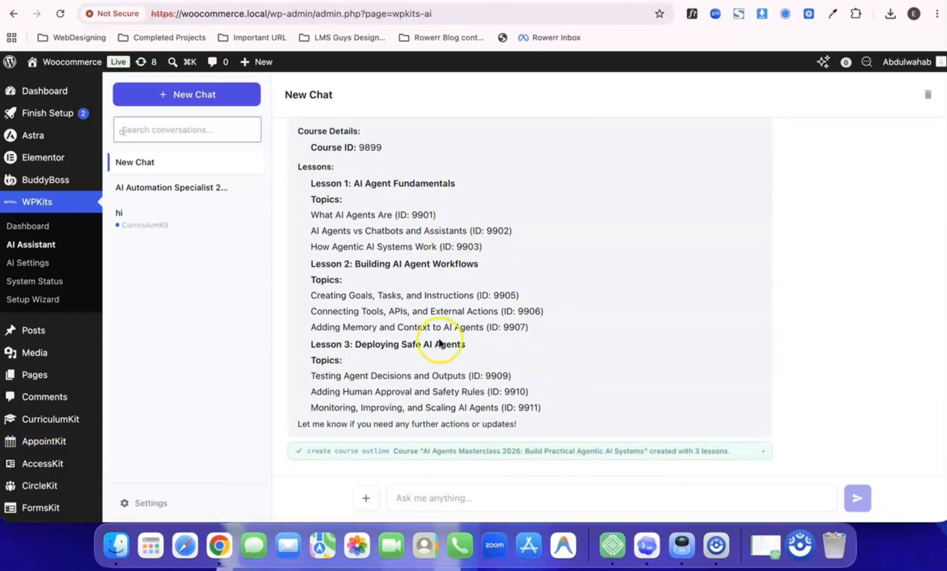
# Review the lessons and topics listed in the assistant's reply about the created course
pyautogui.scroll(2, 450, 410)
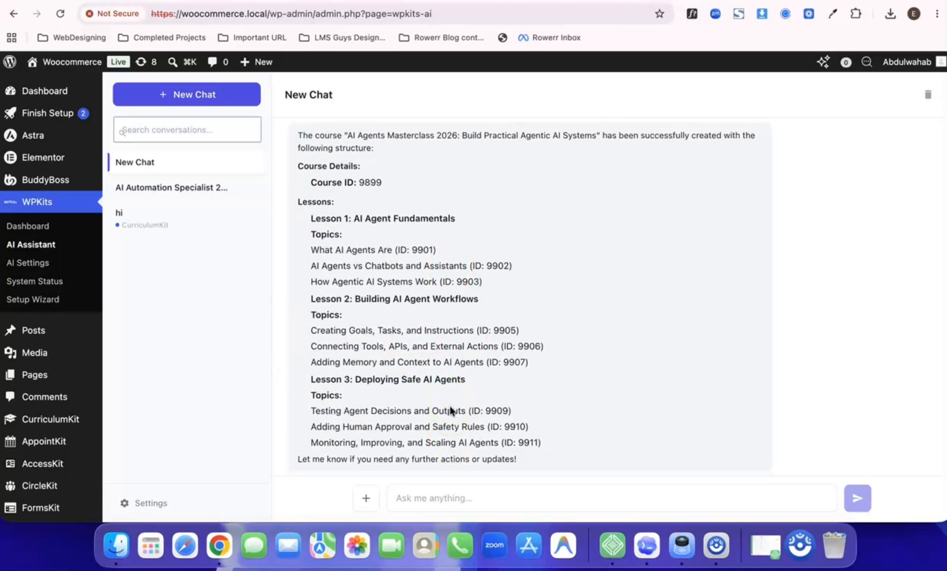
pyautogui.scroll(-2, 451, 410)
pyautogui.click(444, 400)
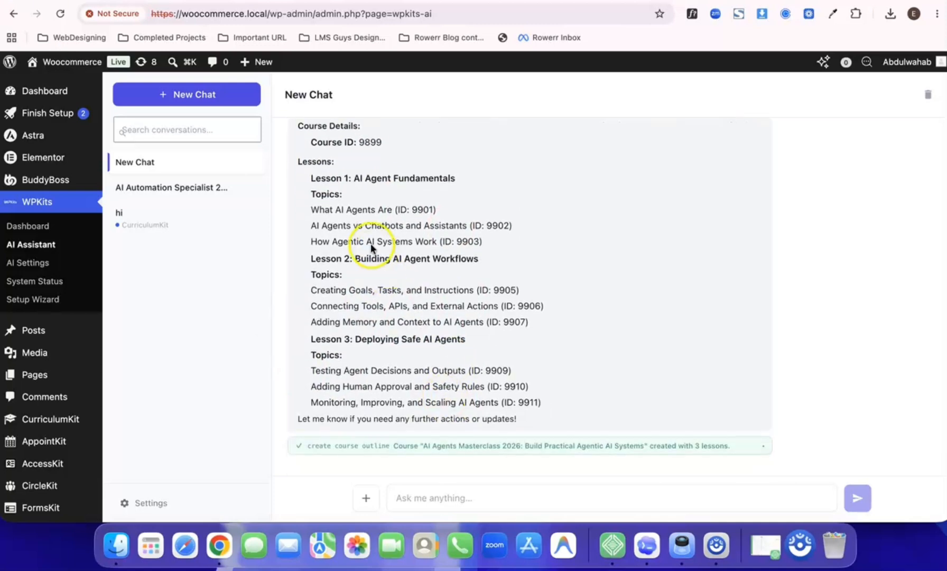
pyautogui.scroll(3, 378, 209)
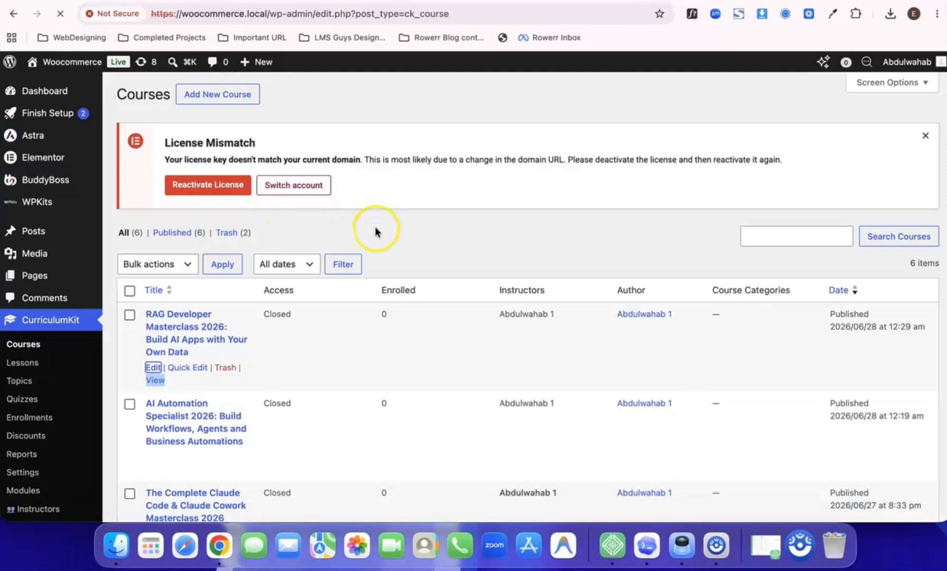
# Compare the AI Agents Masterclass 2026 entry in the CurriculumKit courses list with the source outline in the LearnNova document
pyautogui.scroll(-2, 374, 227)
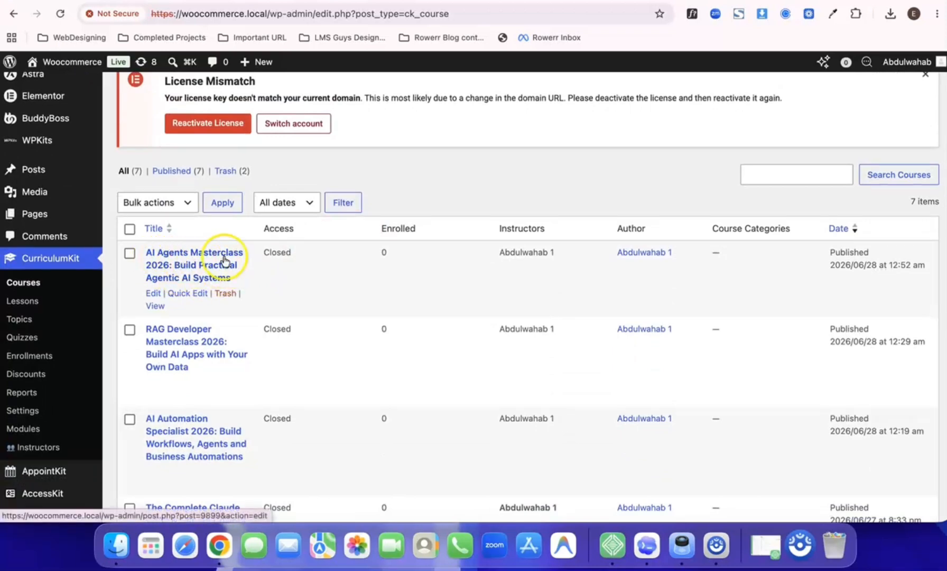
pyautogui.click(404, 1)
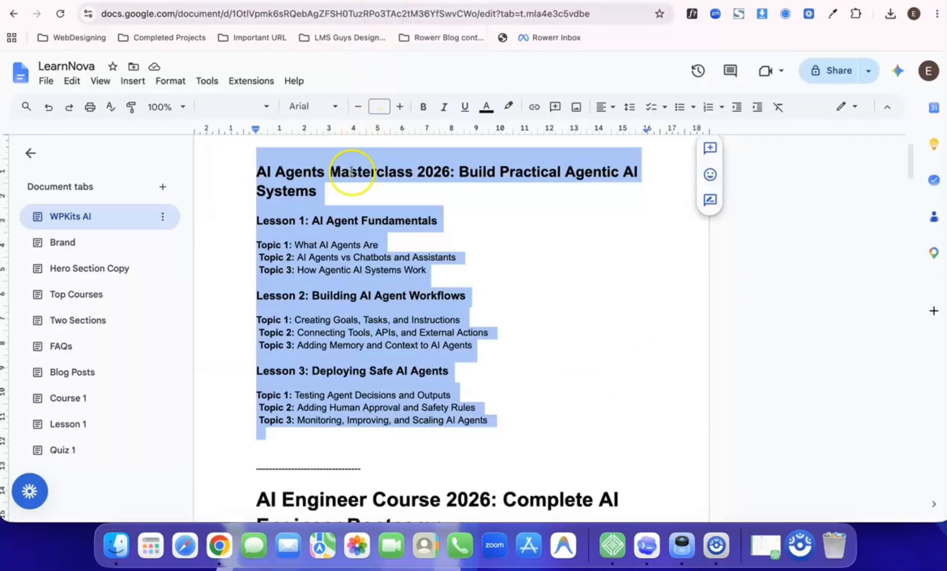
pyautogui.click(294, 178)
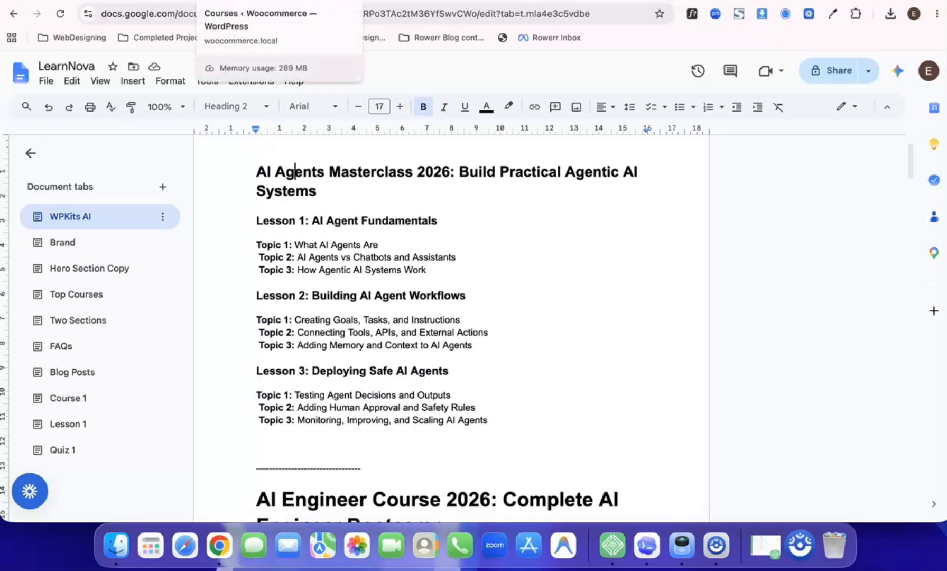
pyautogui.click(238, 0)
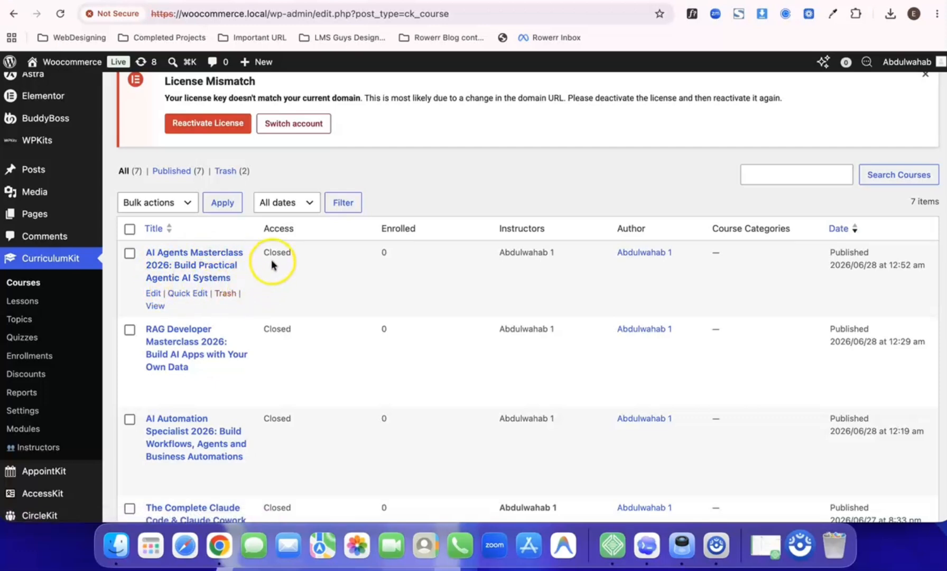
# View the AI Agents Masterclass 2026 course page, check the Building AI Agent Workflows lesson page, and return to the course
pyautogui.click(155, 306)
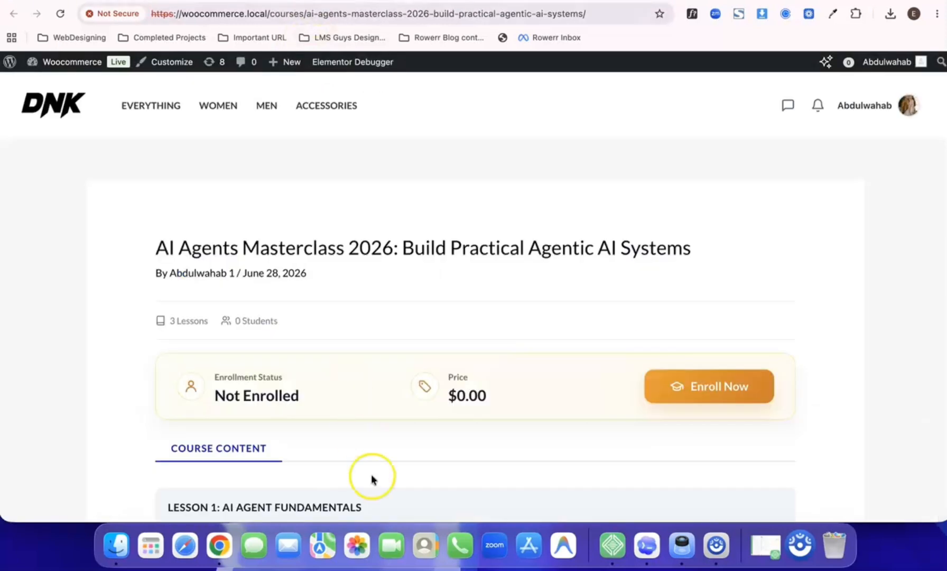
pyautogui.scroll(-10, 372, 477)
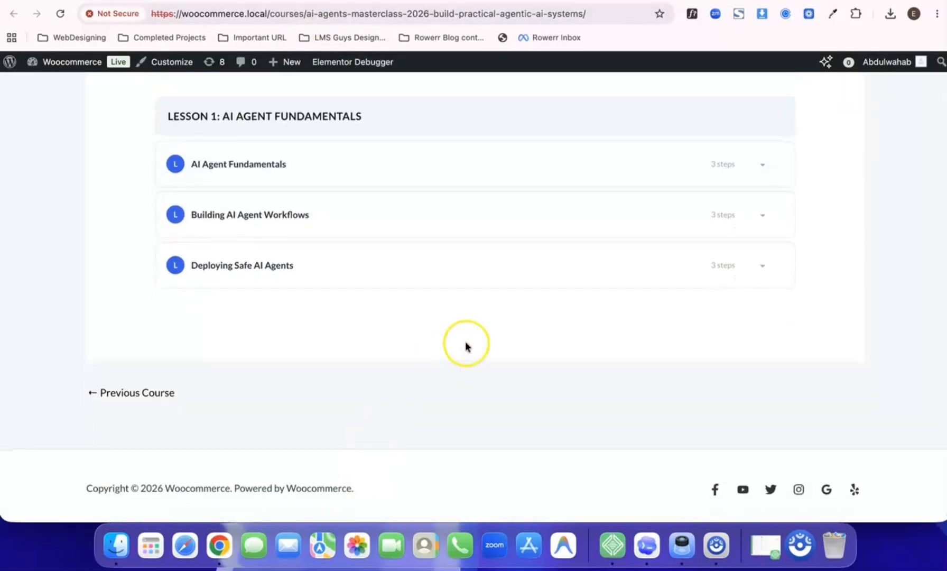
pyautogui.scroll(3, 466, 343)
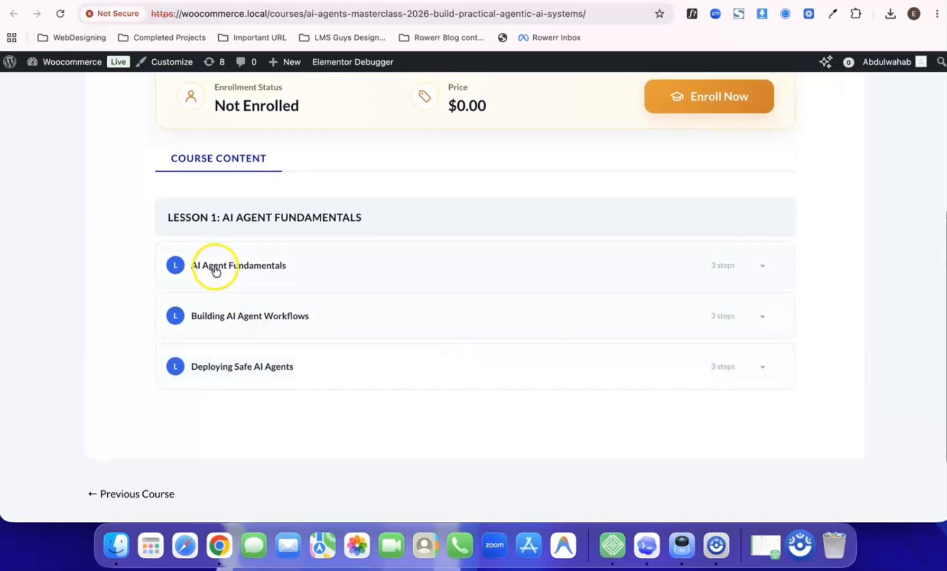
pyautogui.click(304, 273)
pyautogui.scroll(-2, 296, 397)
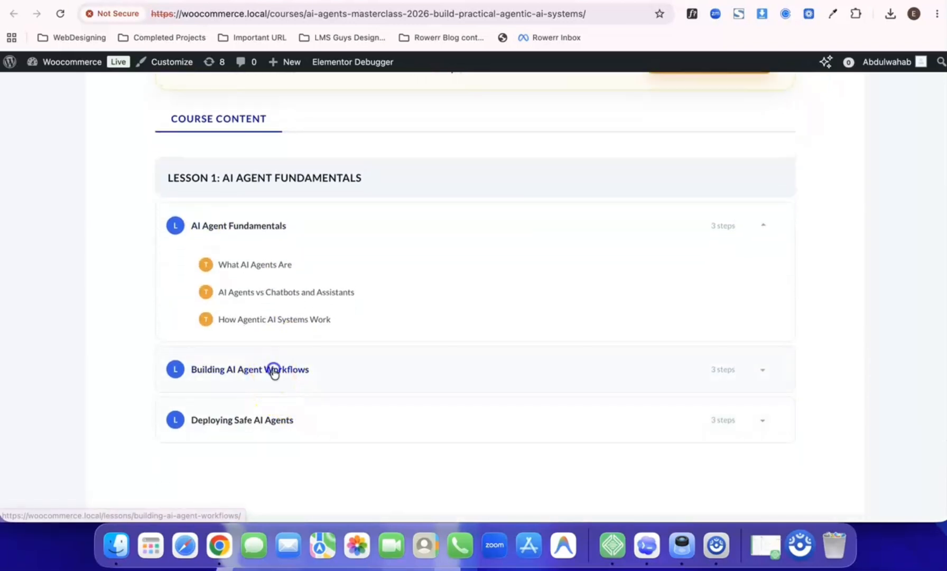
pyautogui.click(270, 371)
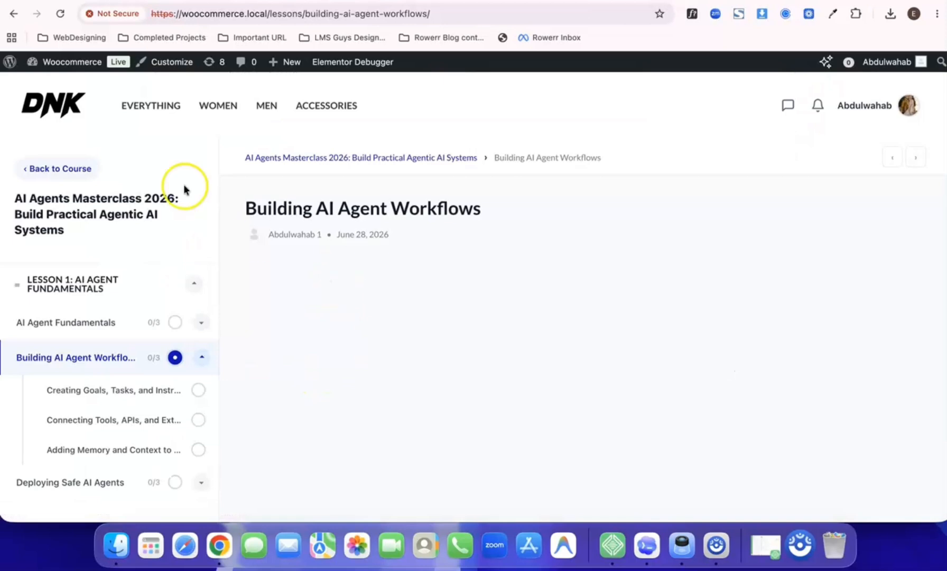
pyautogui.click(13, 13)
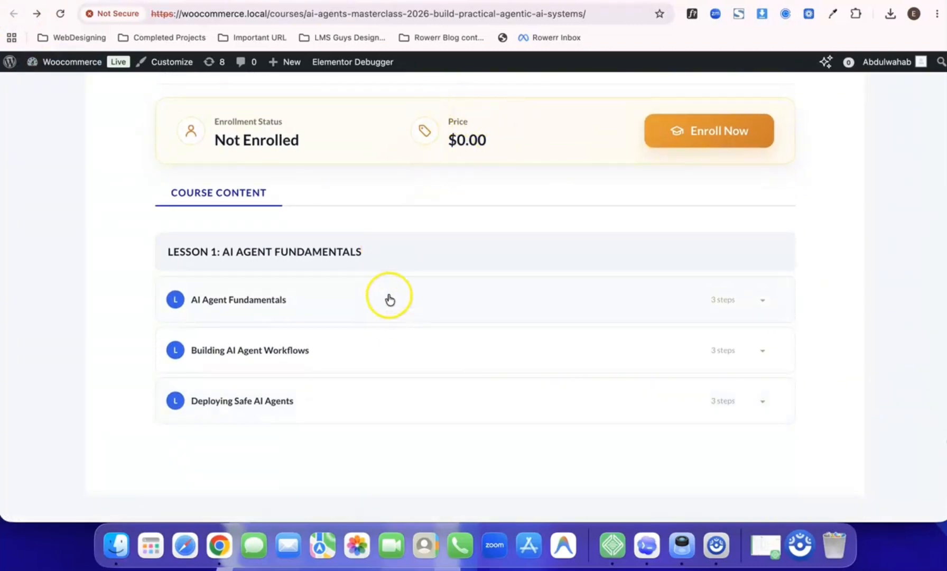
# Expand the AI Agent Fundamentals, Building AI Agent Workflows and Deploying Safe AI Agents lessons to check their topics
pyautogui.click(389, 298)
pyautogui.scroll(-3, 396, 380)
pyautogui.click(408, 349)
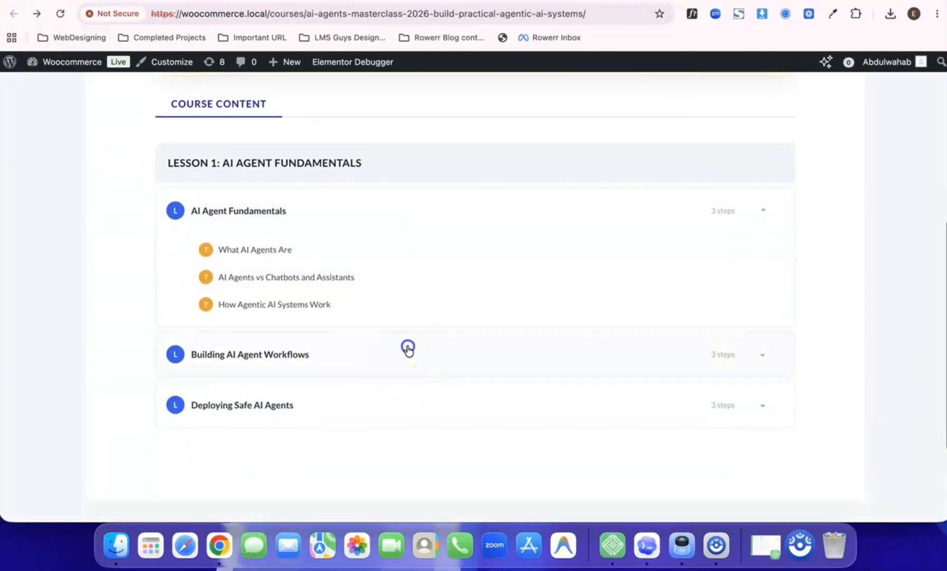
pyautogui.scroll(-4, 408, 346)
pyautogui.click(404, 346)
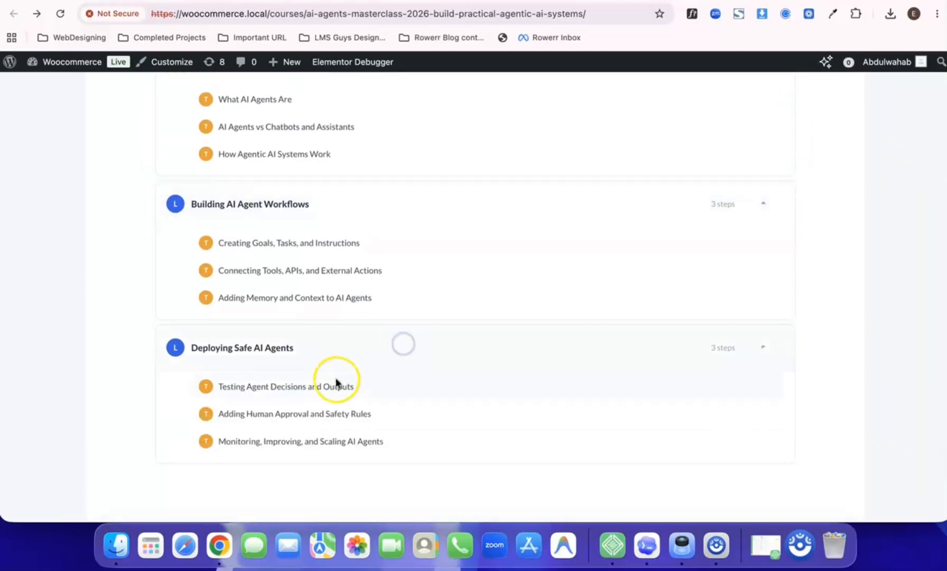
pyautogui.scroll(5, 387, 355)
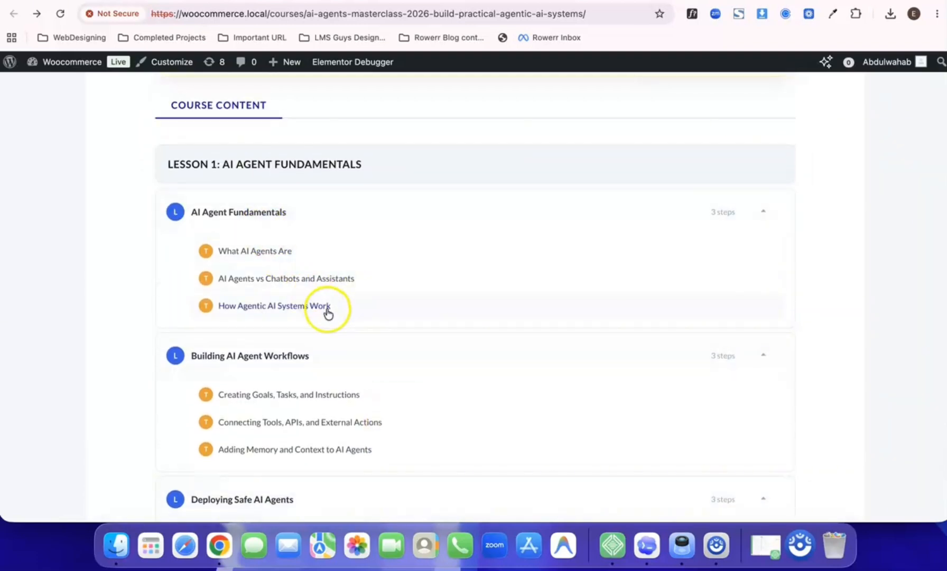
# Collapse the AI Agent Fundamentals and Deploying Safe AI Agents lessons and return to the CurriculumKit courses list
pyautogui.click(354, 217)
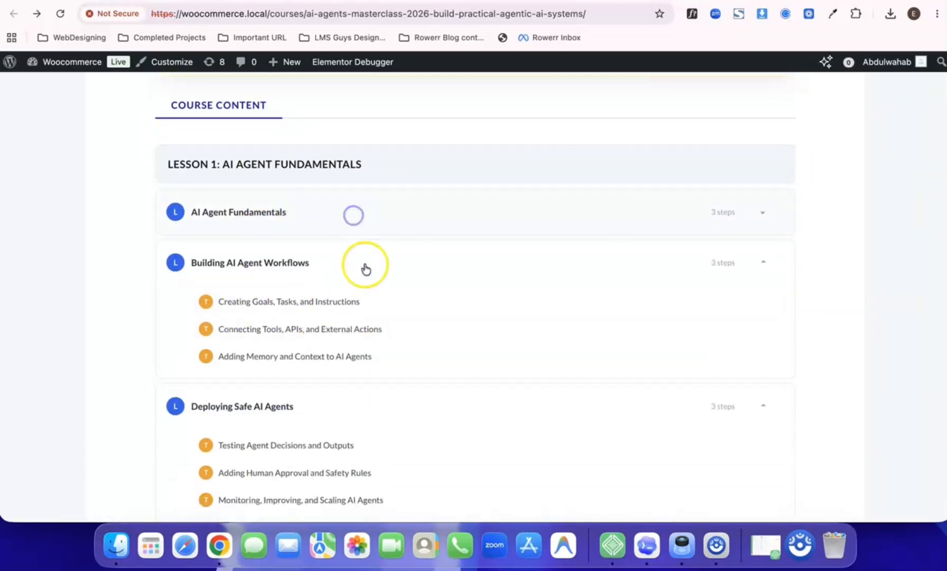
pyautogui.click(392, 399)
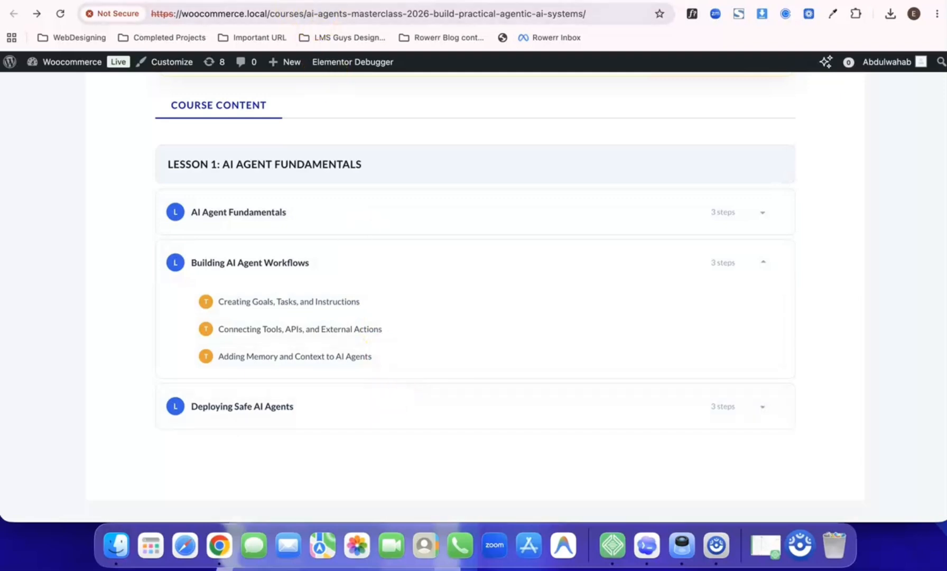
pyautogui.hotkey('ctrl', 'shift', 'Tab')
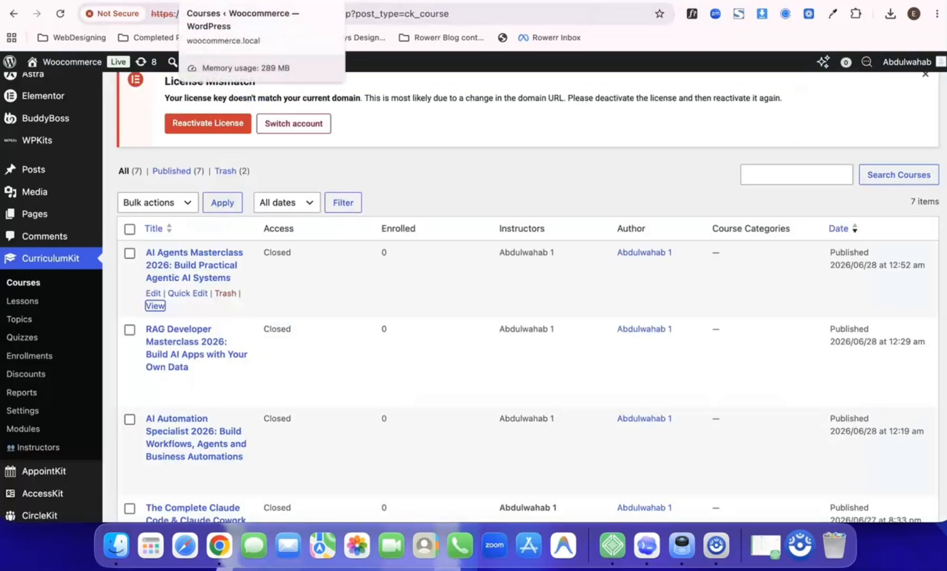
# Open the AI Agents Masterclass 2026 course for editing and check its lessons in the Course Builder
pyautogui.click(154, 293)
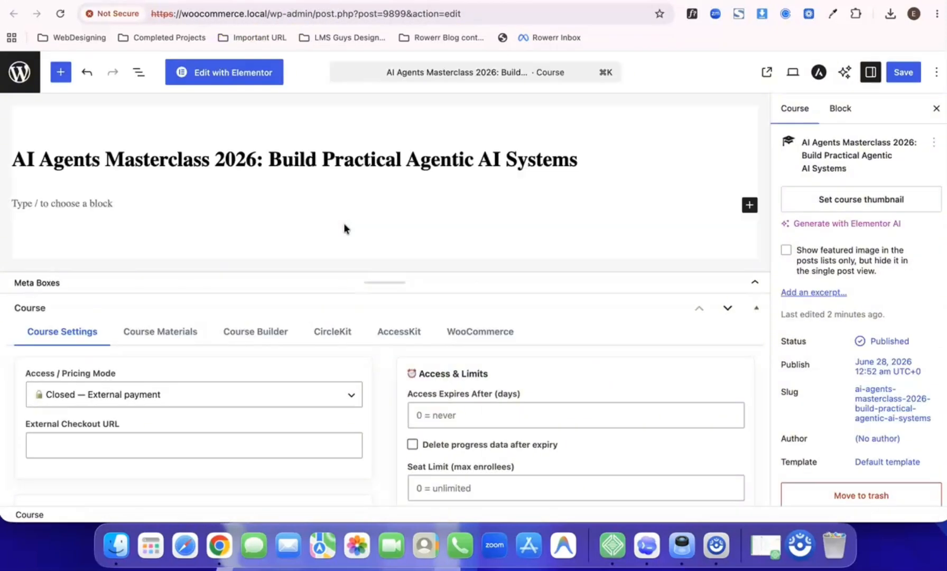
pyautogui.click(253, 332)
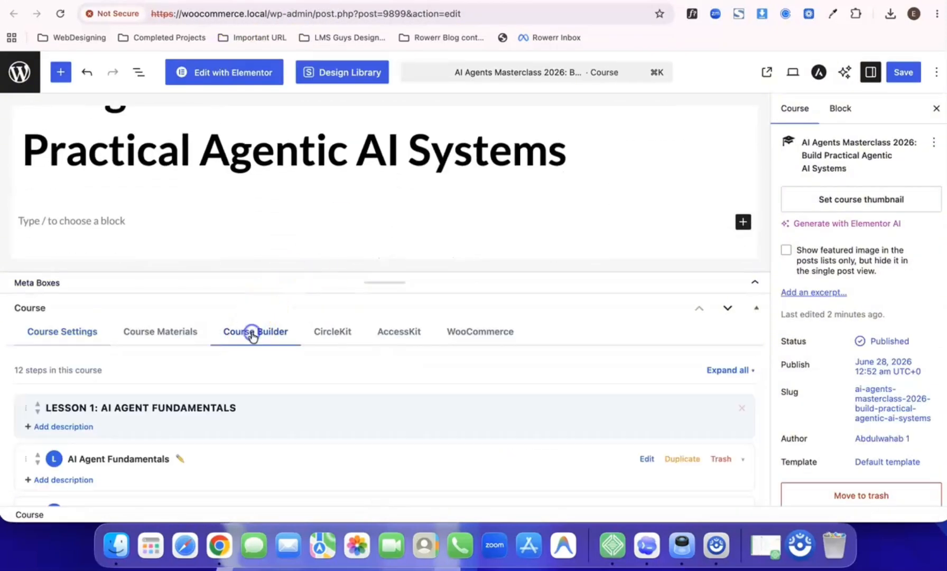
pyautogui.scroll(-5, 254, 335)
pyautogui.scroll(2, 253, 337)
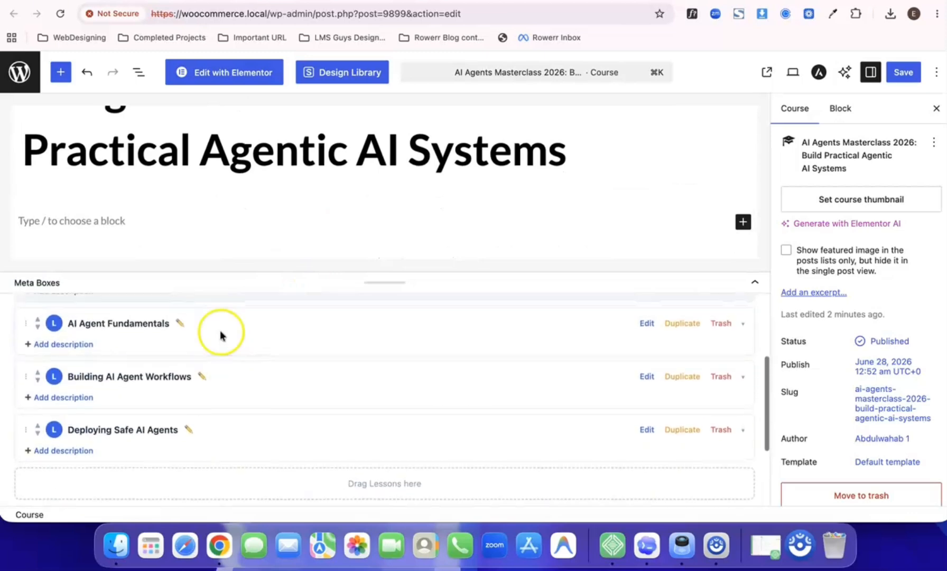
pyautogui.scroll(3, 111, 147)
pyautogui.scroll(-5, 111, 146)
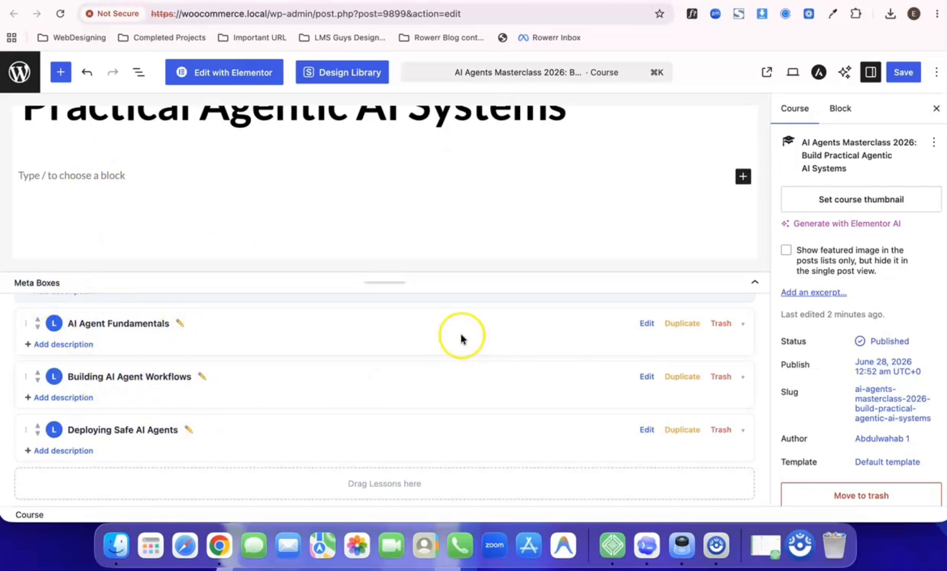
# Expand the AI Agent Fundamentals, Building AI Agent Workflows and Deploying Safe AI Agents lessons in the Course Builder to examine their topics
pyautogui.click(743, 328)
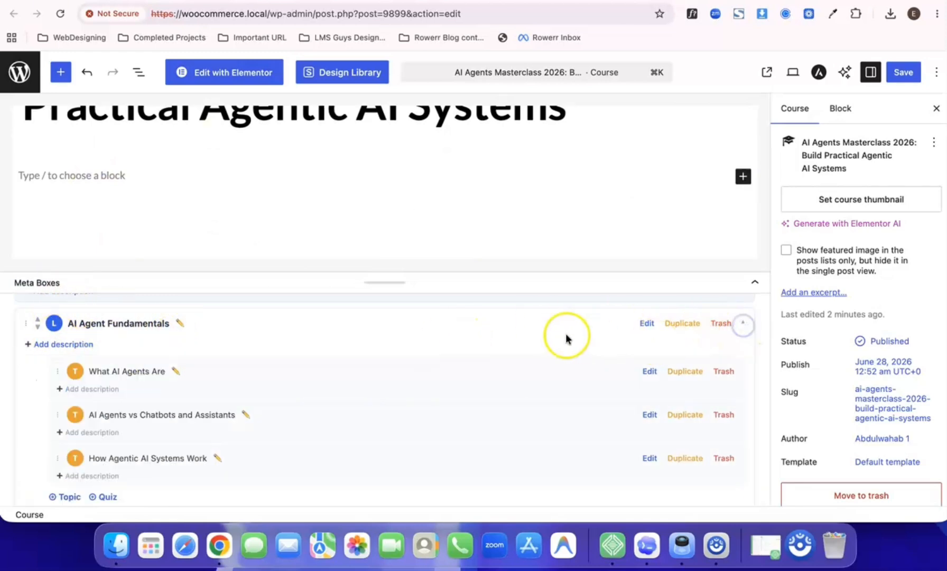
pyautogui.scroll(-3, 554, 335)
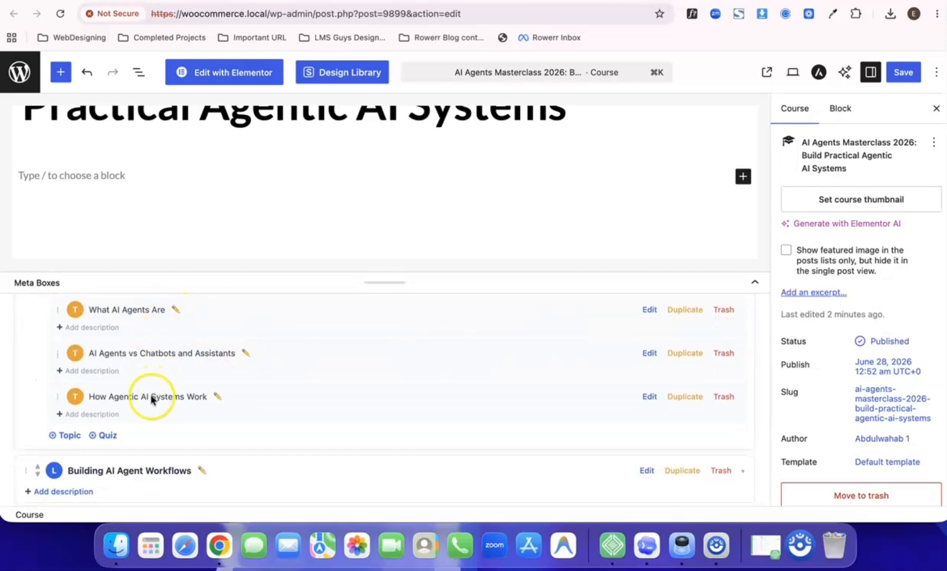
pyautogui.scroll(-6, 425, 416)
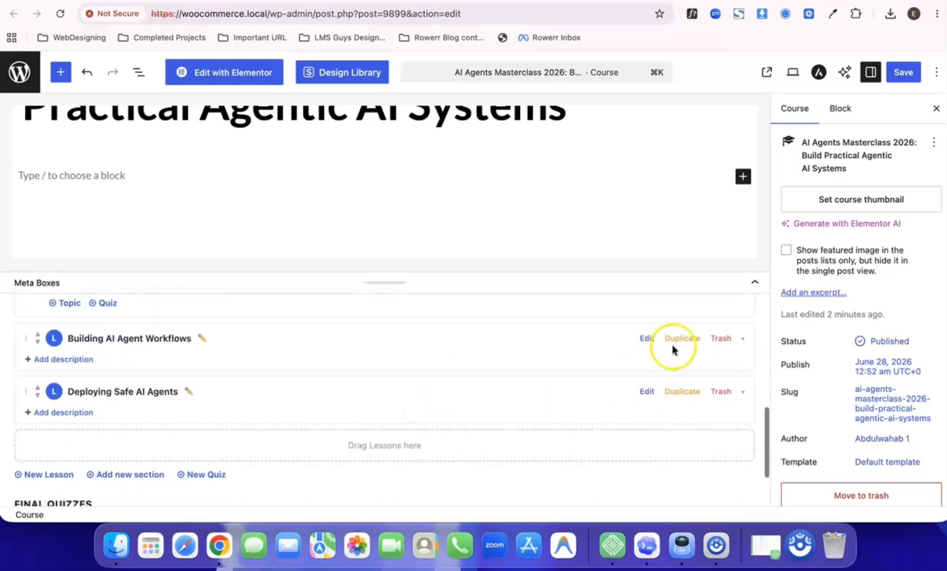
pyautogui.click(743, 338)
pyautogui.scroll(-4, 376, 418)
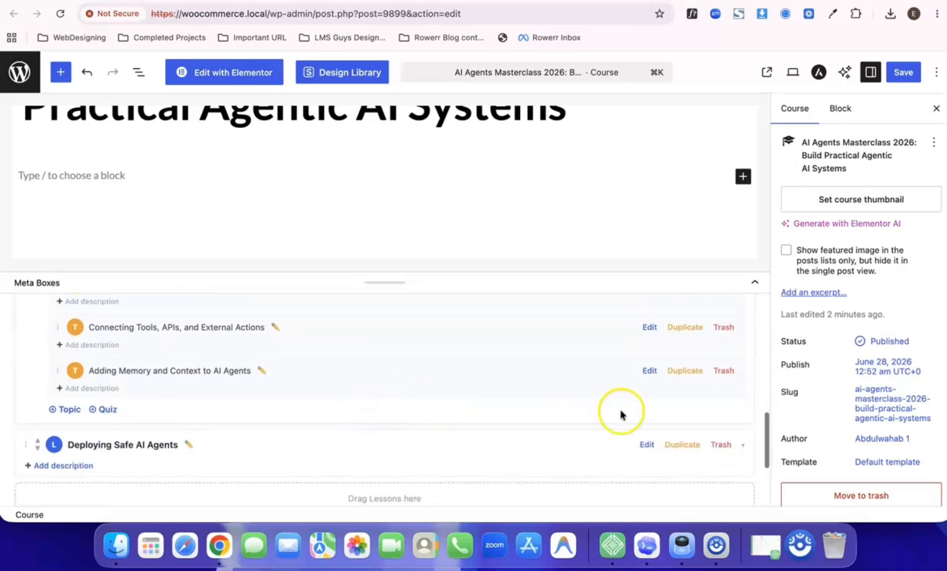
pyautogui.scroll(-2, 737, 433)
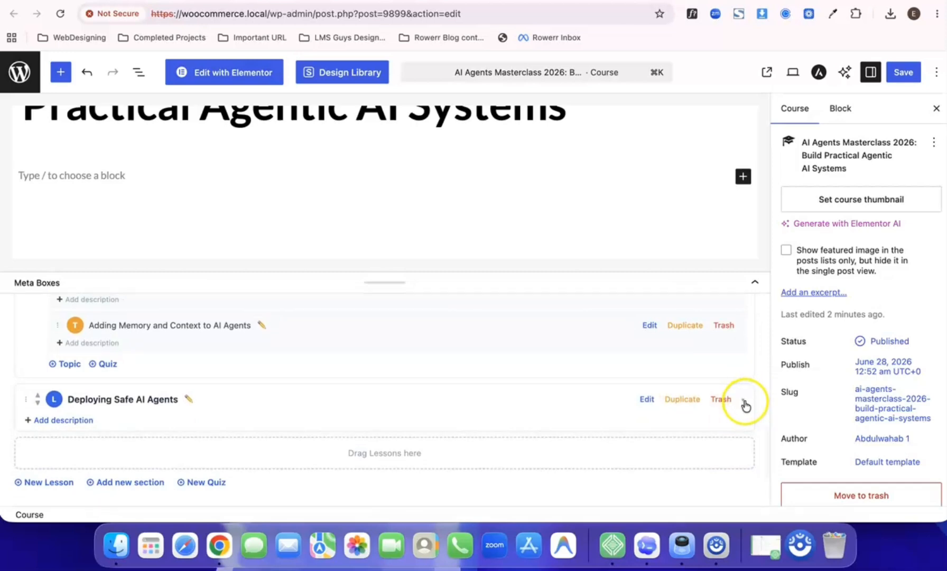
pyautogui.click(743, 397)
pyautogui.scroll(-2, 532, 428)
pyautogui.scroll(-5, 531, 428)
pyautogui.scroll(3, 531, 428)
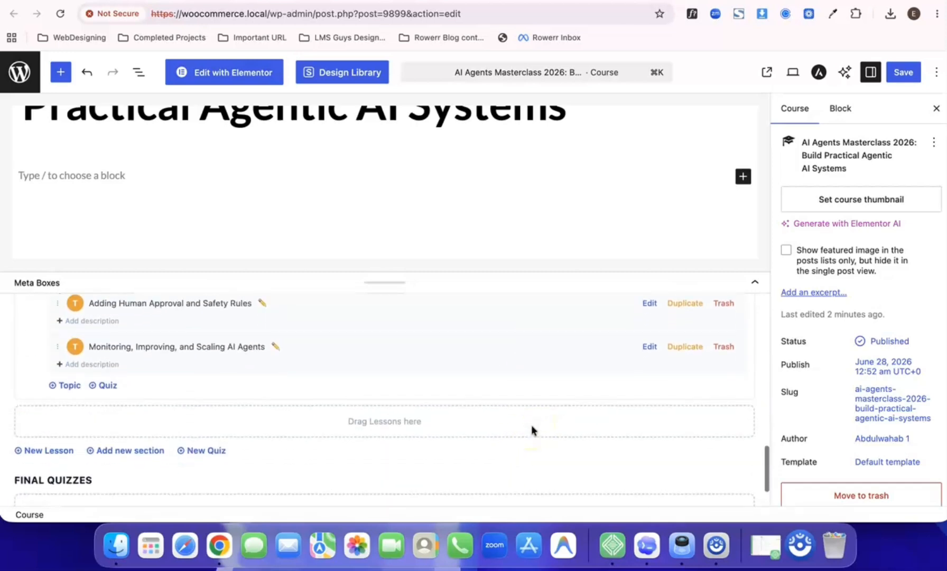
pyautogui.click(272, 401)
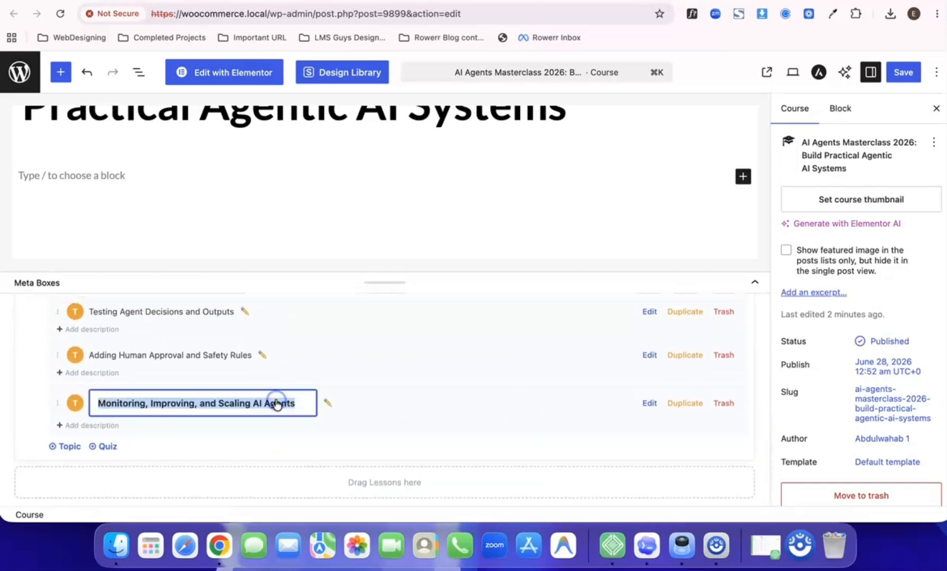
pyautogui.click(245, 405)
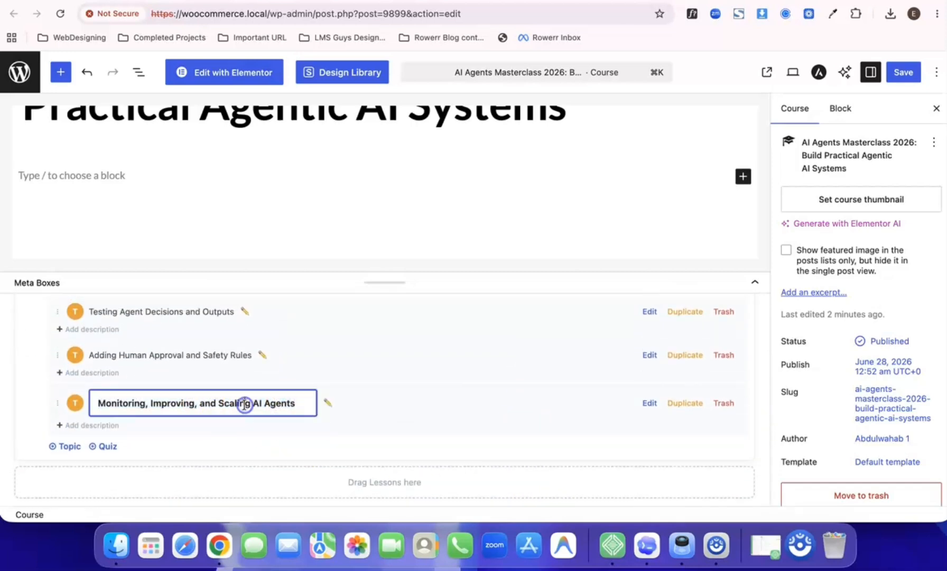
pyautogui.click(341, 417)
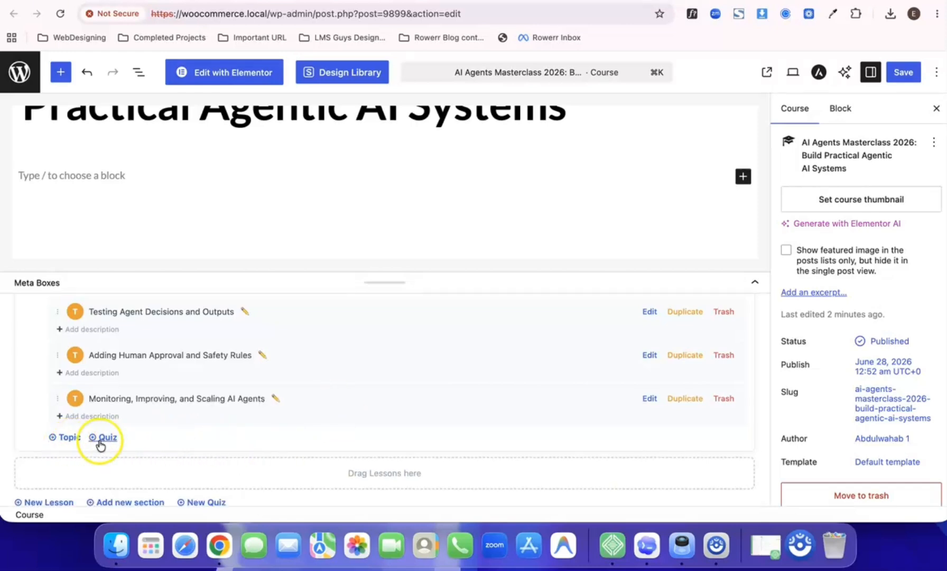
# View the AI Agents Masterclass 2026 course page, leave the course editor without saving, and review the lesson list under Course Content
pyautogui.scroll(15, 235, 436)
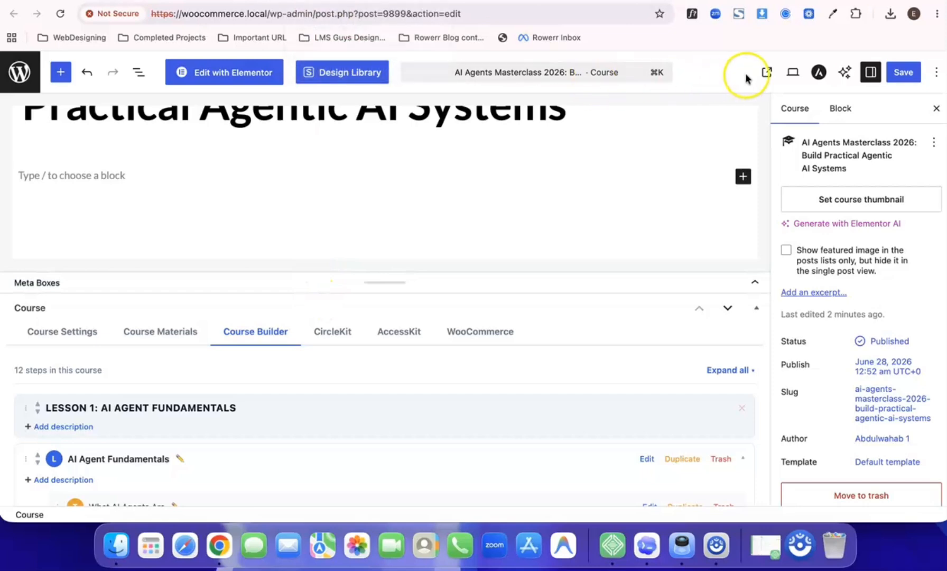
pyautogui.click(767, 72)
pyautogui.click(321, 1)
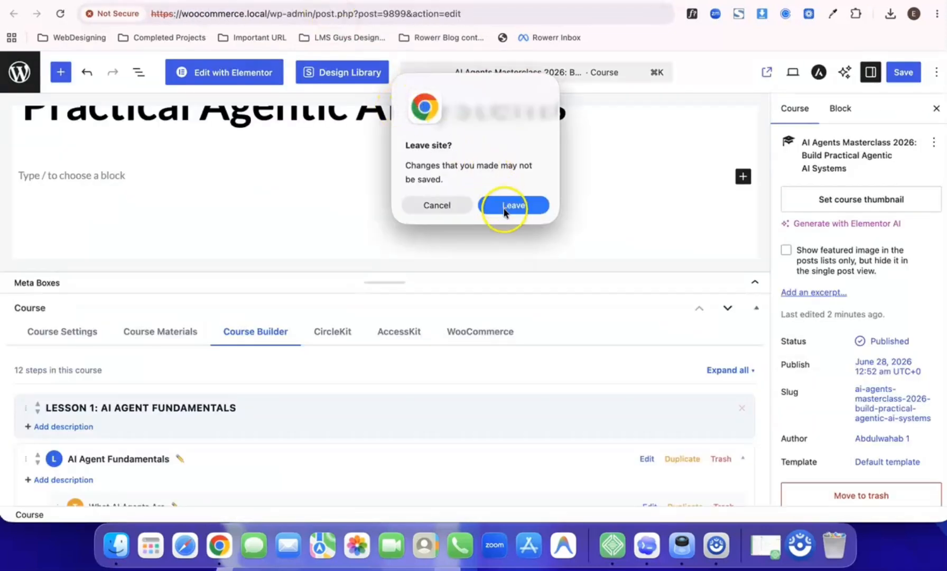
pyautogui.click(506, 211)
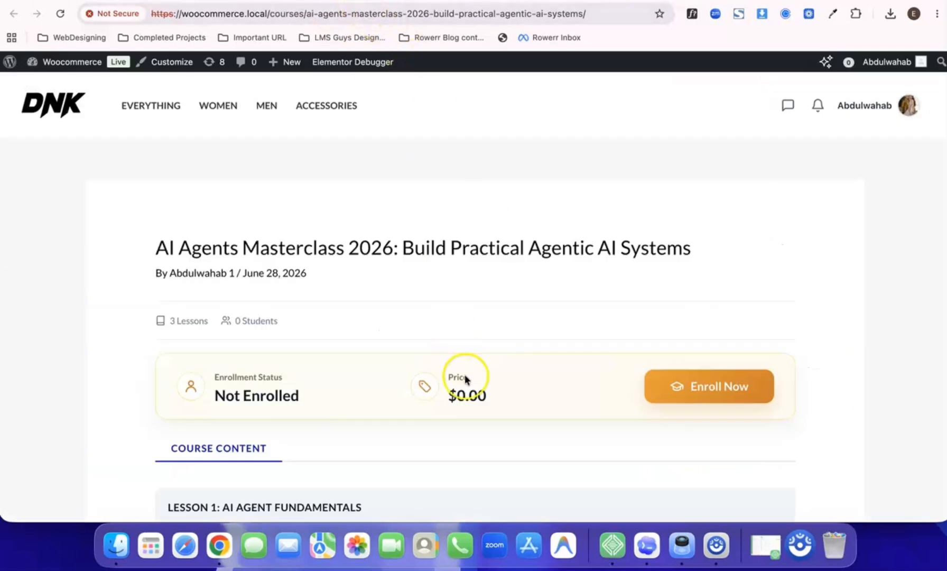
pyautogui.scroll(-10, 465, 375)
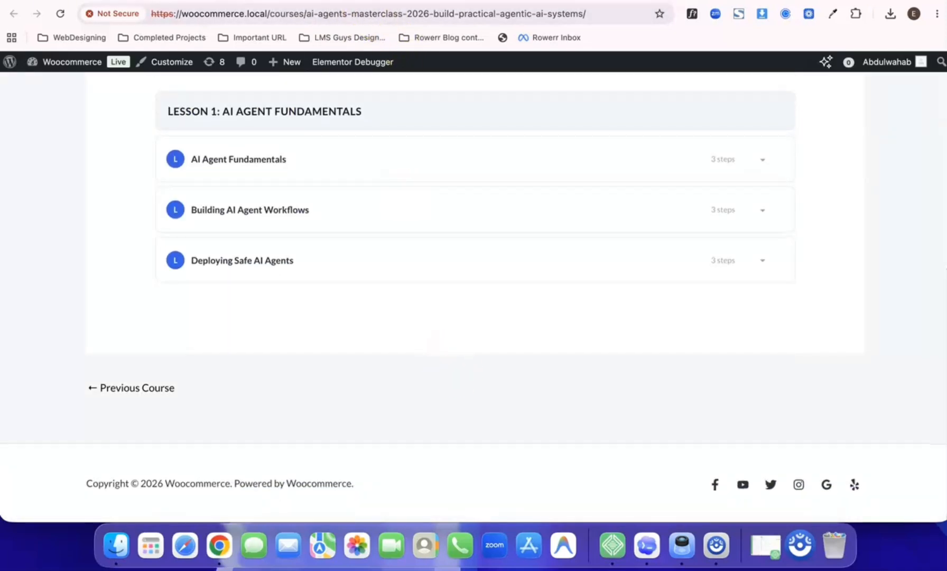
# Switch to the LearnNova document and compare the AI Engineer Course 2026 outline with the AI Agents Masterclass 2026 outline
pyautogui.click(227, 1)
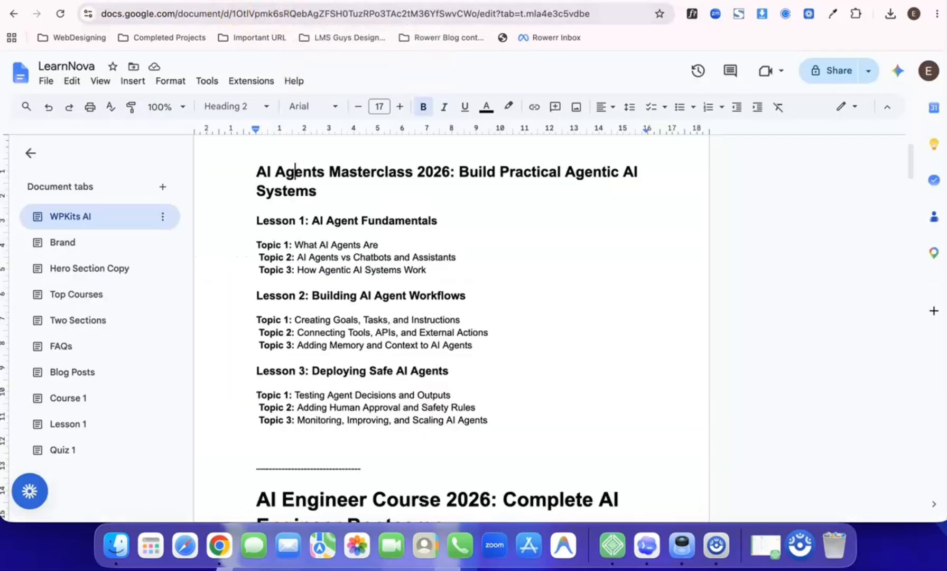
pyautogui.scroll(-5, 397, 311)
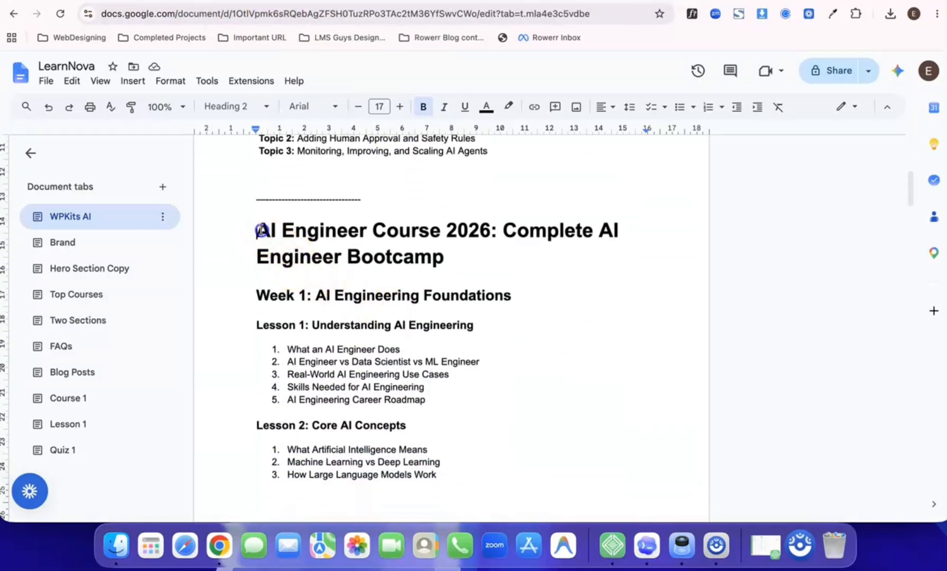
pyautogui.moveTo(259, 231); pyautogui.dragTo(388, 270)
pyautogui.click(370, 281)
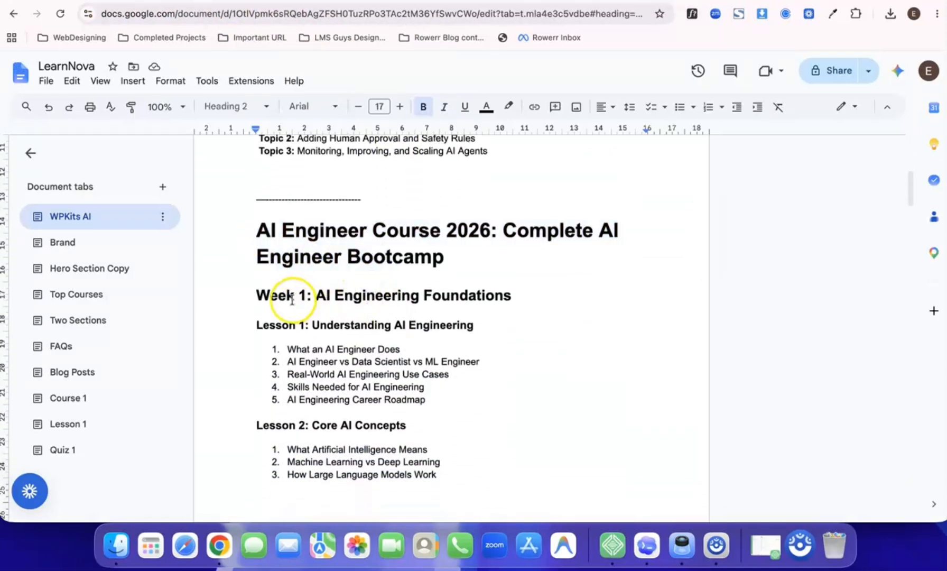
pyautogui.scroll(5, 287, 297)
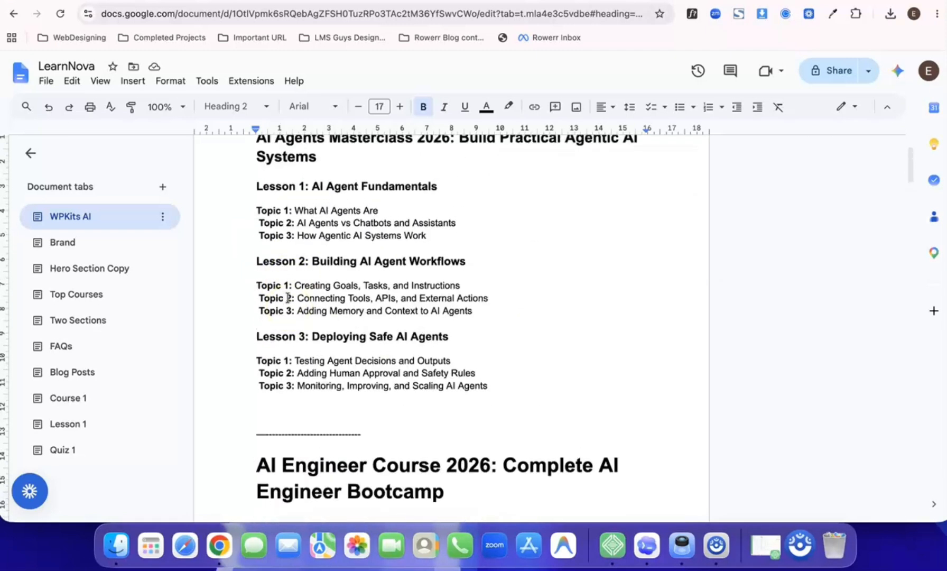
pyautogui.scroll(-6, 303, 364)
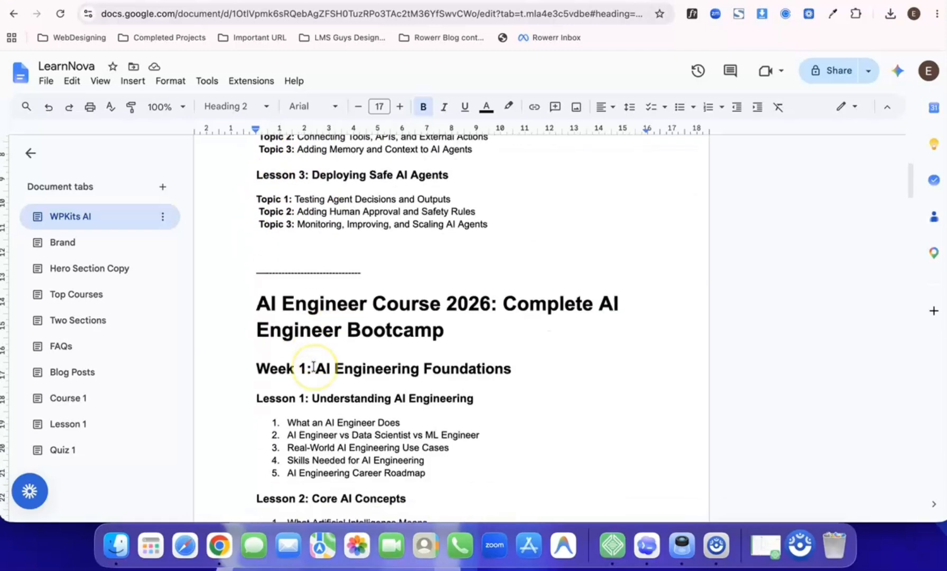
pyautogui.scroll(-1, 313, 367)
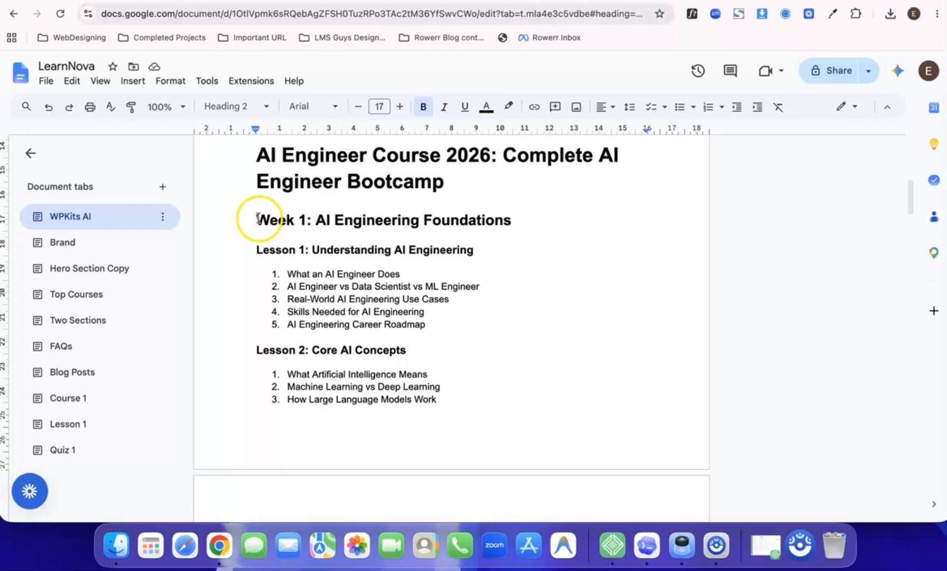
# Examine the Week 1: AI Engineering Foundations heading with its lesson headings and numbered topics
pyautogui.moveTo(257, 218); pyautogui.dragTo(437, 232)
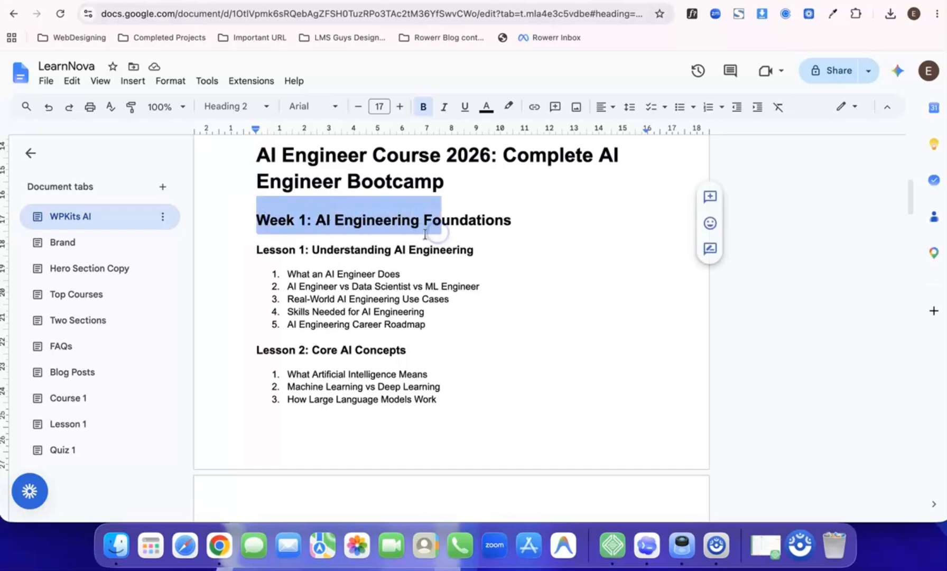
pyautogui.click(394, 249)
pyautogui.moveTo(256, 249); pyautogui.dragTo(329, 250)
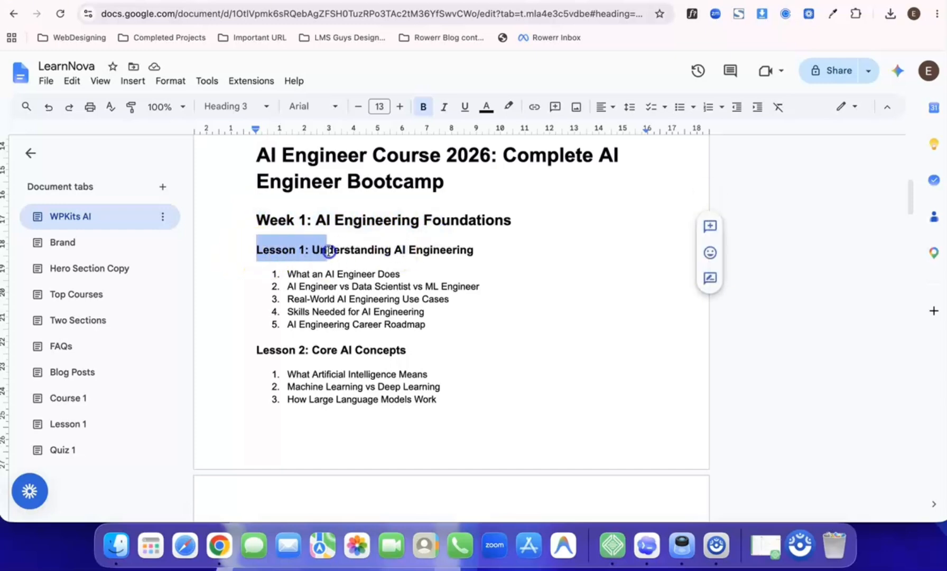
pyautogui.scroll(-5, 332, 251)
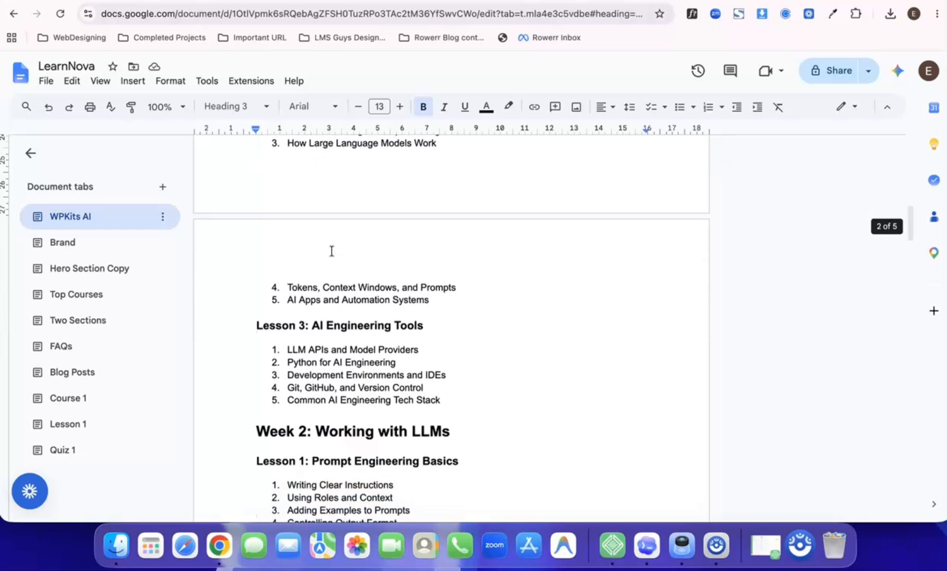
pyautogui.scroll(4, 332, 251)
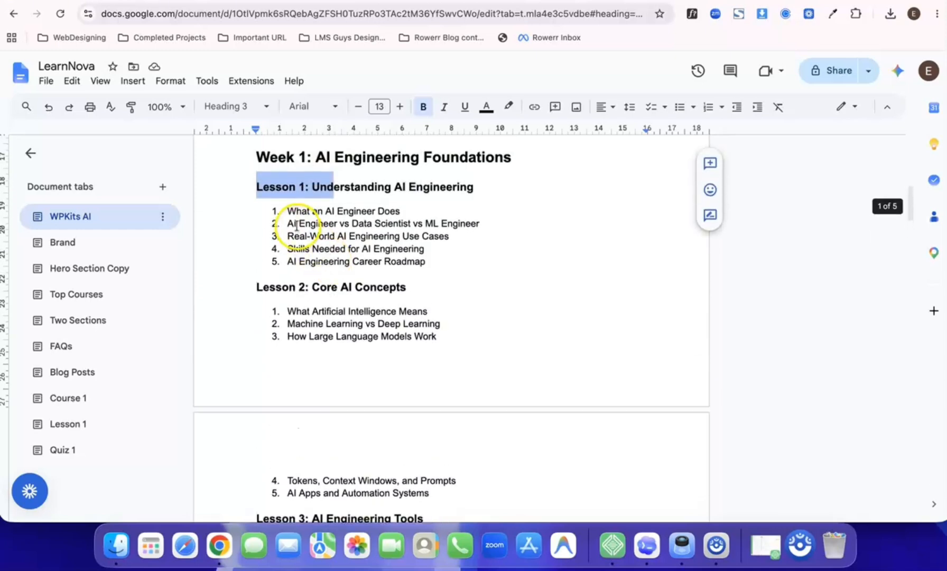
pyautogui.click(296, 225)
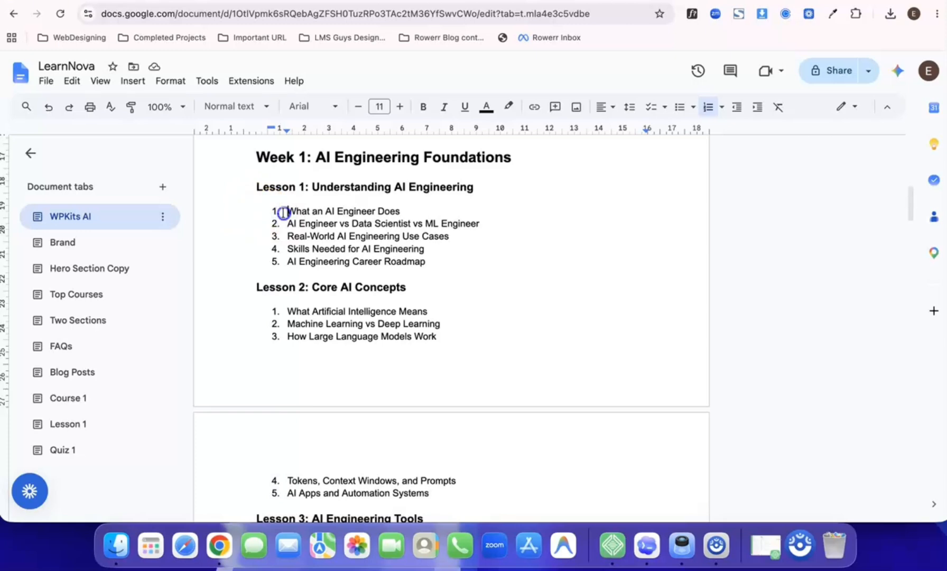
# Compare the topic labels under Building AI Agent Workflows with the numbered topics under Understanding AI Engineering
pyautogui.scroll(10, 280, 212)
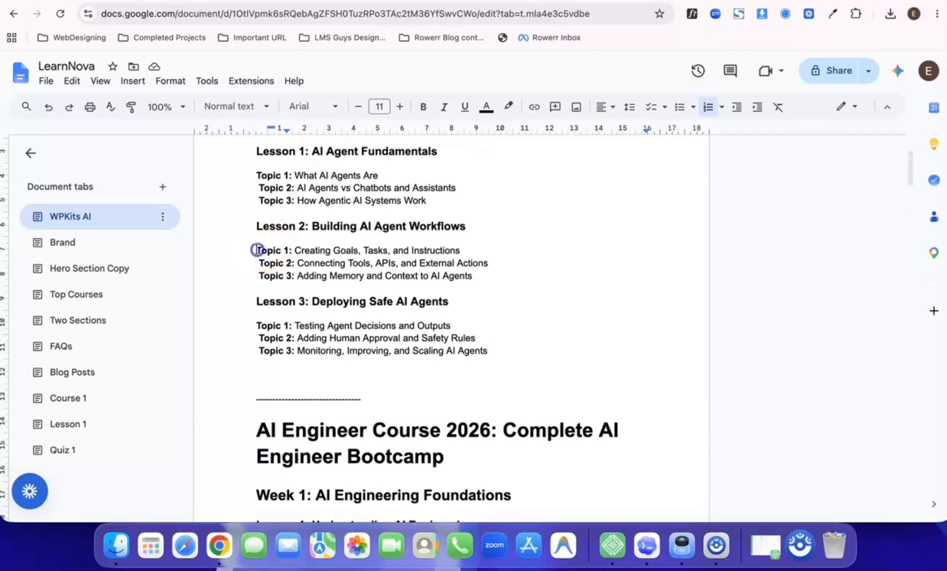
pyautogui.doubleClick(257, 249)
pyautogui.scroll(-10, 281, 250)
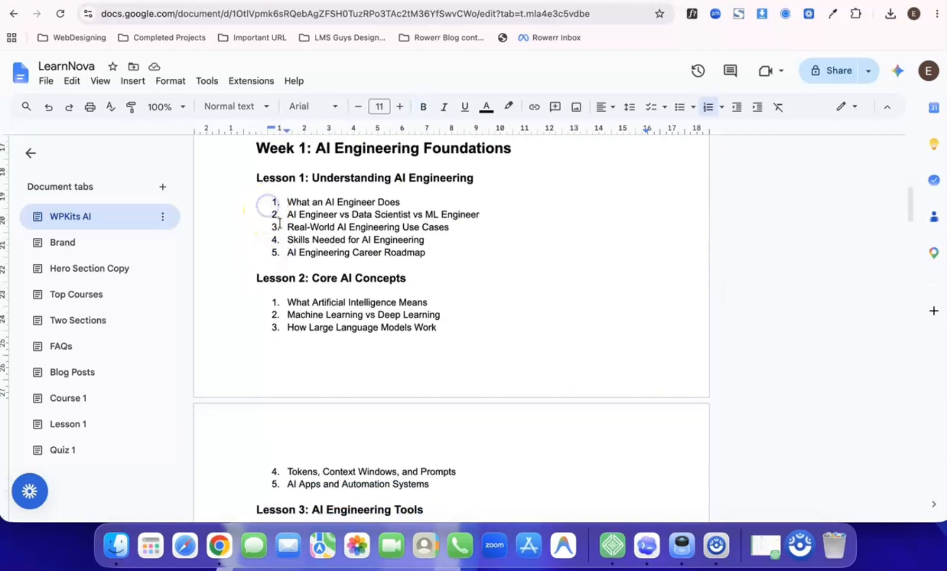
# Examine the lessons and numbered topics in Week 2: Working with LLMs and the start of Week 3: RAG and Knowledge-Based AI Apps
pyautogui.scroll(-9, 294, 273)
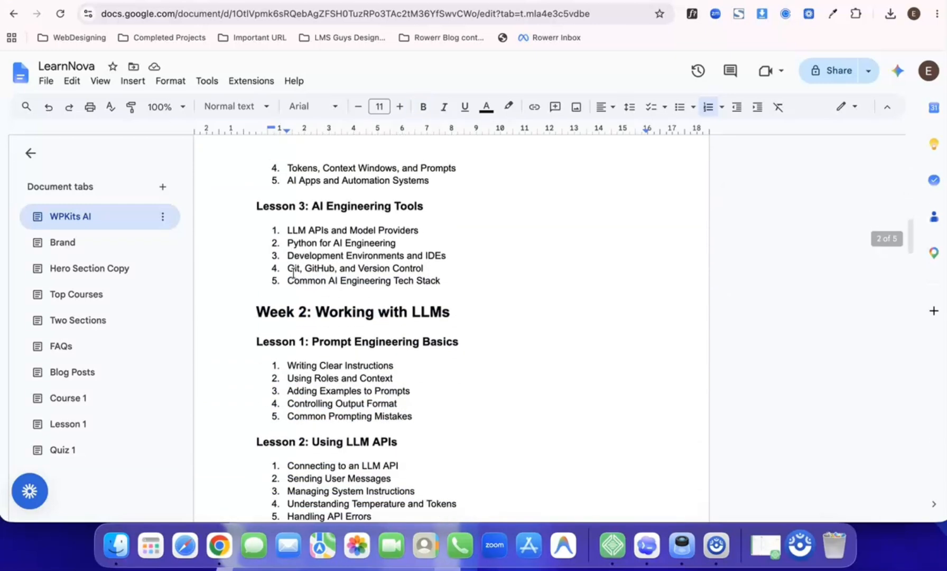
pyautogui.scroll(-3, 276, 274)
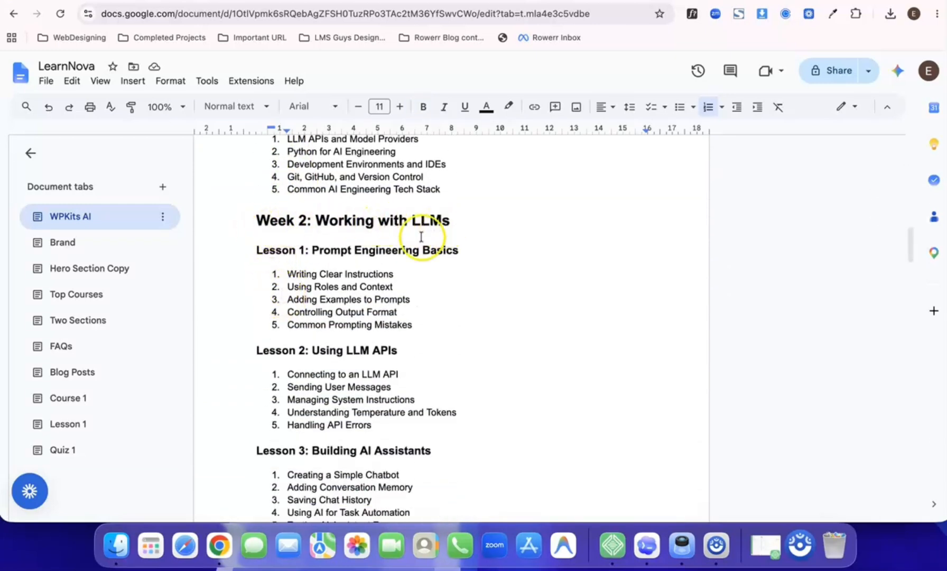
pyautogui.scroll(-3, 285, 262)
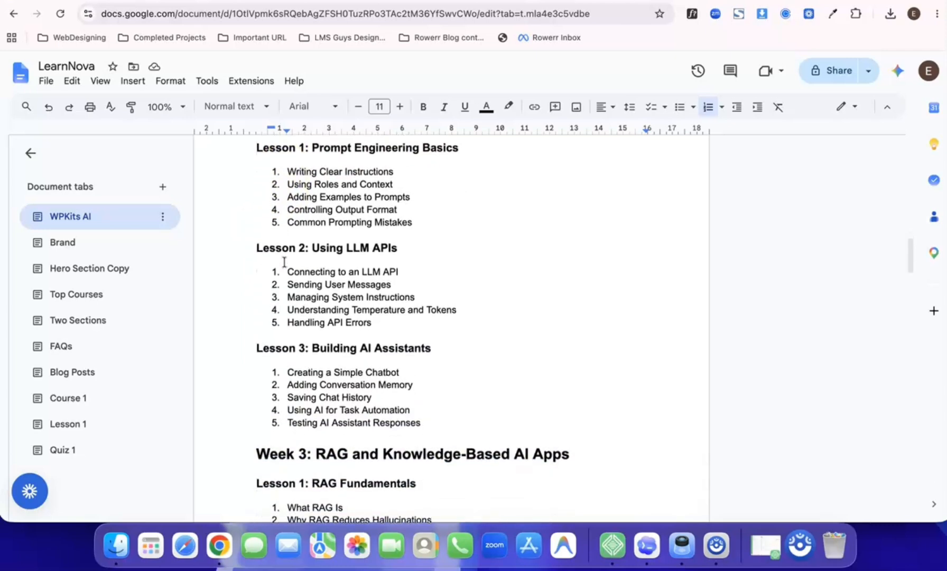
pyautogui.scroll(-3, 284, 262)
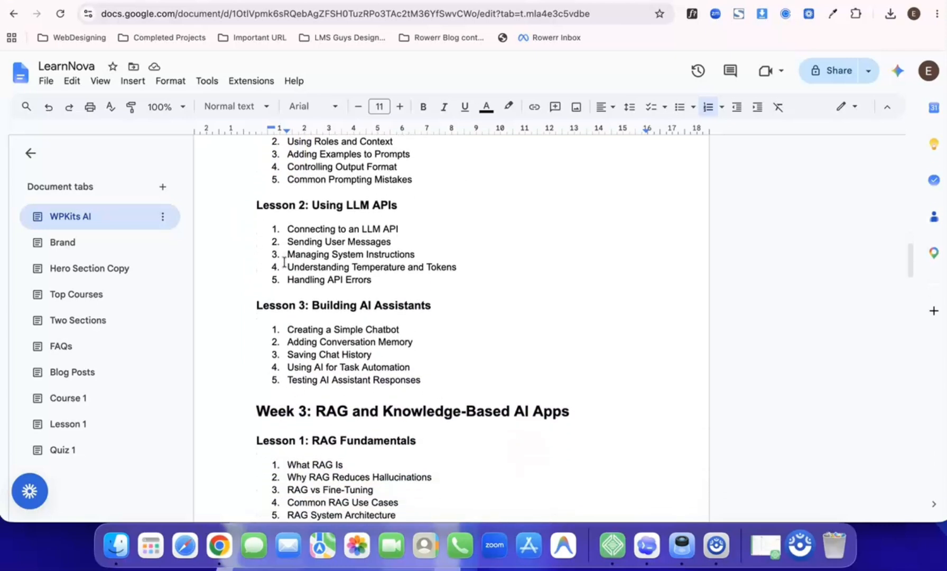
pyautogui.scroll(-5, 285, 262)
pyautogui.click(284, 257)
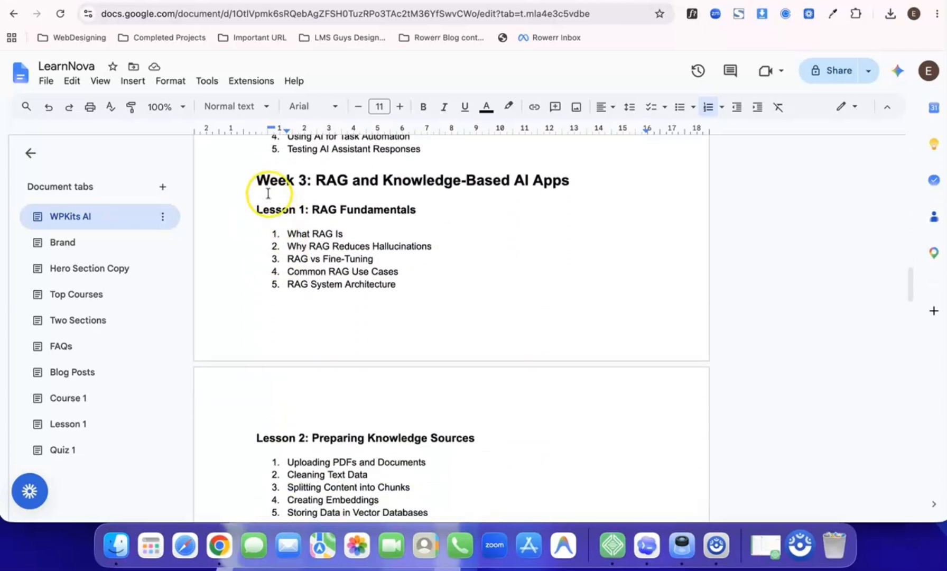
# Examine the lessons and topics in Weeks 3 to 5 and return to the AI Engineer Course 2026 title
pyautogui.scroll(-15, 327, 271)
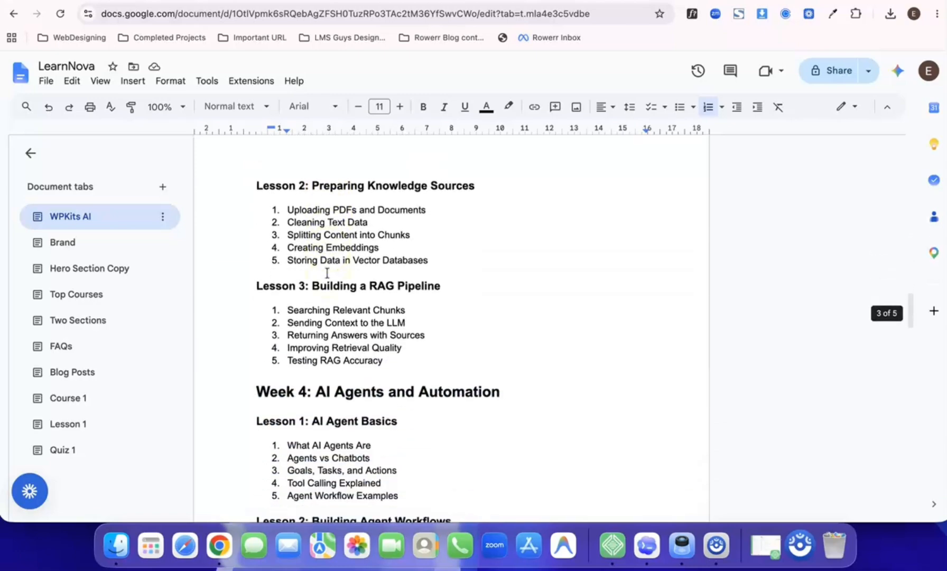
pyautogui.scroll(-10, 327, 271)
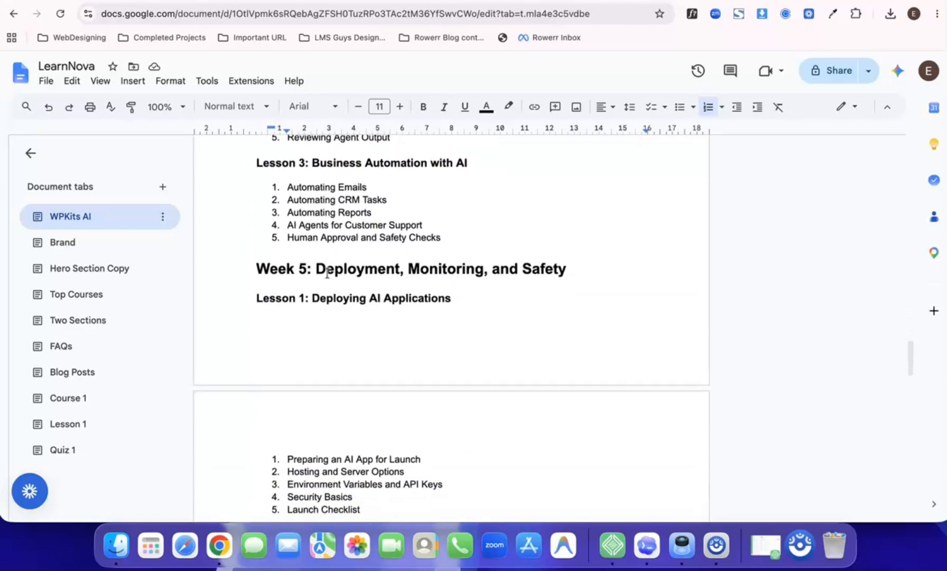
pyautogui.scroll(7, 328, 272)
pyautogui.scroll(20, 327, 273)
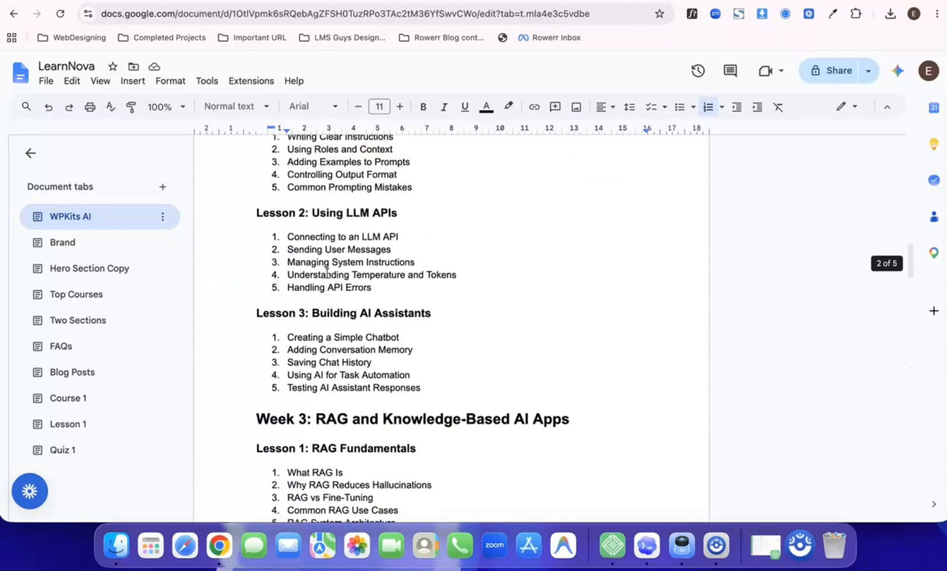
pyautogui.scroll(8, 327, 273)
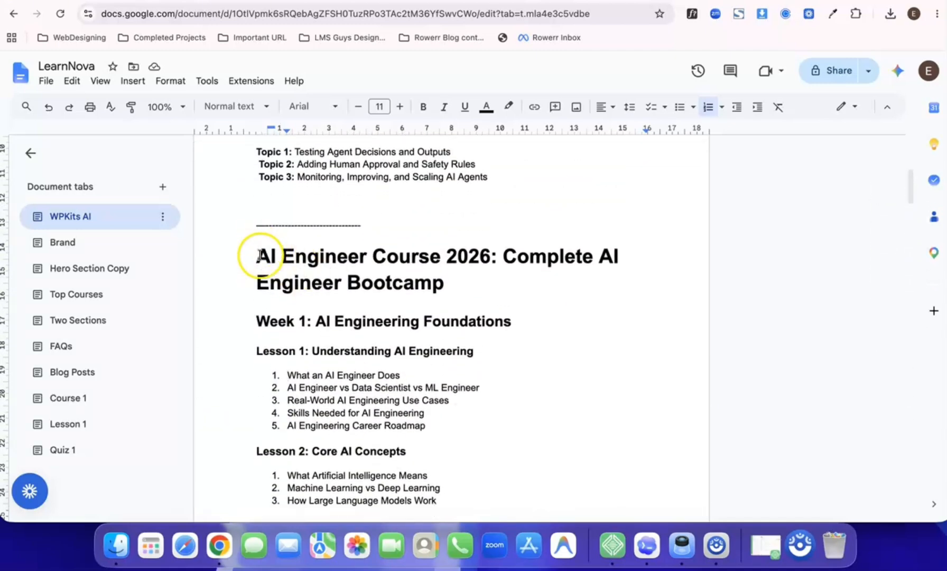
# Copy the whole AI Engineer Course 2026 outline, from its title to the topic Responsible AI Engineering Practices
pyautogui.click(259, 256)
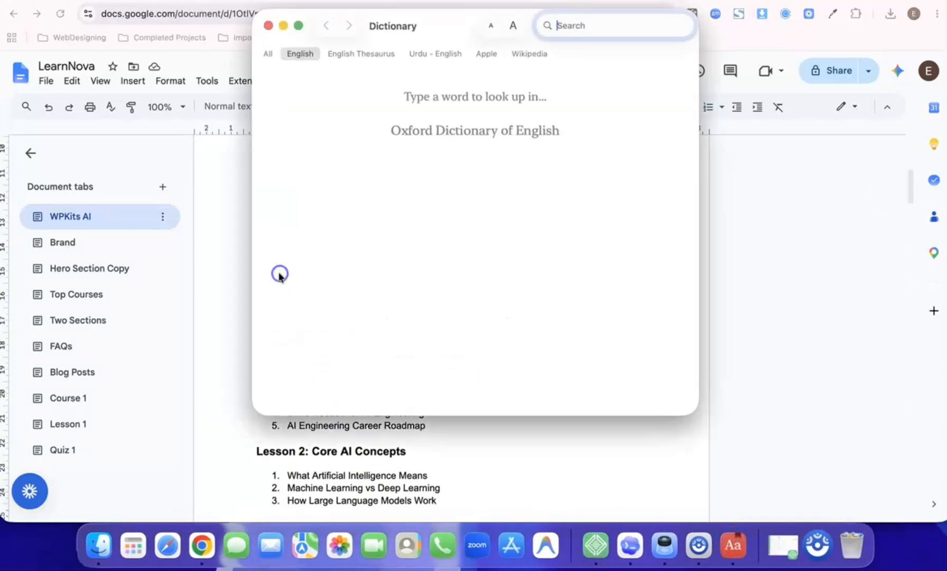
pyautogui.click(265, 26)
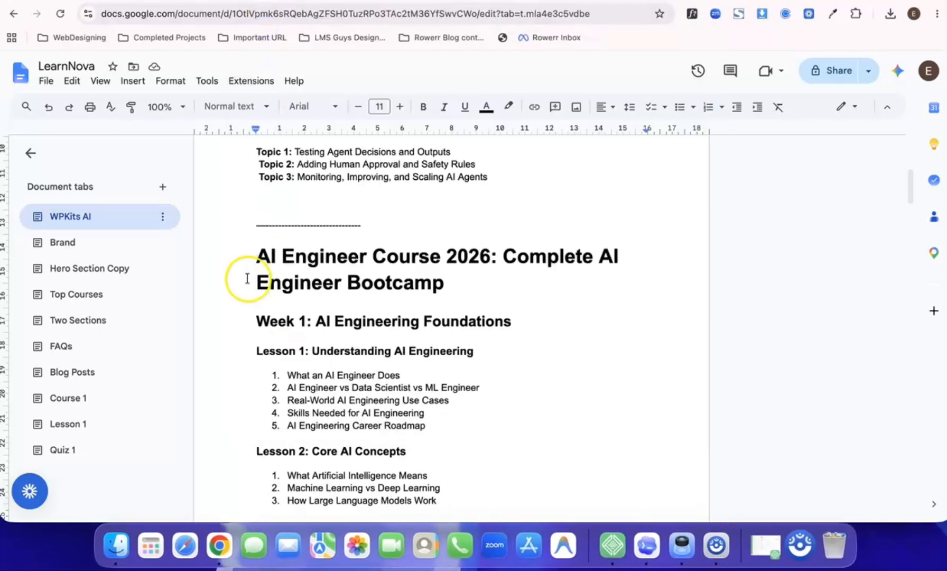
pyautogui.moveTo(256, 256); pyautogui.dragTo(451, 465)
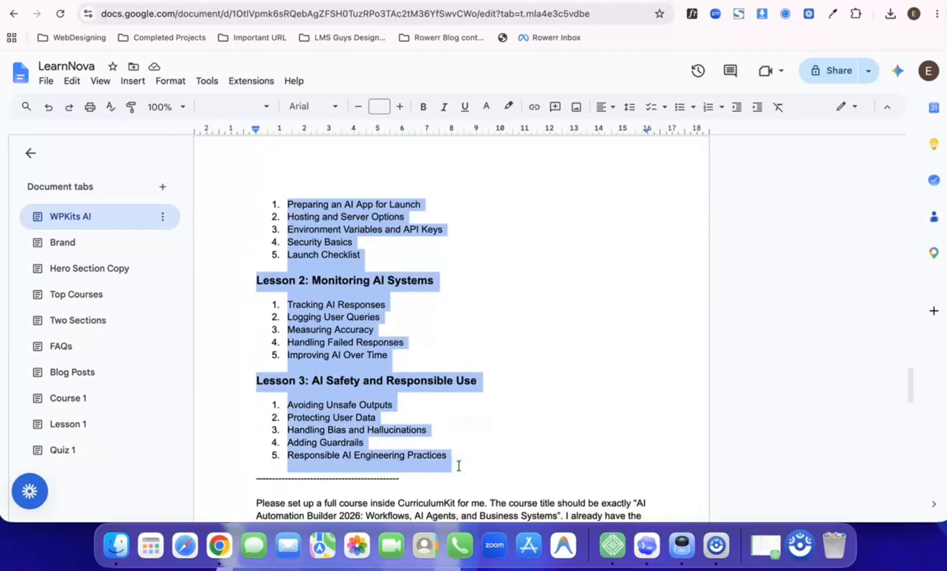
pyautogui.scroll(15, 459, 466)
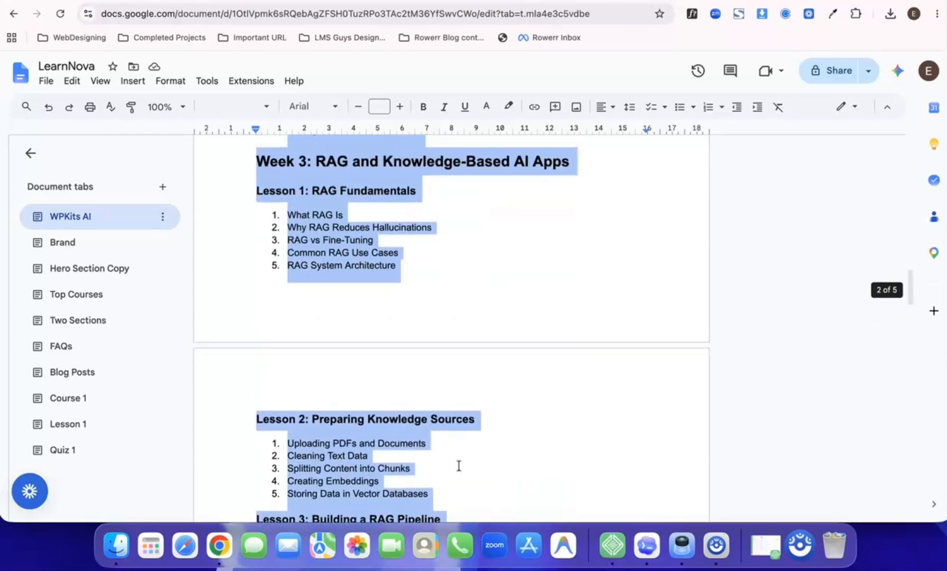
pyautogui.scroll(20, 459, 466)
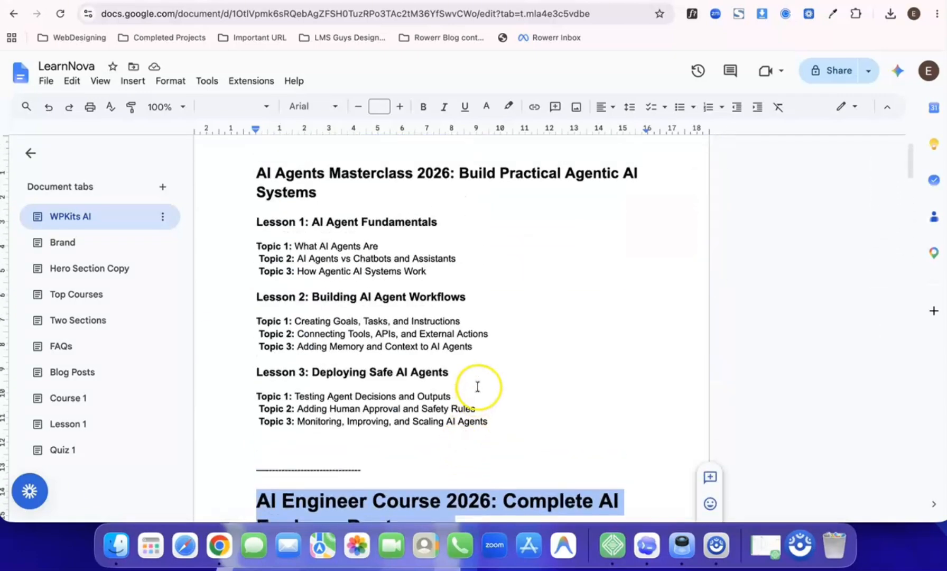
pyautogui.scroll(-5, 478, 386)
pyautogui.click(477, 387)
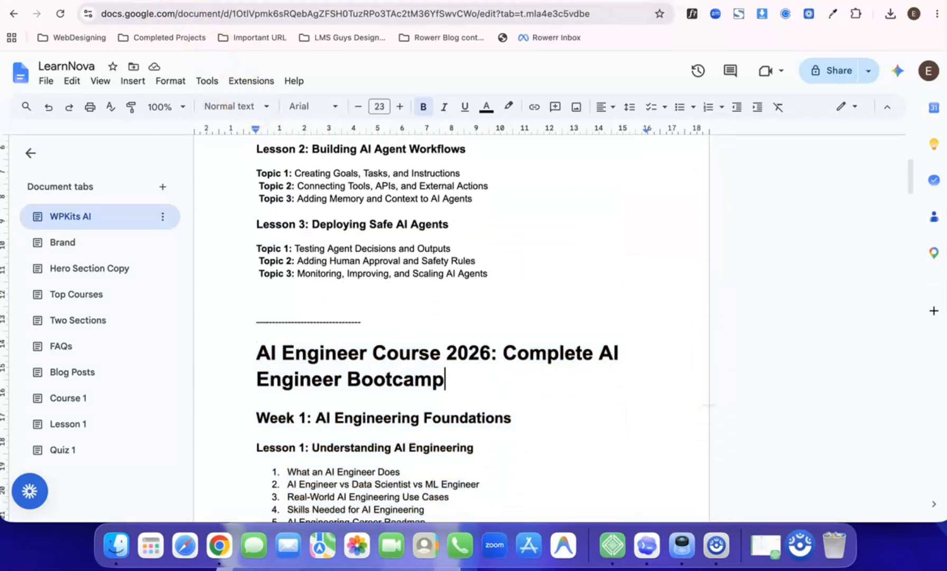
# Switch to the WPKits AI Assistant and send "create a course:" followed by the copied AI Engineer Course 2026 outline
pyautogui.hotkey('ctrl', 'Tab')
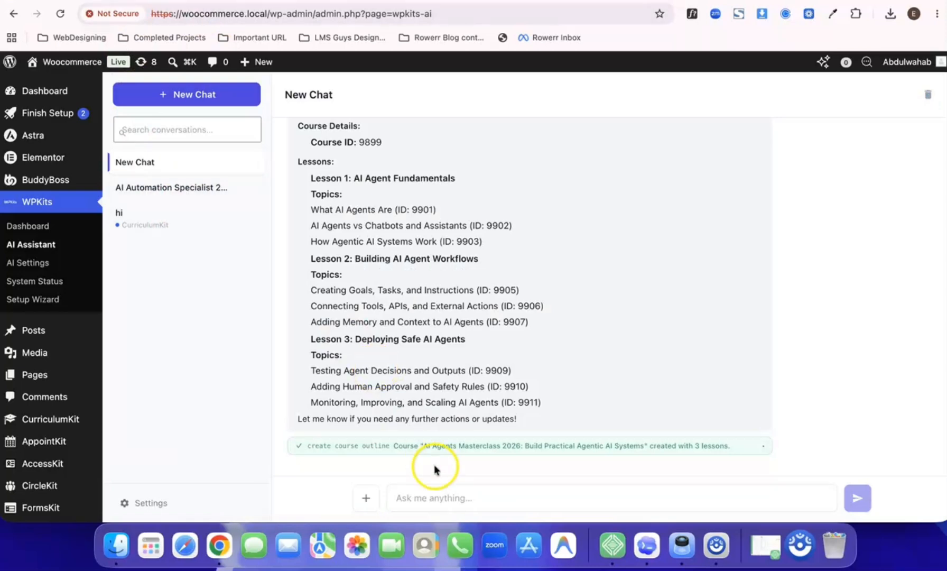
pyautogui.click(432, 498)
pyautogui.write('cre')
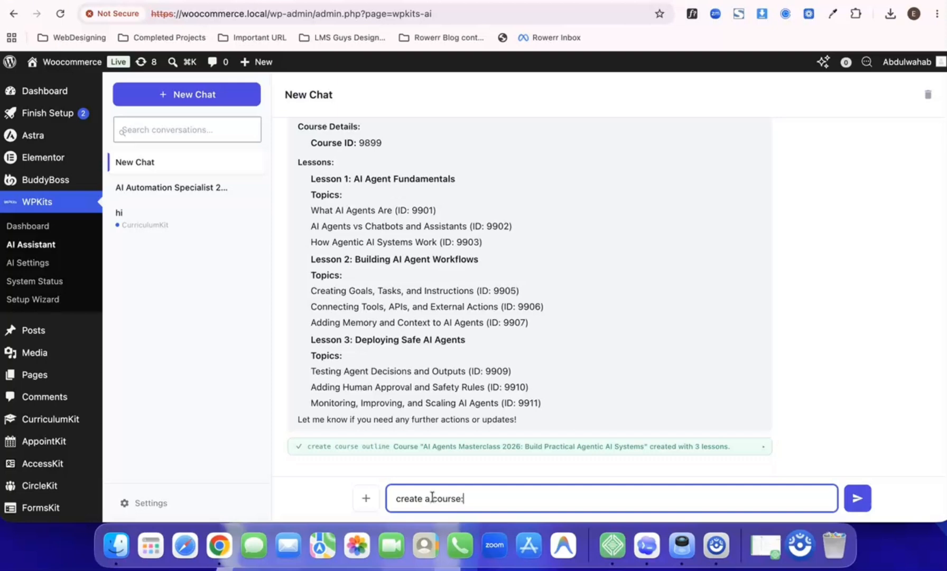
pyautogui.write('ate a course:')
pyautogui.press('super+v')
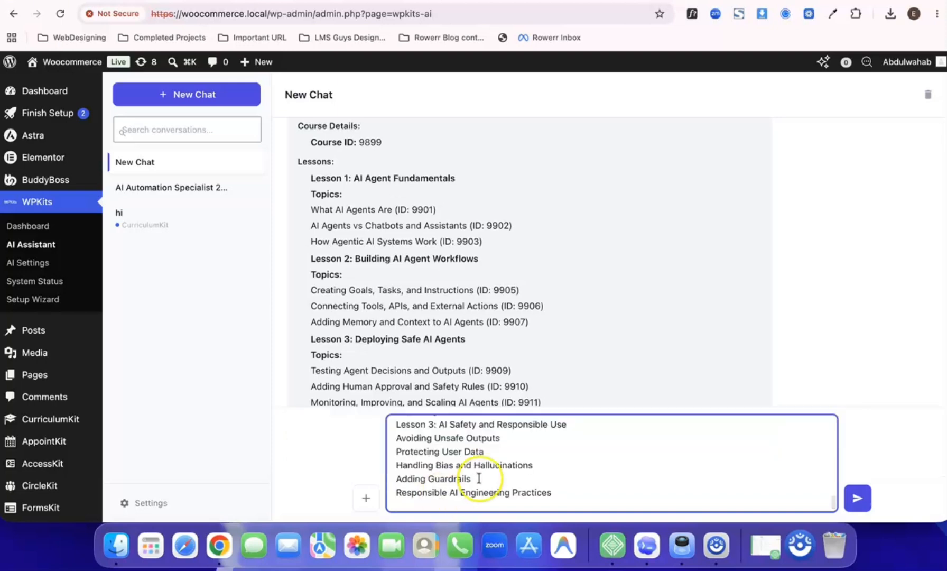
pyautogui.hotkey('shift', 'Return')
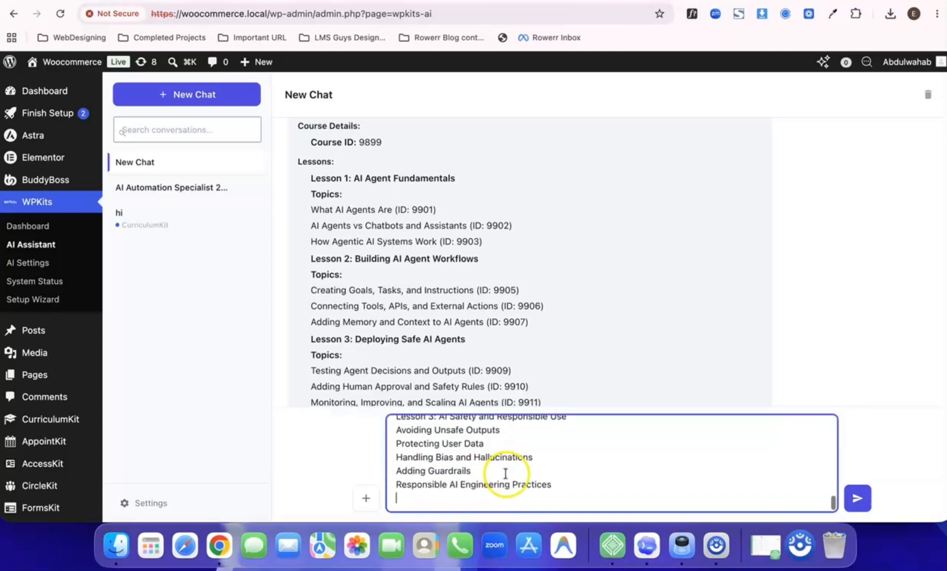
pyautogui.click(857, 502)
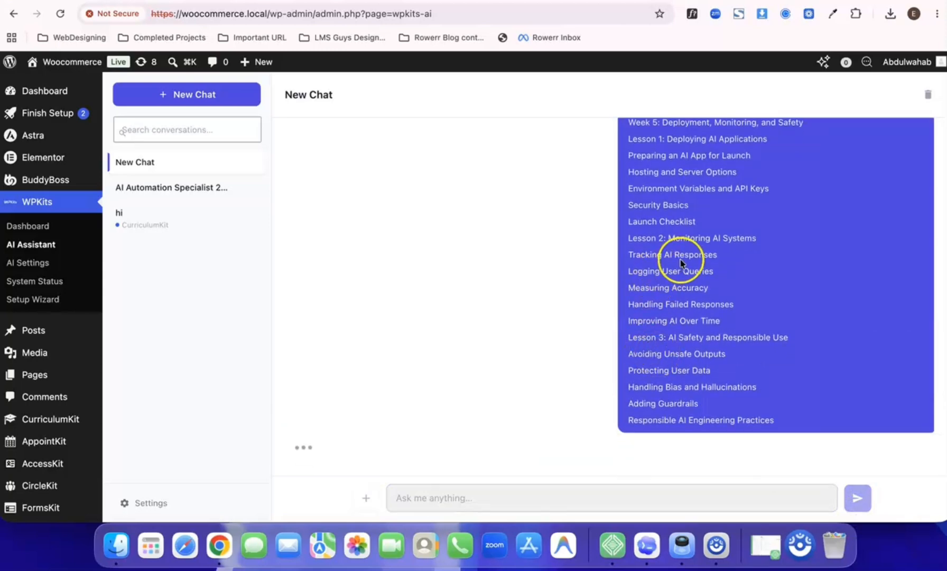
# Review the submitted AI Engineer Course 2026 prompt in the chat, from its title through Week 5
pyautogui.scroll(2, 682, 261)
pyautogui.scroll(-2, 672, 259)
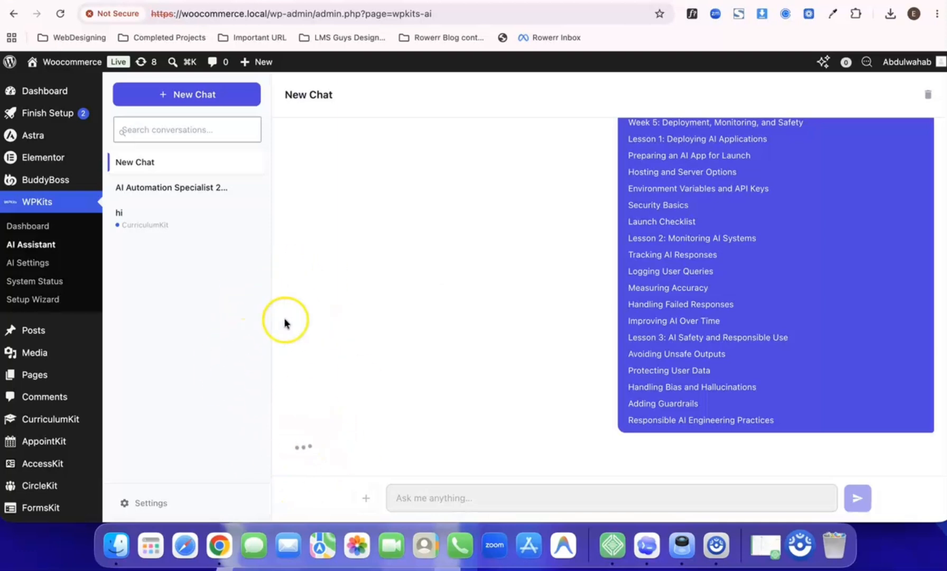
pyautogui.scroll(-2, 284, 323)
pyautogui.scroll(3, 378, 324)
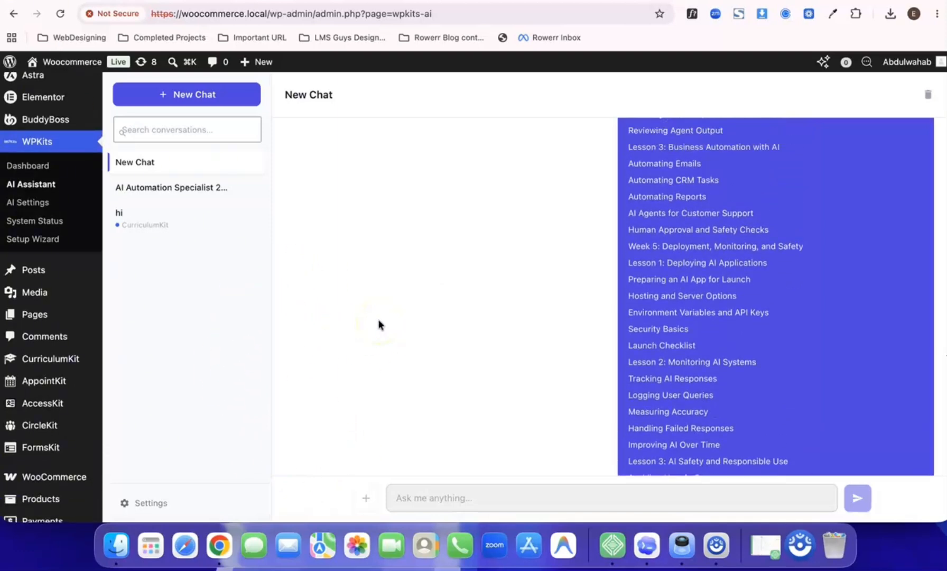
pyautogui.scroll(9, 378, 318)
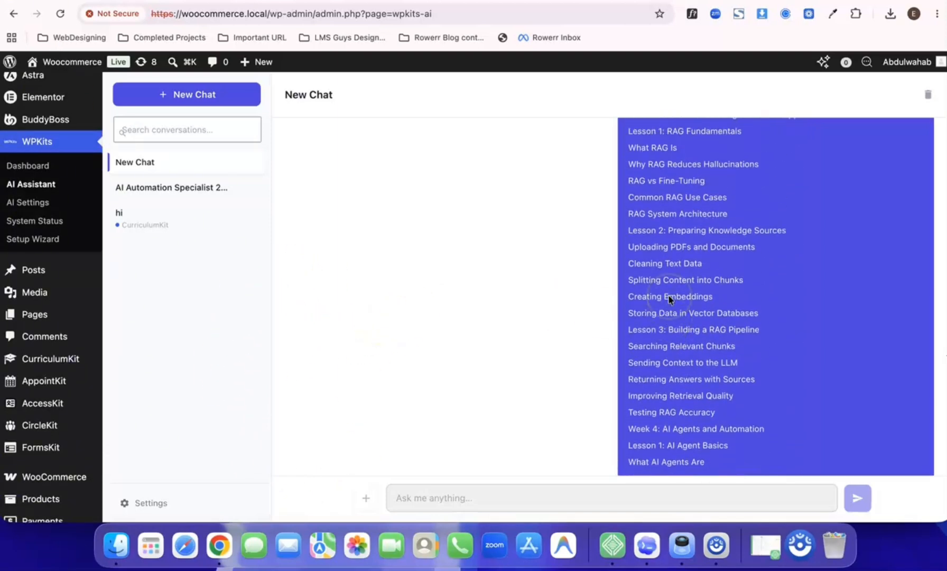
pyautogui.scroll(15, 669, 299)
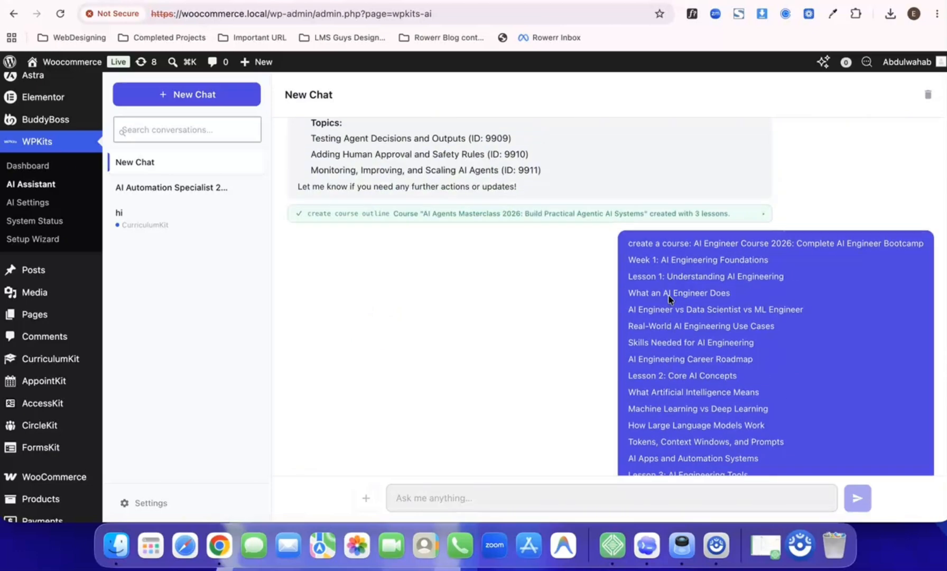
pyautogui.scroll(-6, 669, 299)
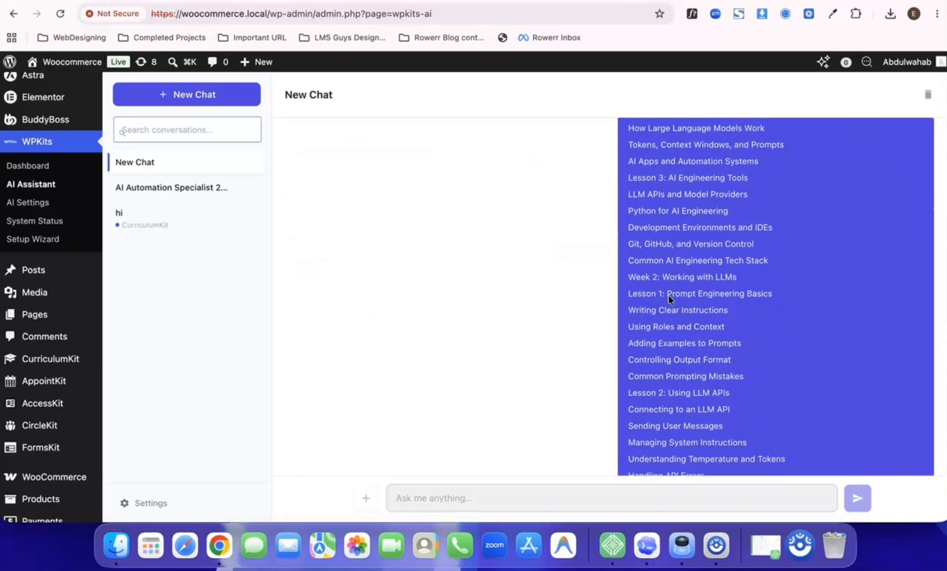
pyautogui.scroll(-20, 669, 299)
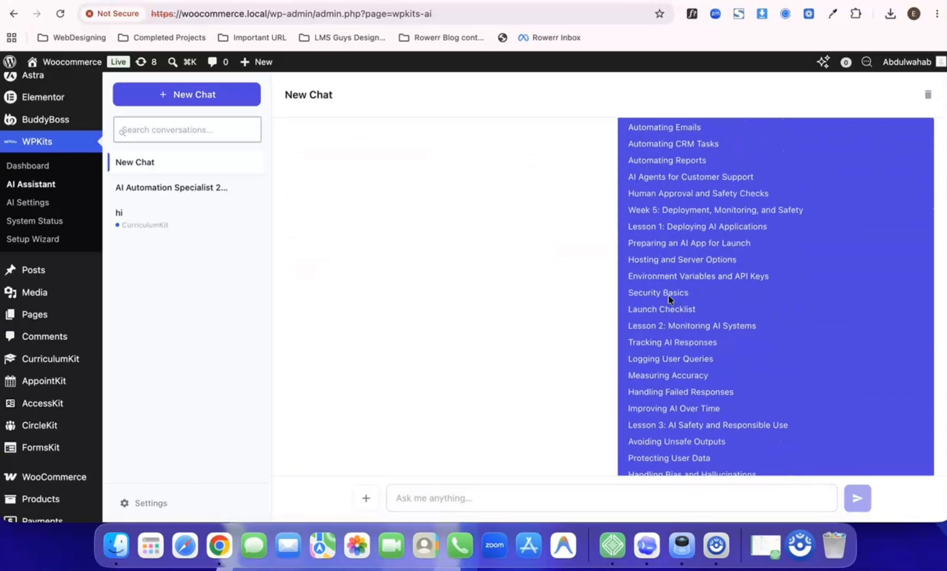
pyautogui.scroll(-5, 583, 289)
# Examine the weeks, lessons and topics in the assistant's reply, and open the CurriculumKit course list
pyautogui.scroll(10, 577, 286)
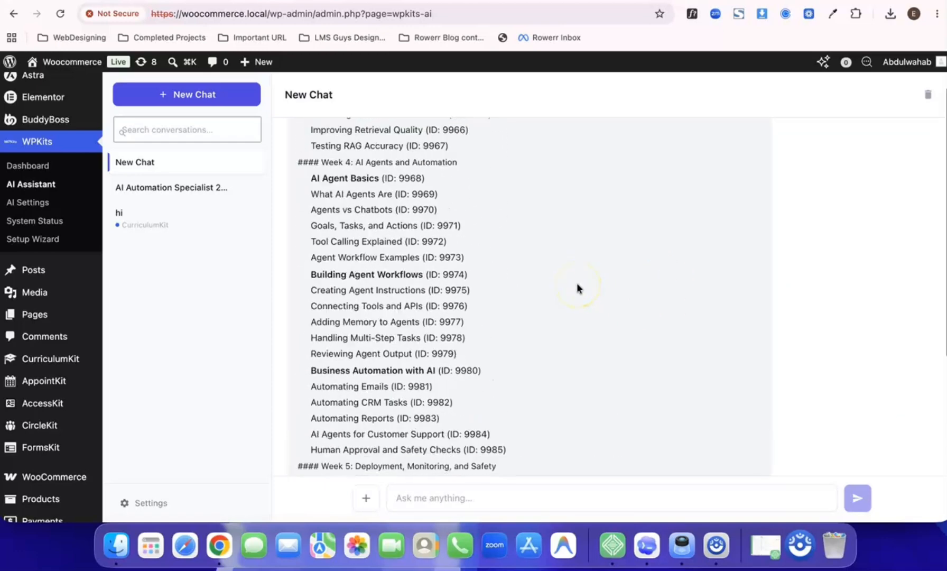
pyautogui.scroll(-10, 576, 285)
pyautogui.scroll(8, 577, 285)
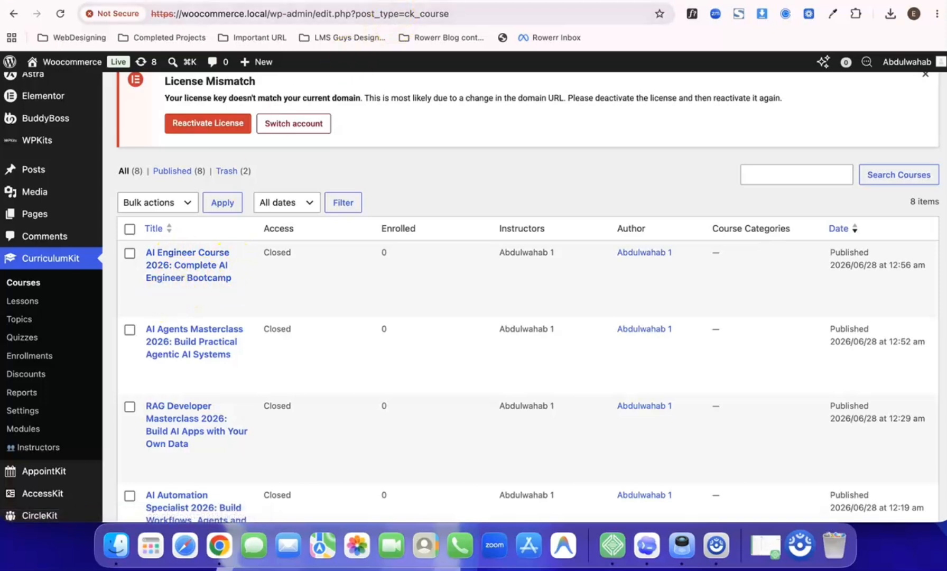
# Check the AI Engineer Course 2026 title and Week 1 in the LearnNova document, and return to the course list
pyautogui.click(400, 1)
pyautogui.scroll(-4, 405, 303)
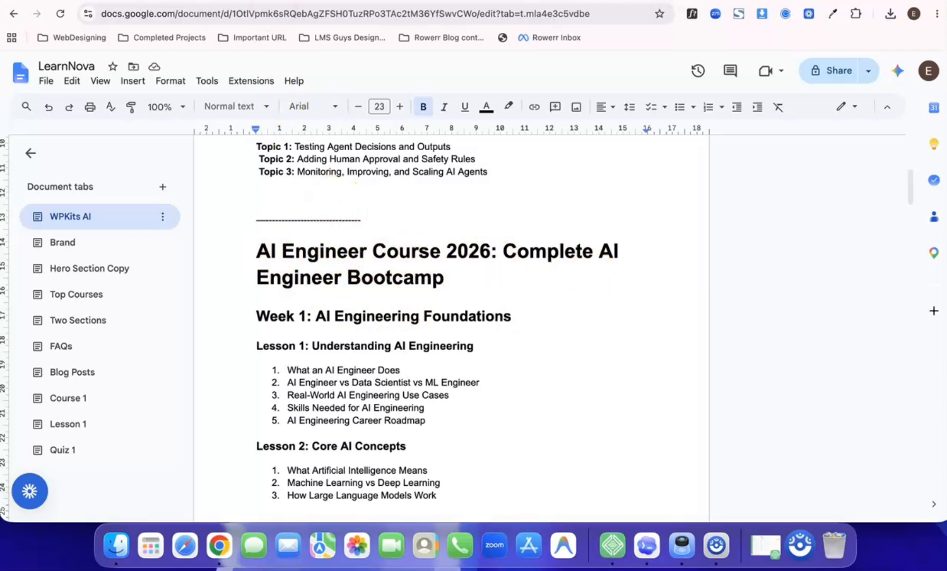
pyautogui.click(239, 5)
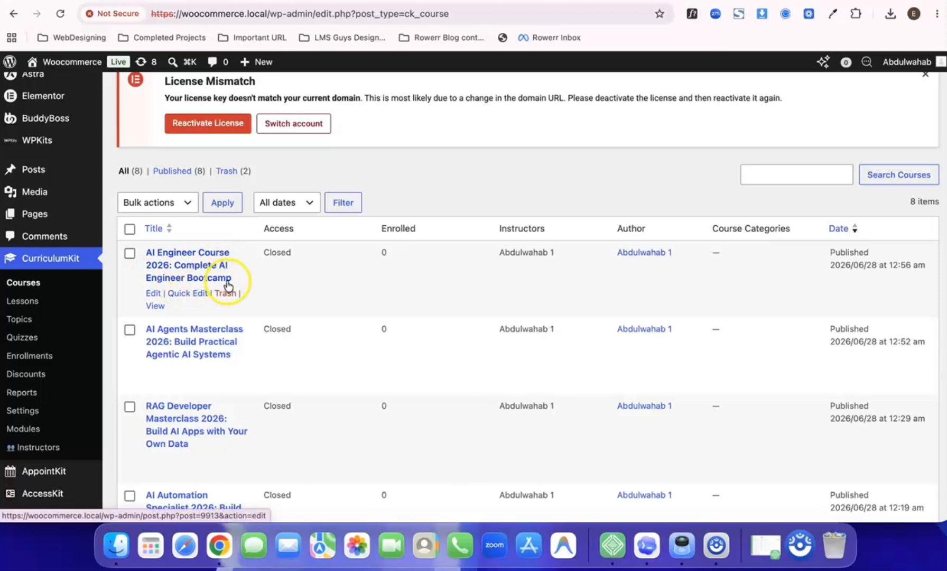
# View the AI Engineer Course 2026 page and examine the Week 1: AI Engineering Foundations section in its course content
pyautogui.click(156, 306)
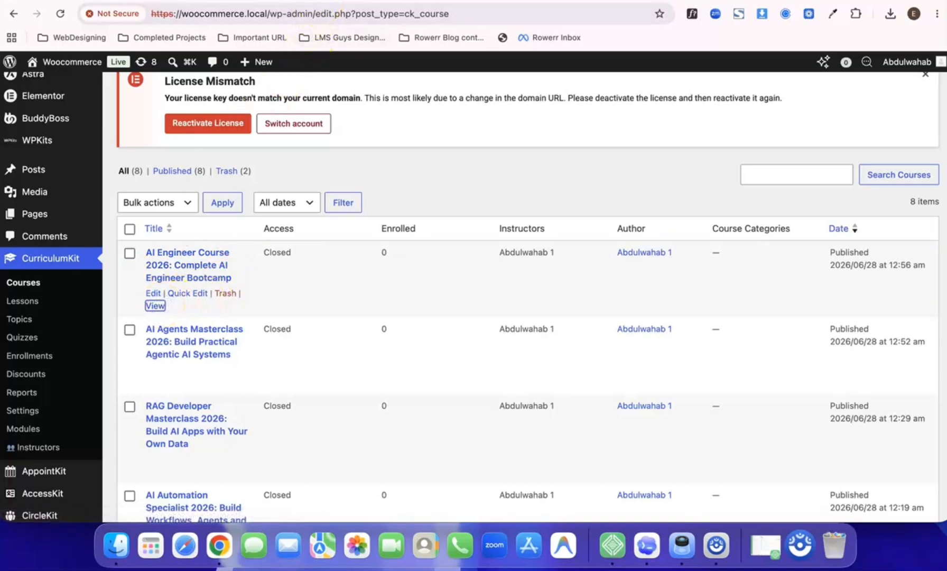
pyautogui.scroll(-6, 368, 369)
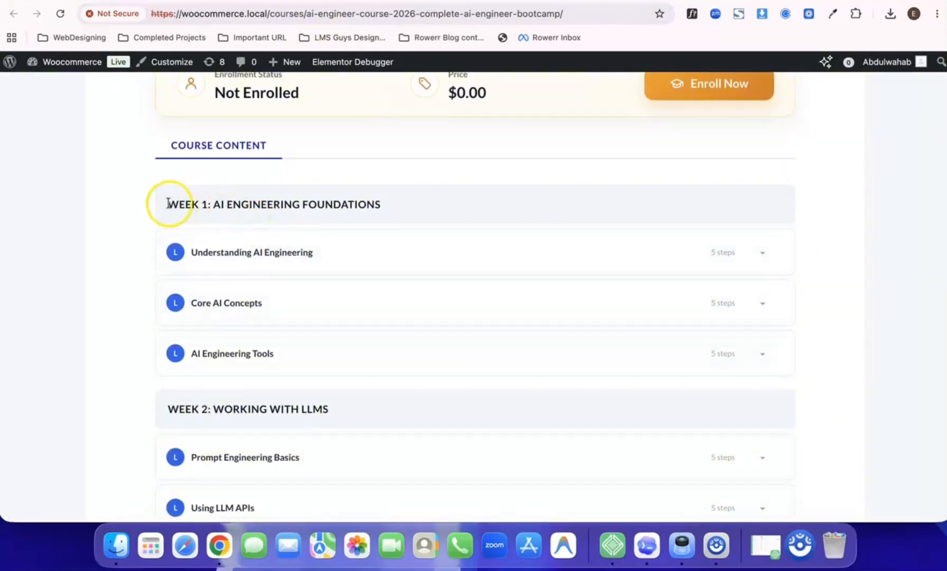
pyautogui.moveTo(167, 203); pyautogui.dragTo(364, 204)
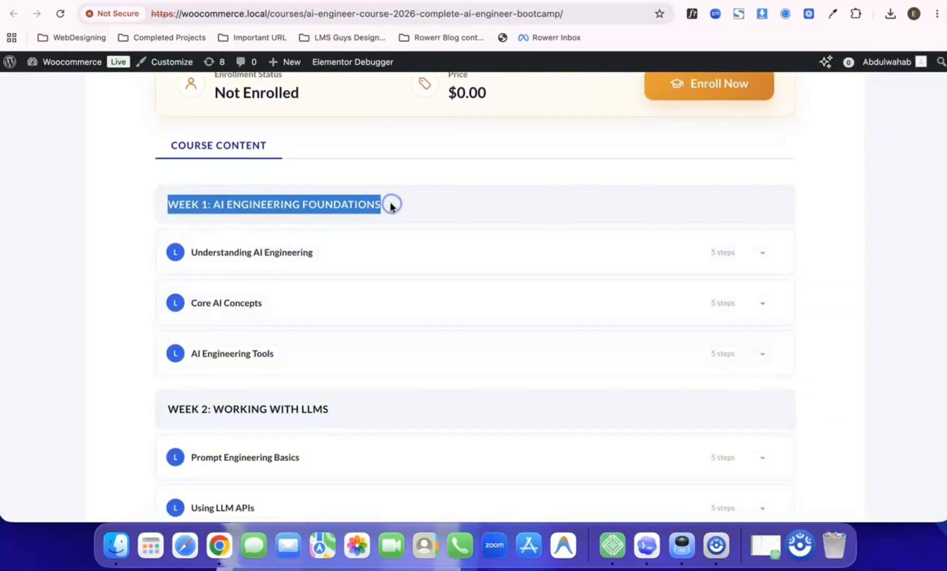
pyautogui.click(391, 205)
pyautogui.scroll(-2, 389, 203)
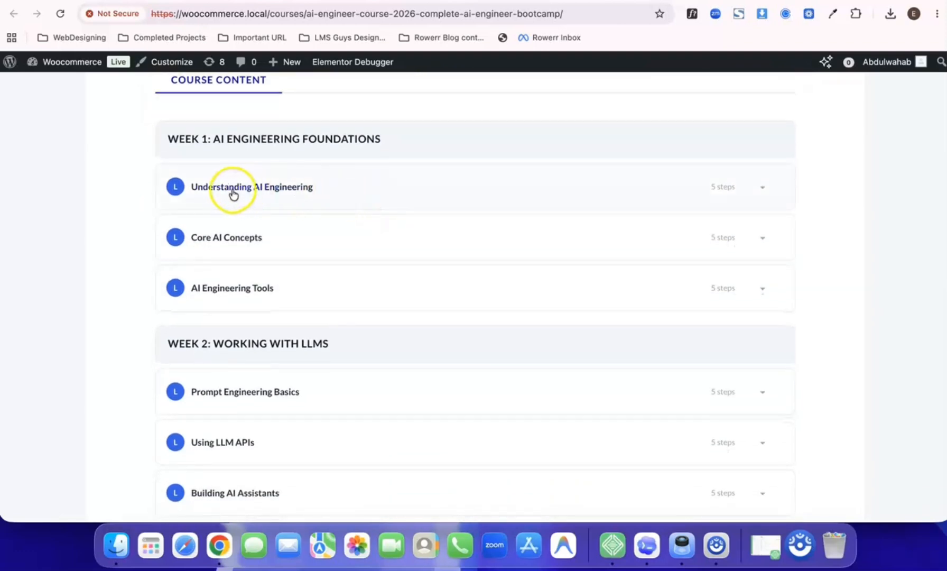
# Expand the Week 1 lessons Understanding AI Engineering, Core AI Concepts and AI Engineering Tools to examine their topics
pyautogui.click(482, 187)
pyautogui.scroll(-1, 374, 290)
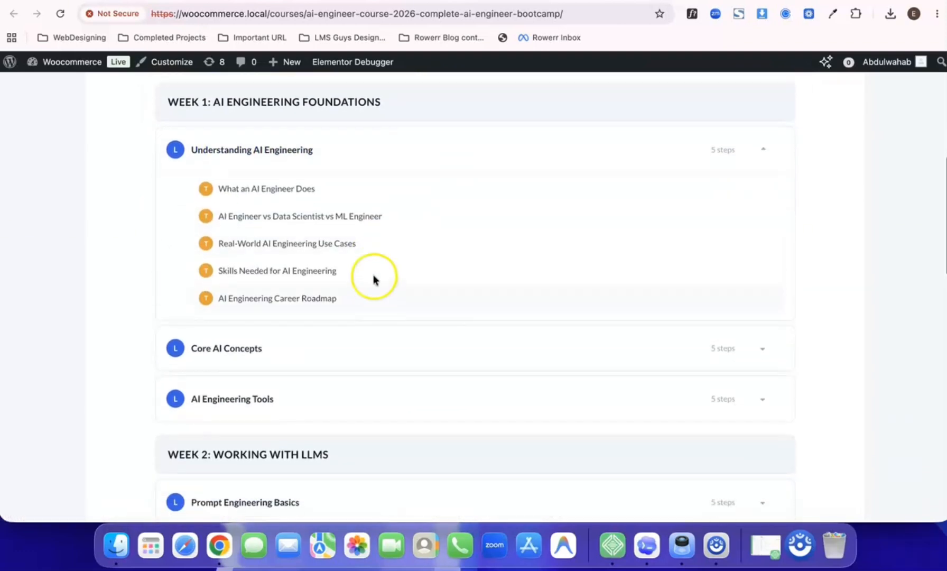
pyautogui.scroll(-2, 391, 361)
pyautogui.click(392, 277)
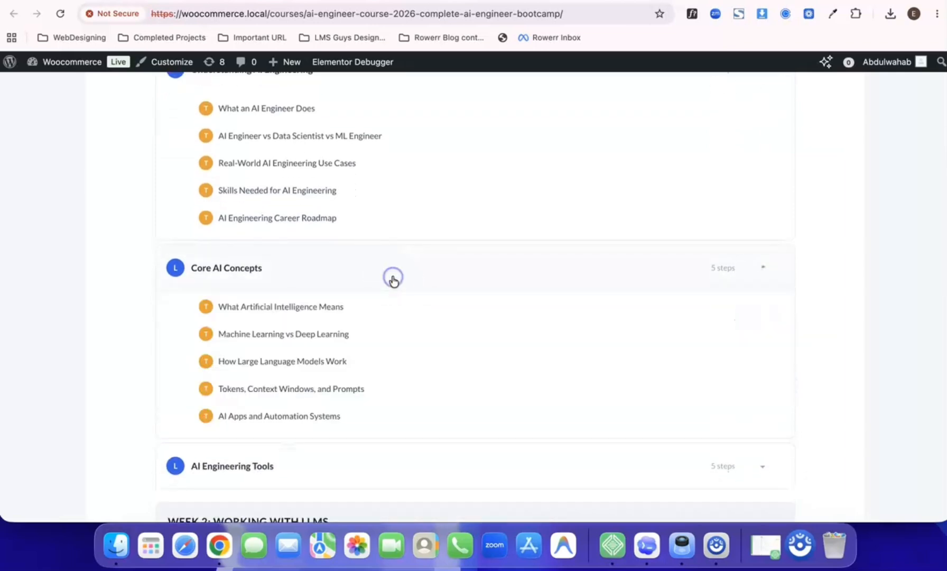
pyautogui.scroll(-3, 393, 280)
pyautogui.scroll(-2, 369, 327)
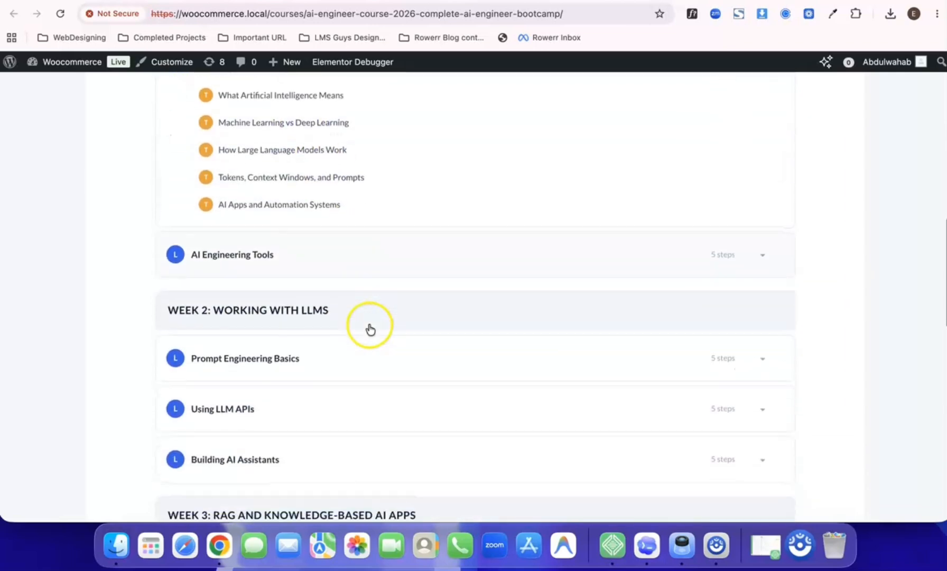
pyautogui.click(390, 245)
# Examine the Week 2: Working with LLMs heading and the lessons listed under Weeks 2 and 3
pyautogui.scroll(-5, 389, 245)
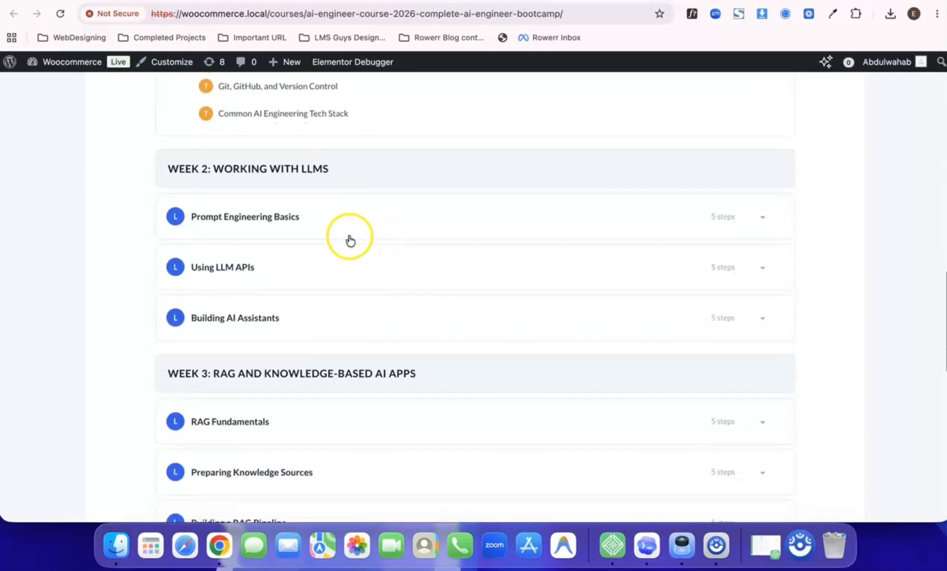
pyautogui.moveTo(169, 165); pyautogui.dragTo(338, 168)
pyautogui.click(338, 169)
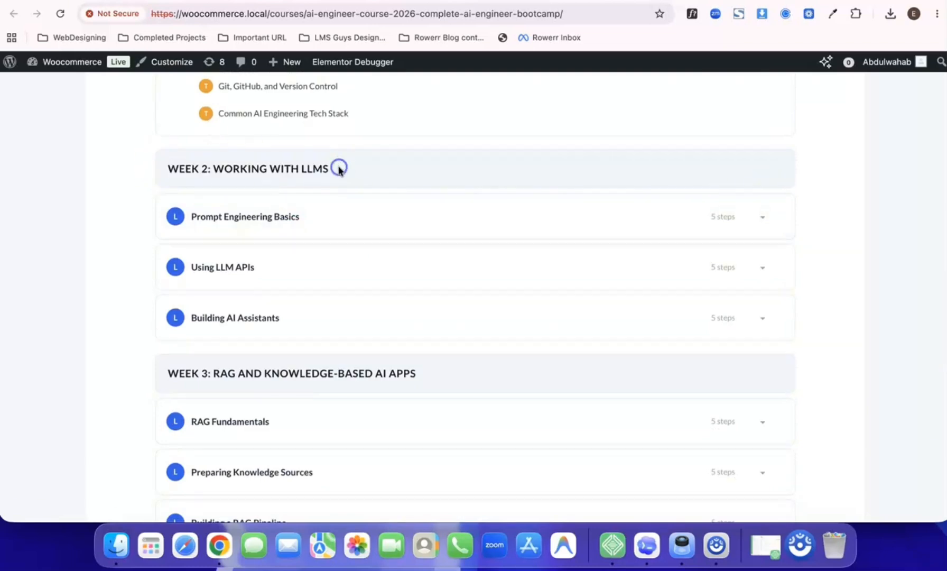
pyautogui.scroll(-2, 327, 198)
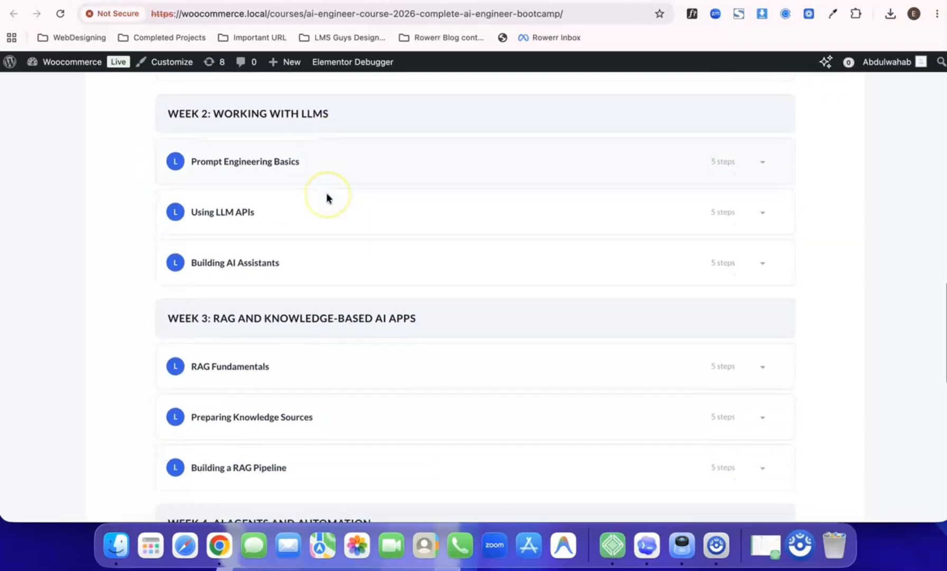
# Expand the Week 2 lessons Prompt Engineering Basics, Using LLM APIs and Building AI Assistants to examine their topics
pyautogui.click(349, 161)
pyautogui.click(349, 161)
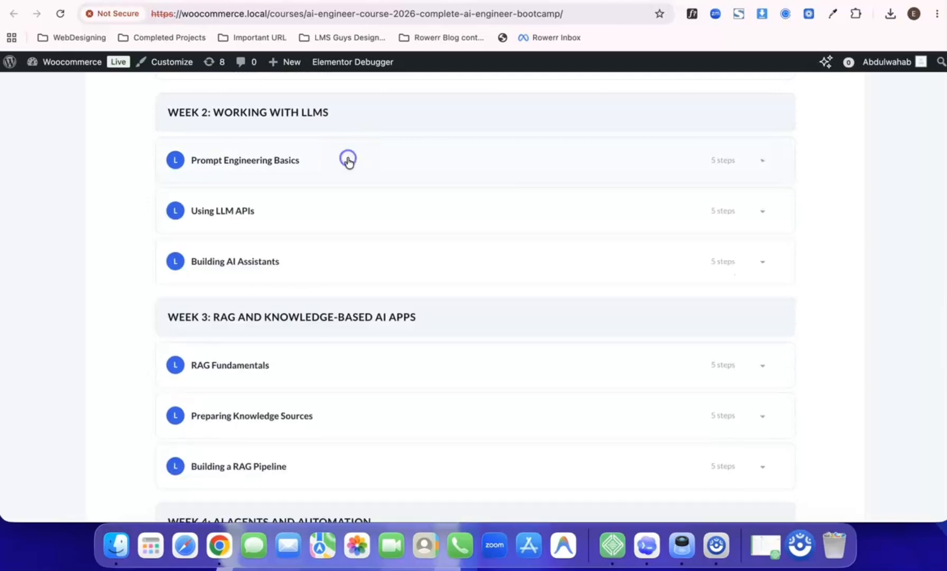
pyautogui.click(351, 231)
pyautogui.click(361, 222)
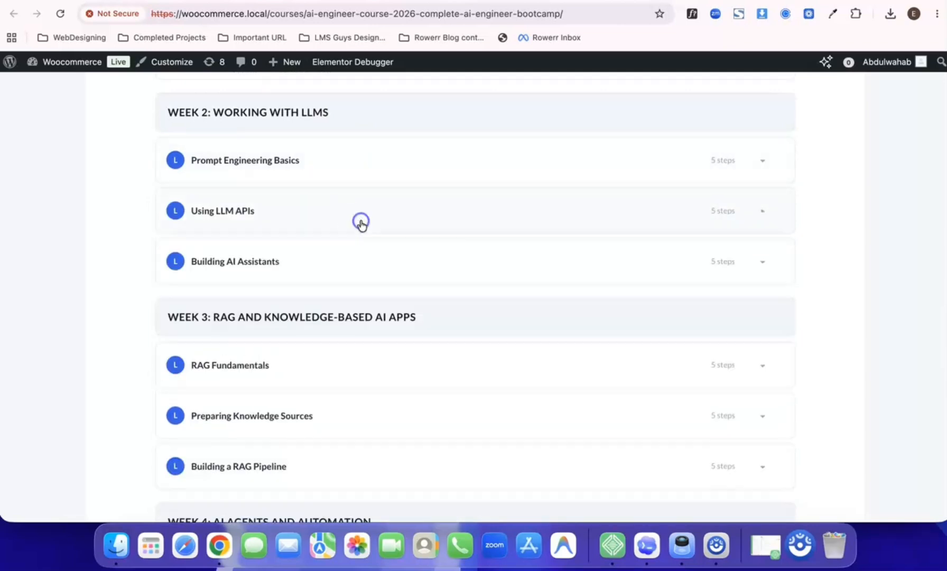
pyautogui.click(354, 278)
# Expand the Week 5 lessons Deploying AI Applications, Monitoring AI Systems and AI Safety and Responsible Use to examine their topics
pyautogui.scroll(-10, 354, 280)
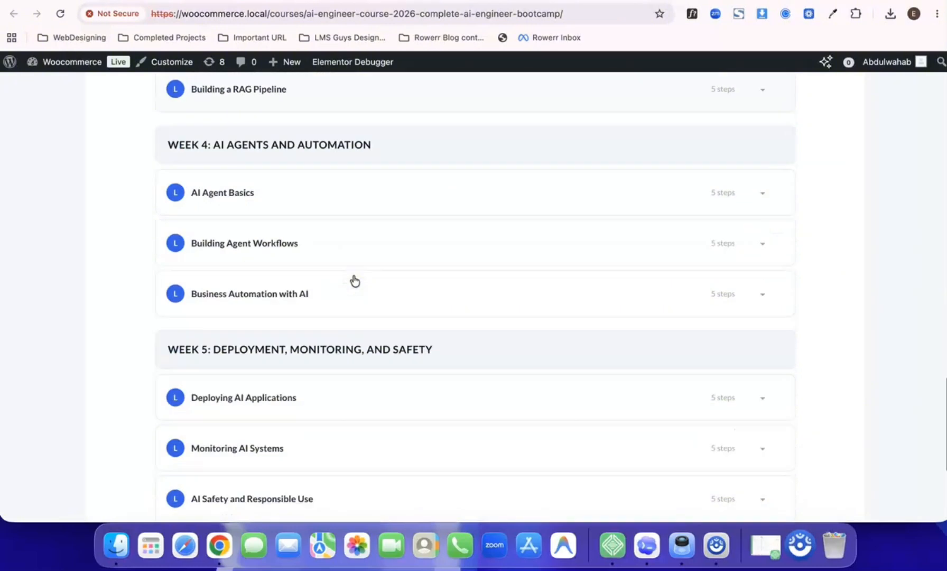
pyautogui.scroll(-4, 353, 279)
pyautogui.click(379, 244)
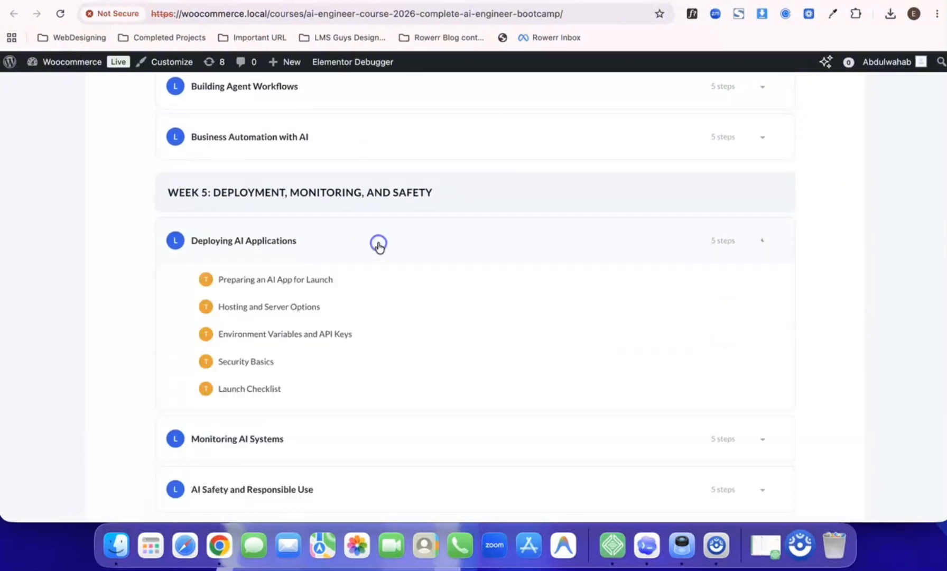
pyautogui.scroll(-5, 354, 350)
pyautogui.click(355, 290)
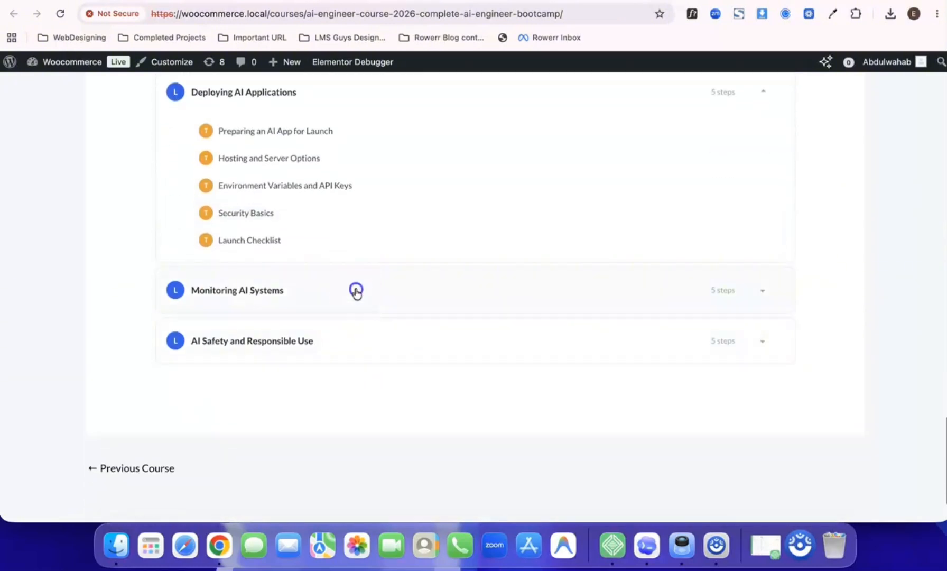
pyautogui.scroll(-4, 356, 292)
pyautogui.scroll(-3, 357, 294)
pyautogui.click(348, 274)
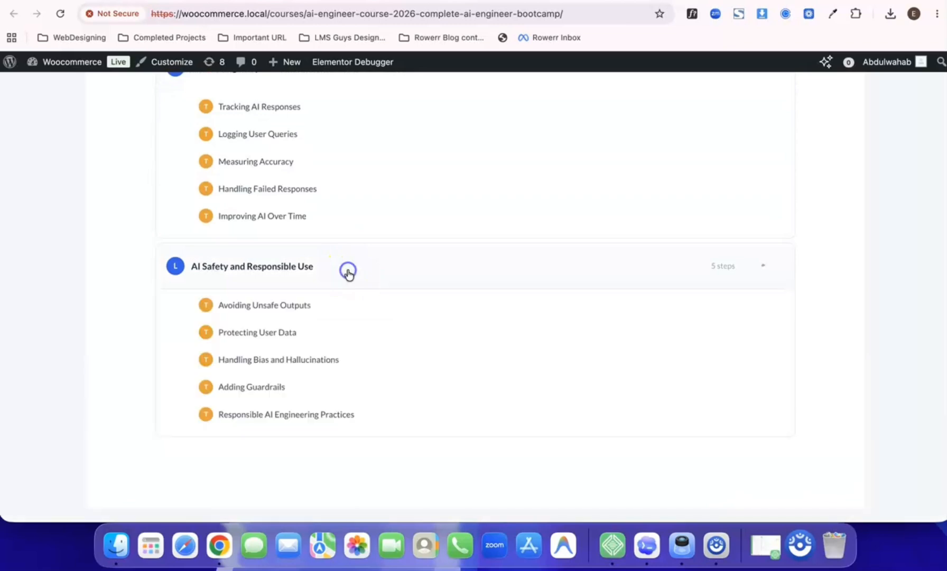
pyautogui.scroll(-3, 349, 275)
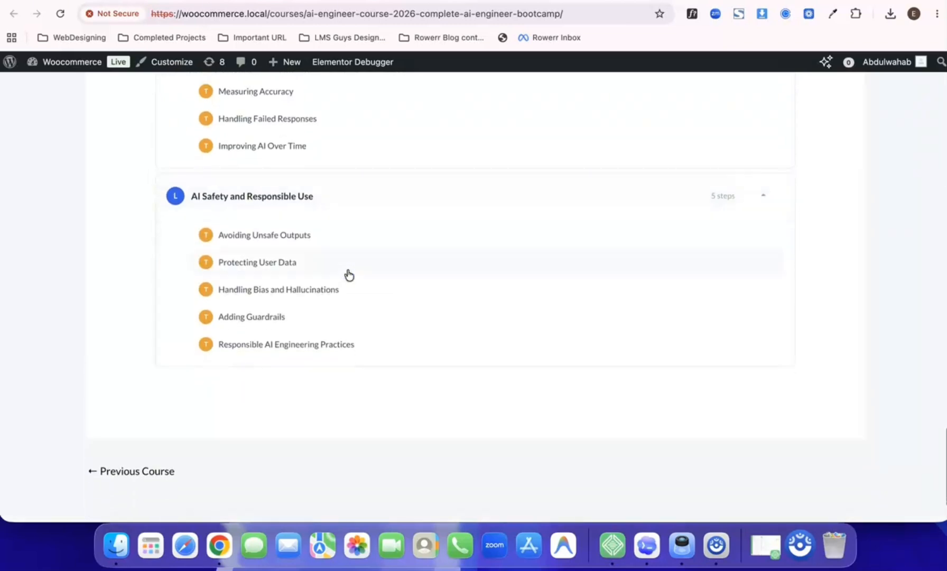
pyautogui.scroll(20, 349, 275)
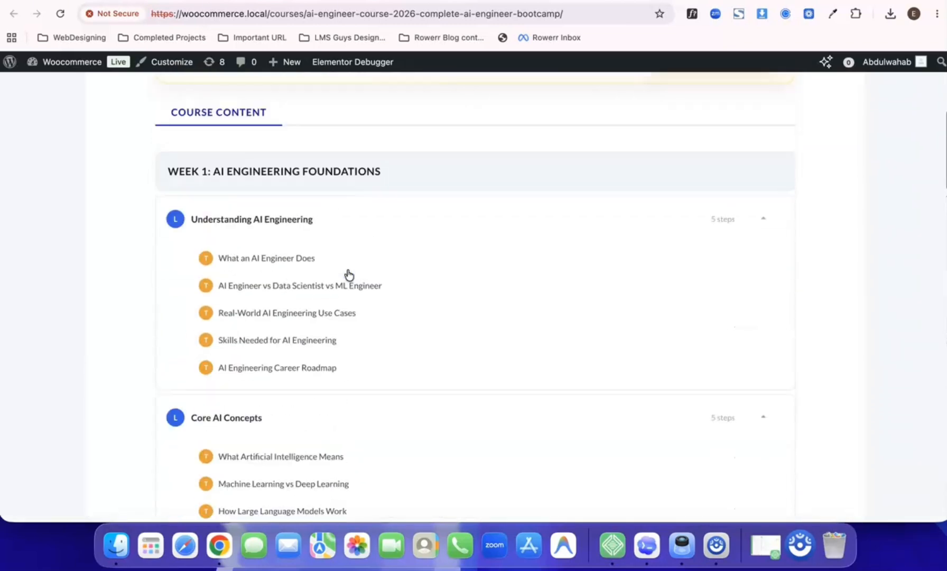
pyautogui.scroll(6, 349, 275)
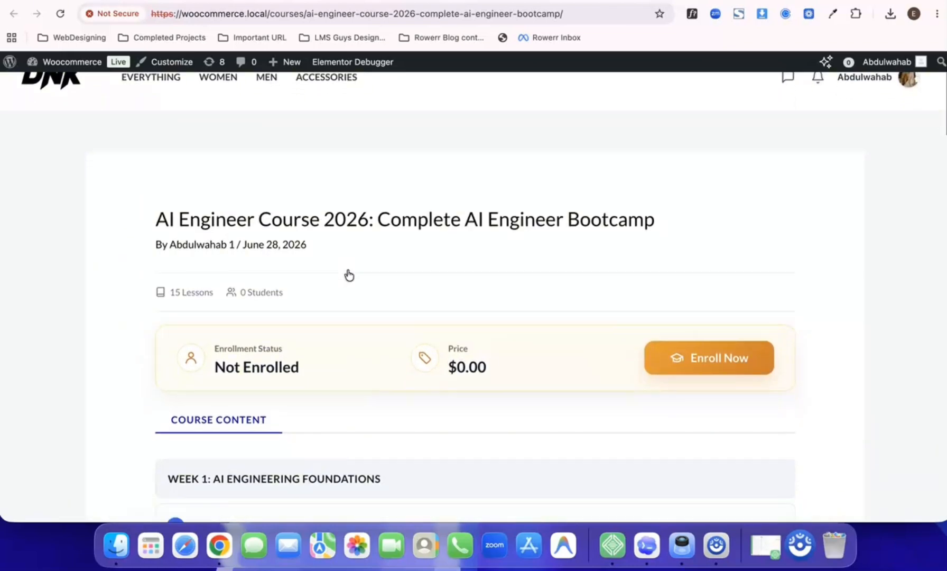
pyautogui.scroll(-1, 349, 275)
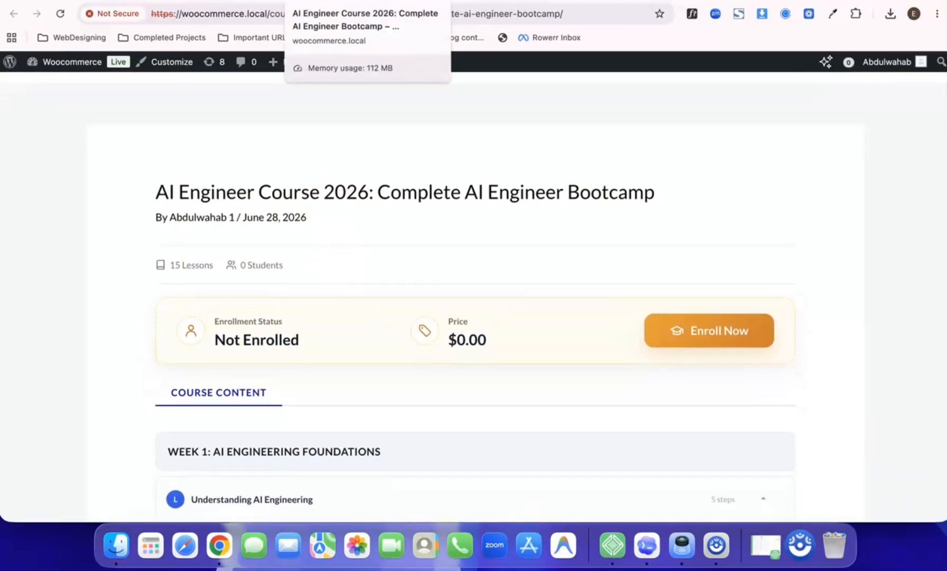
# Copy the full AI Automation Builder 2026 course prompt from the LearnNova document, starting at "Please set up a full course inside CurriculumKit"
pyautogui.click(449, 4)
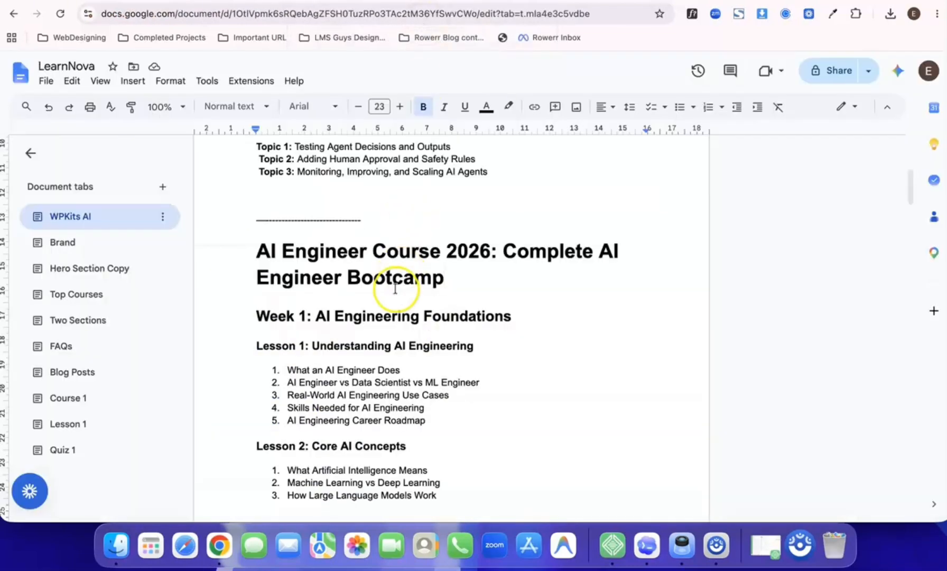
pyautogui.scroll(-20, 396, 288)
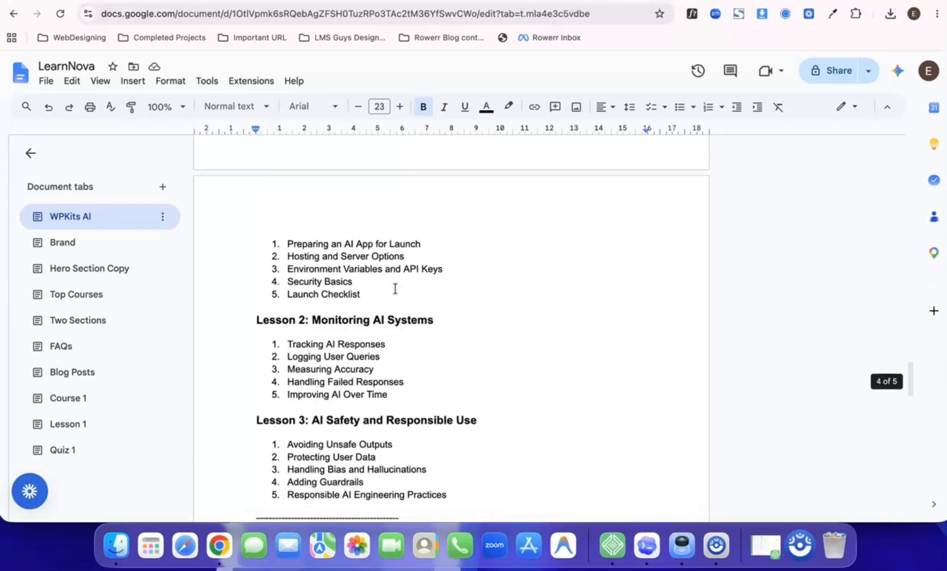
pyautogui.scroll(-8, 396, 288)
pyautogui.scroll(2, 349, 282)
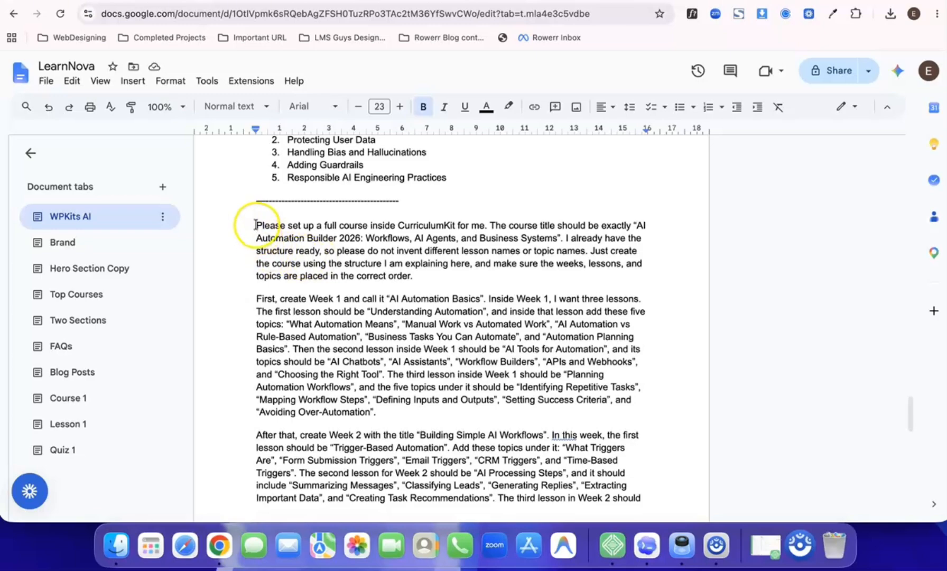
pyautogui.moveTo(257, 225); pyautogui.dragTo(345, 456)
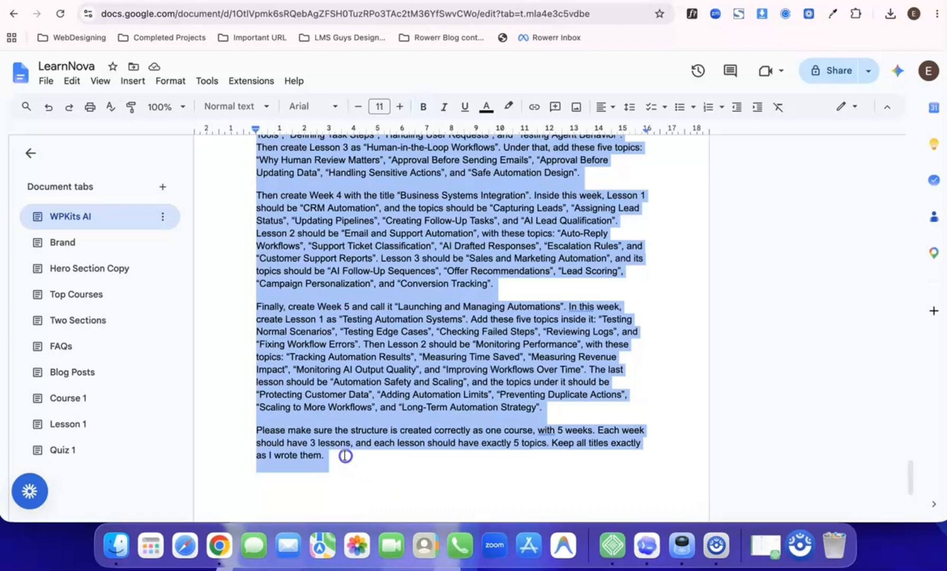
pyautogui.click(345, 455)
# Examine the prompt's course title, its Week 1 instructions for AI Automation Basics, and the remaining weeks through the closing requirements
pyautogui.scroll(10, 344, 455)
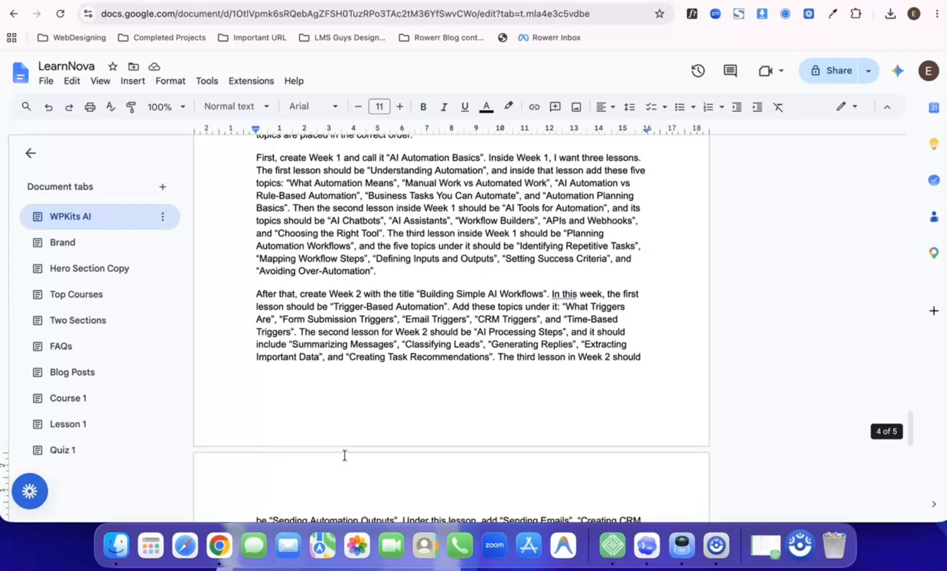
pyautogui.scroll(10, 344, 455)
pyautogui.scroll(-5, 344, 455)
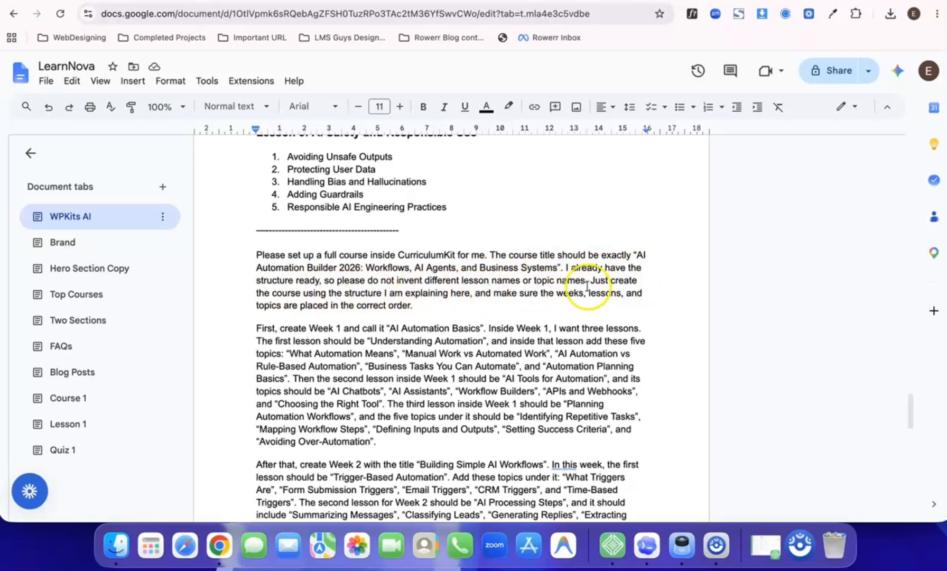
pyautogui.scroll(-3, 375, 297)
pyautogui.scroll(-1, 370, 296)
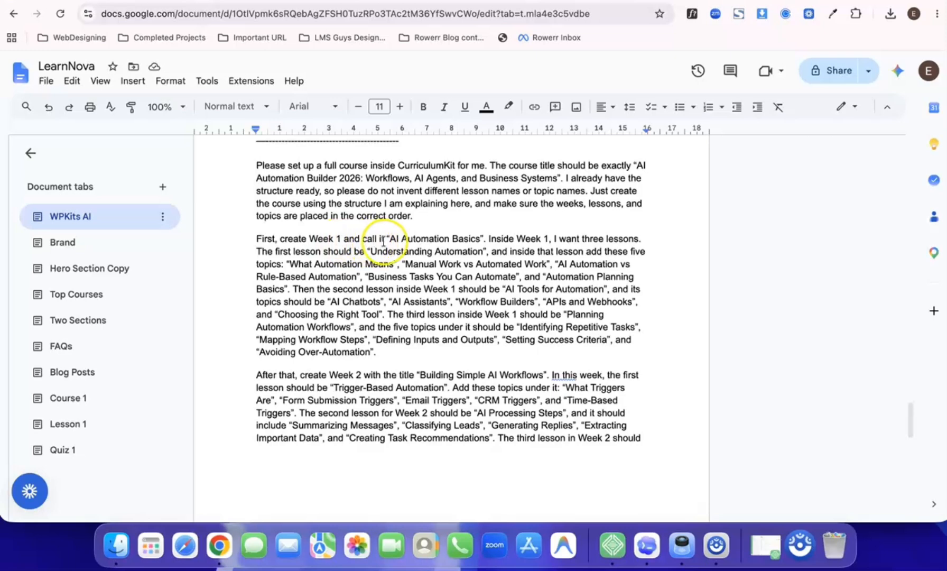
pyautogui.moveTo(393, 239); pyautogui.dragTo(492, 243)
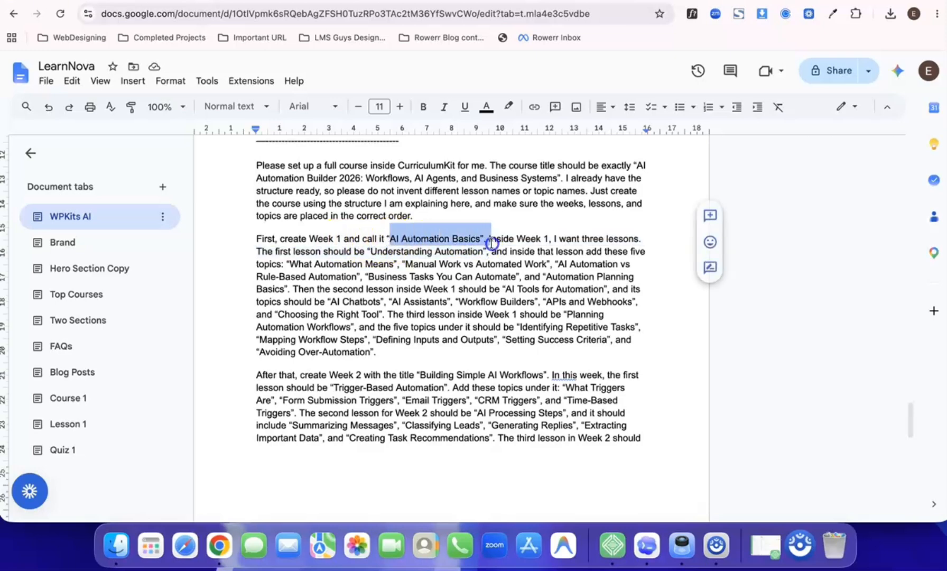
pyautogui.click(544, 251)
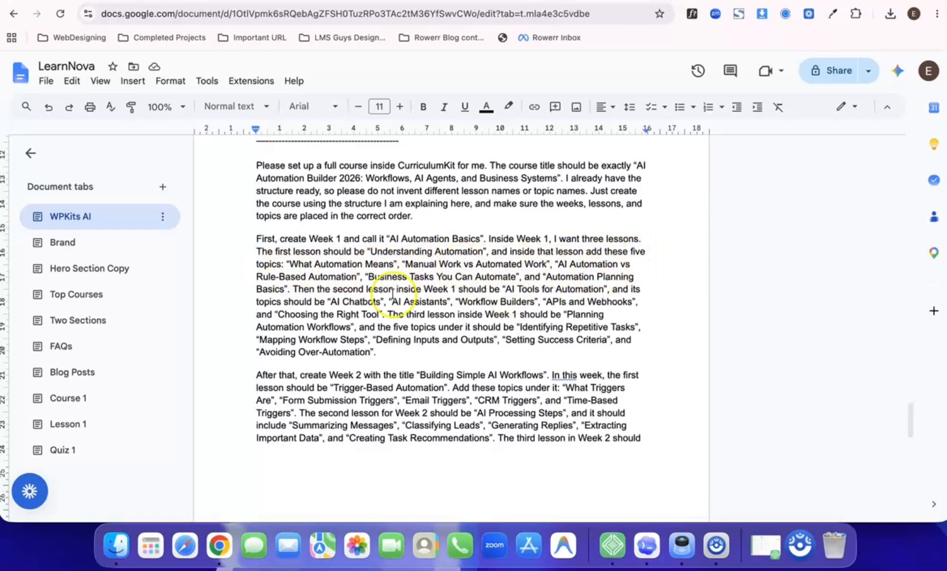
pyautogui.scroll(-5, 413, 300)
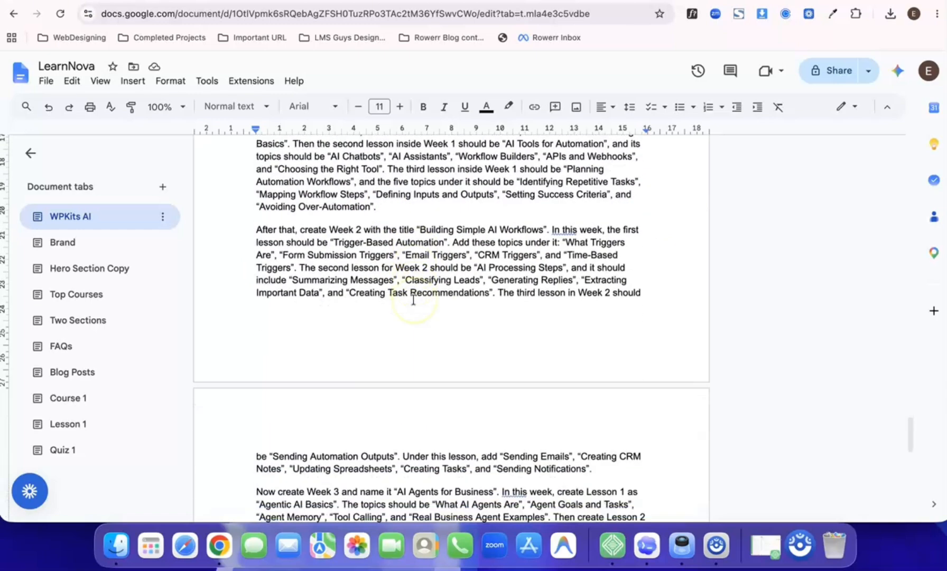
pyautogui.scroll(-15, 413, 300)
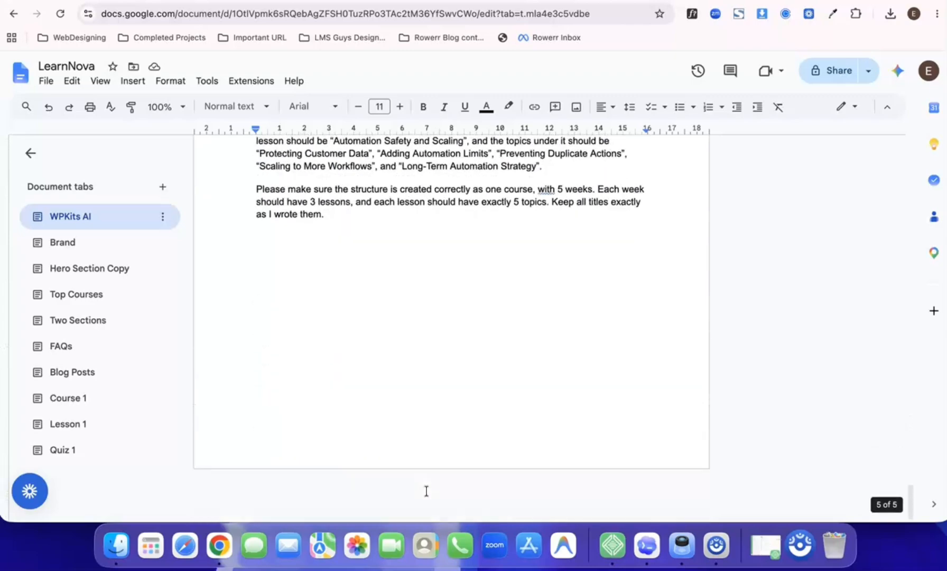
pyautogui.scroll(20, 455, 299)
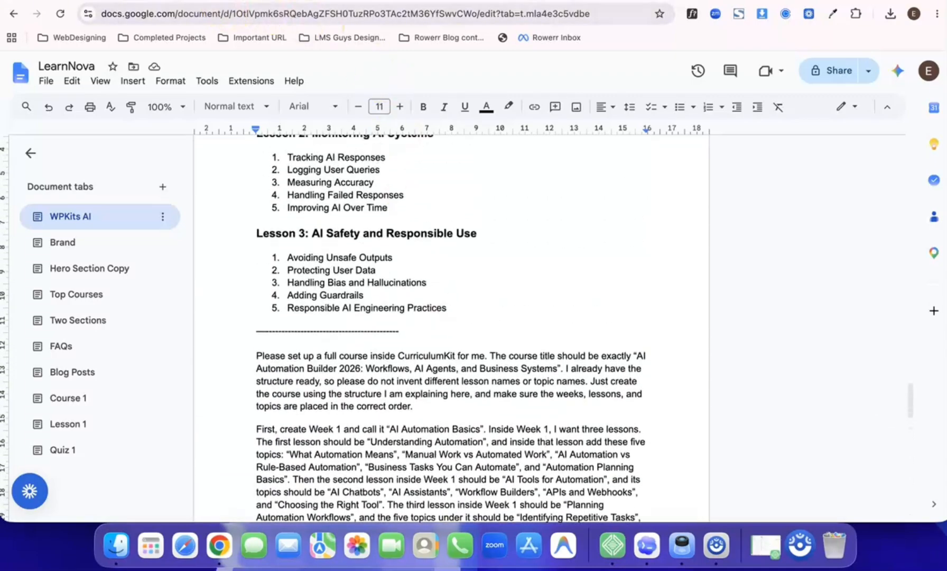
# Paste the AI Automation Builder 2026 course prompt into the open WPKits AI Assistant chat and send it
pyautogui.hotkey('ctrl', 'Tab')
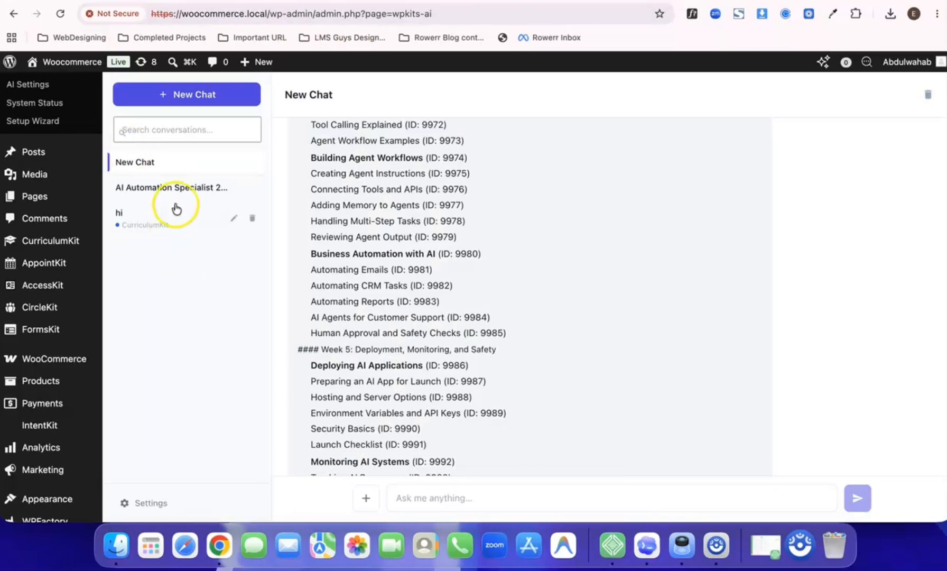
pyautogui.scroll(-10, 275, 364)
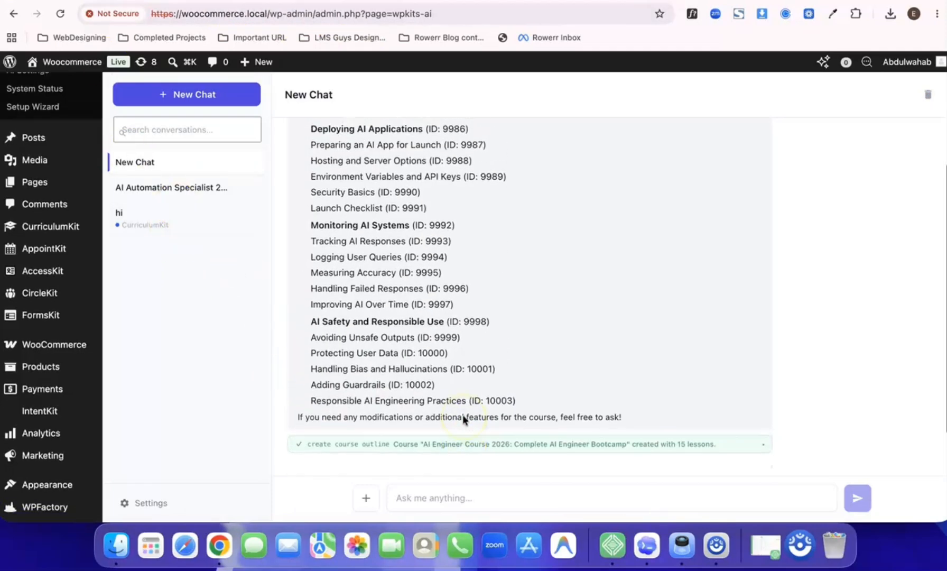
pyautogui.moveTo(46, 303)
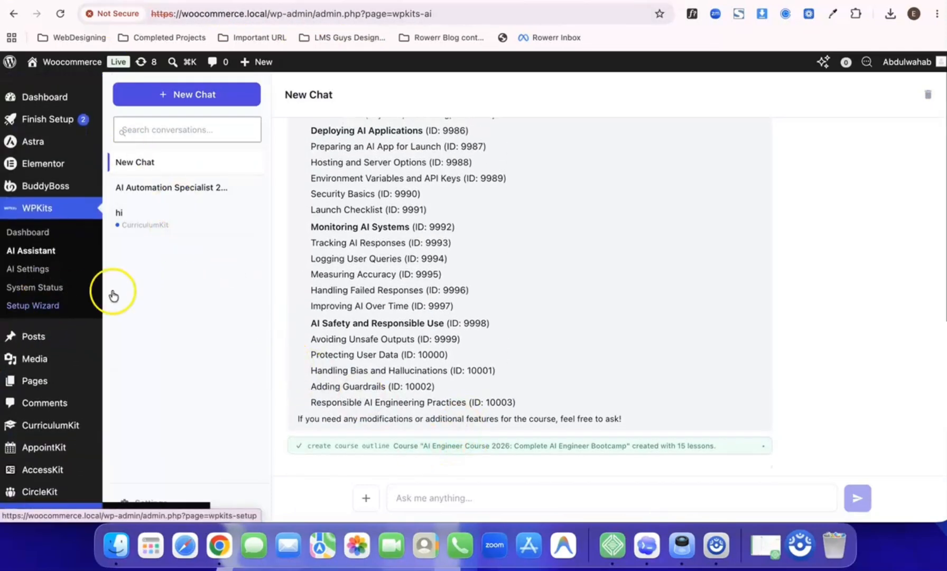
pyautogui.click(535, 502)
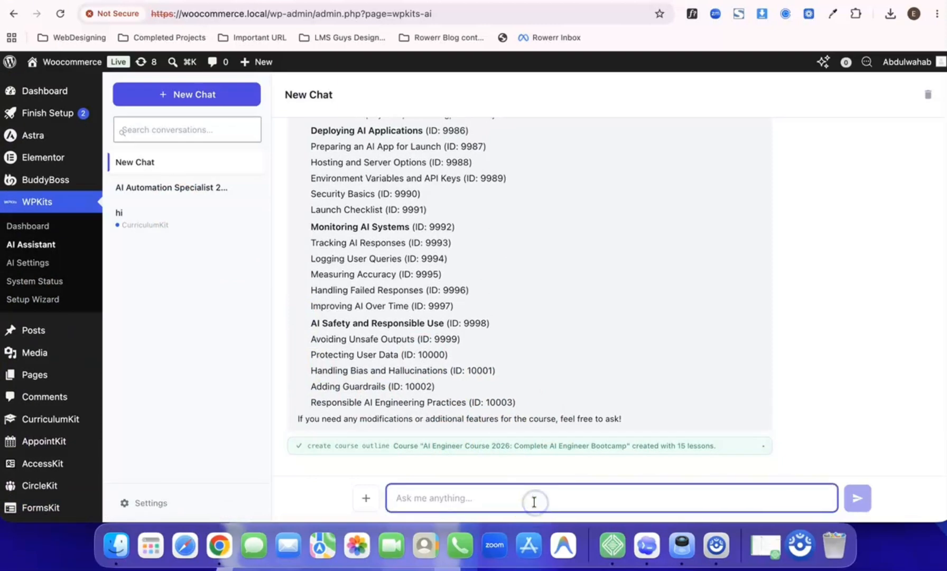
pyautogui.press('super+v')
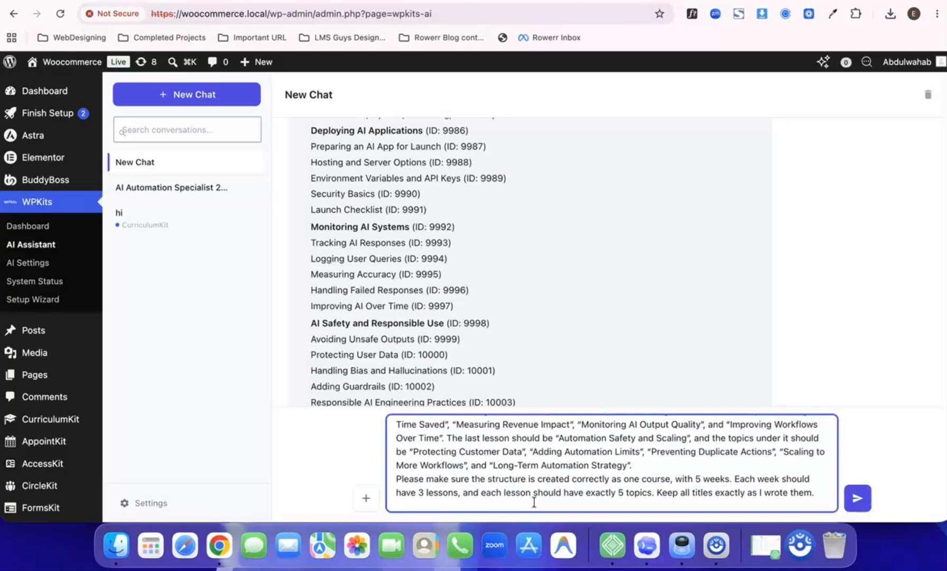
pyautogui.press('Return')
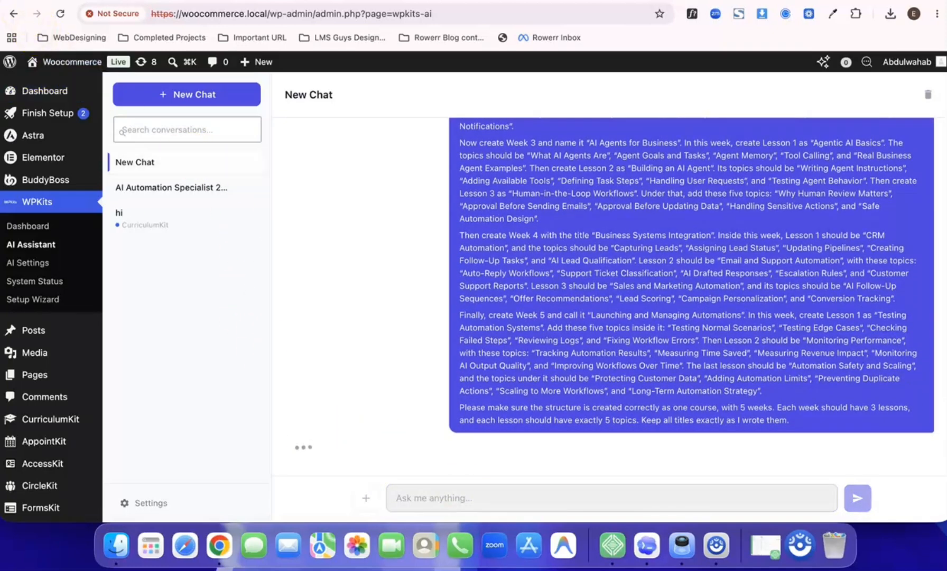
# Examine the assistant's reply with the weeks, lessons and topics for the AI Automation Builder 2026 course
pyautogui.scroll(-2, 441, 333)
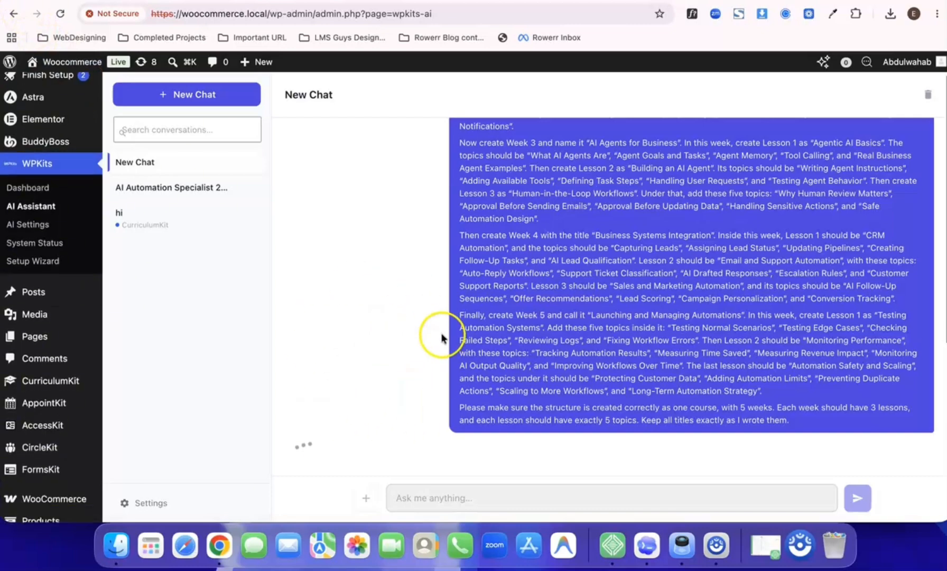
pyautogui.scroll(5, 565, 278)
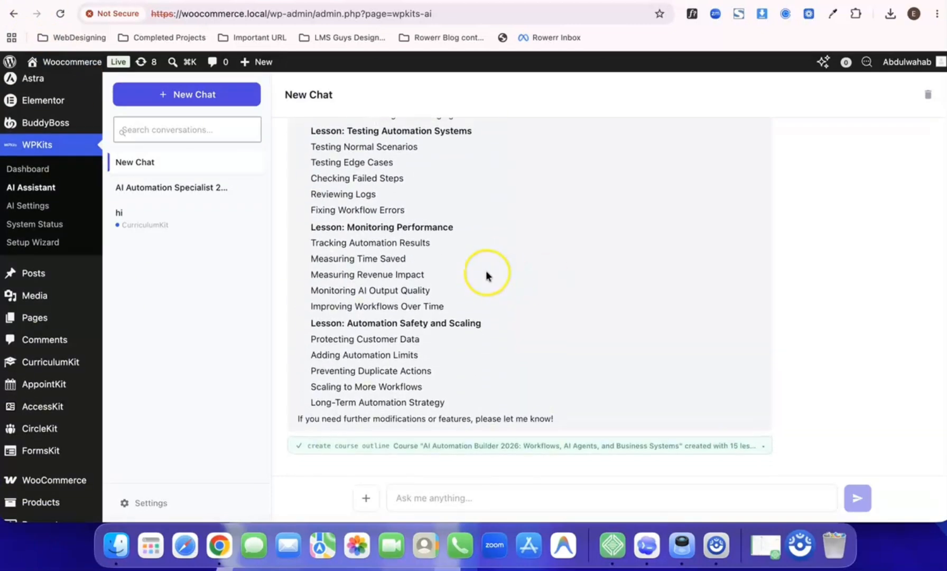
pyautogui.scroll(-3, 485, 270)
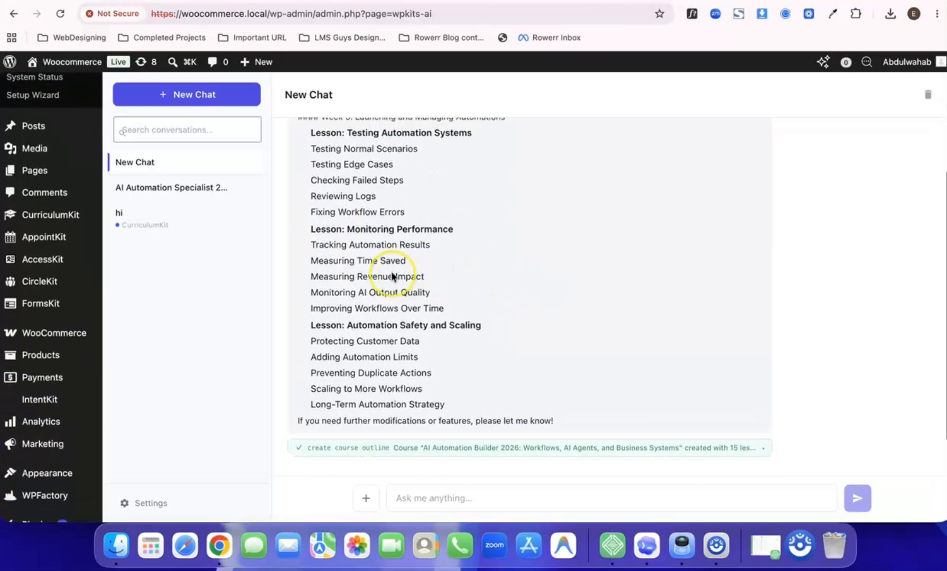
pyautogui.scroll(10, 392, 271)
pyautogui.scroll(-3, 392, 270)
# View the CurriculumKit course list and check the AI Automation Builder 2026 title against the prompt in the LearnNova document
pyautogui.scroll(5, 48, 236)
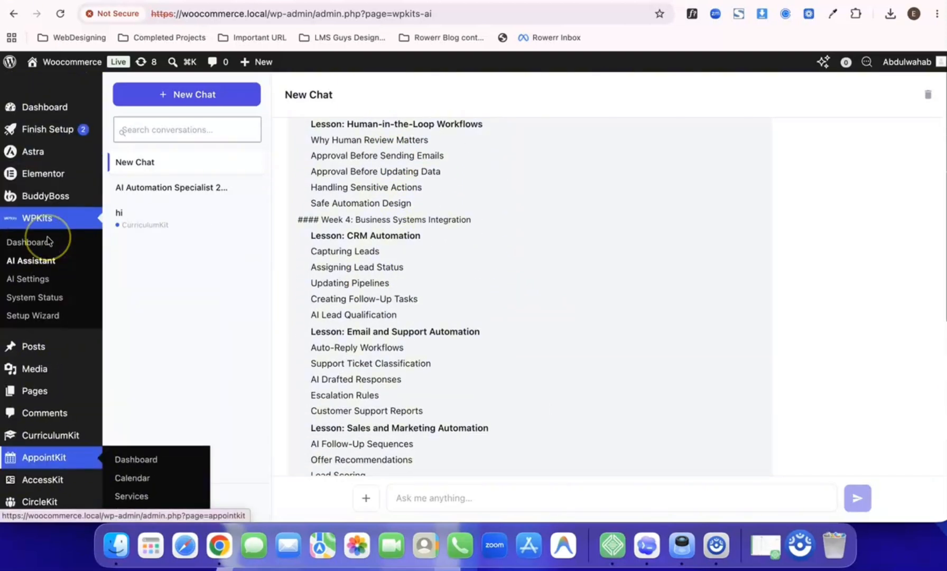
pyautogui.click(50, 355)
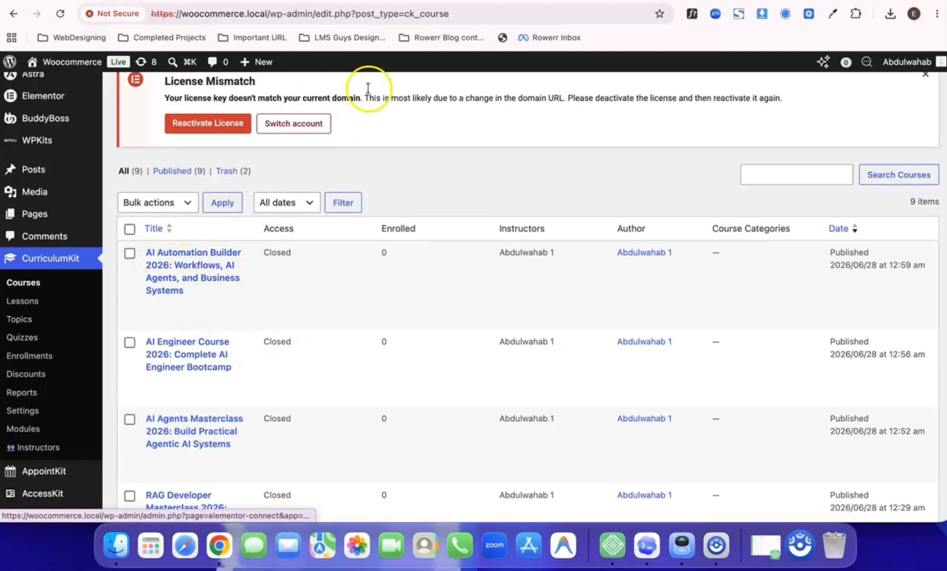
pyautogui.click(337, 1)
pyautogui.click(408, 1)
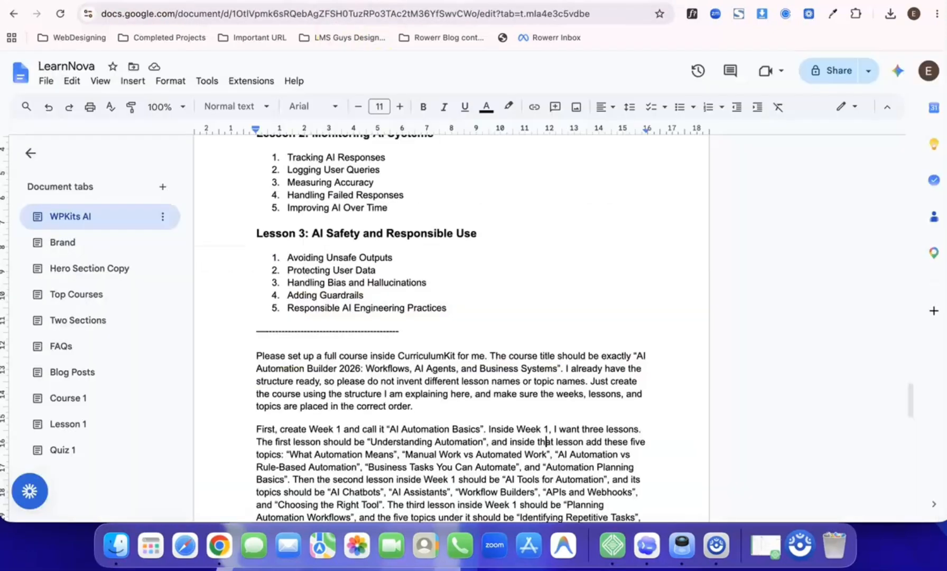
pyautogui.scroll(-2, 441, 399)
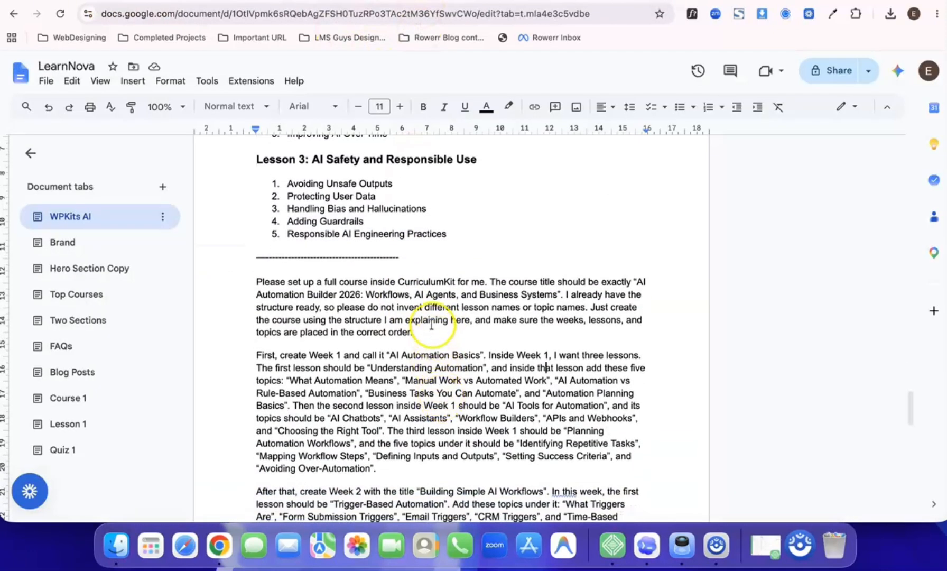
# Return from the LearnNova document to the course list and view the AI Automation Builder 2026 course's public page
pyautogui.scroll(-1, 422, 312)
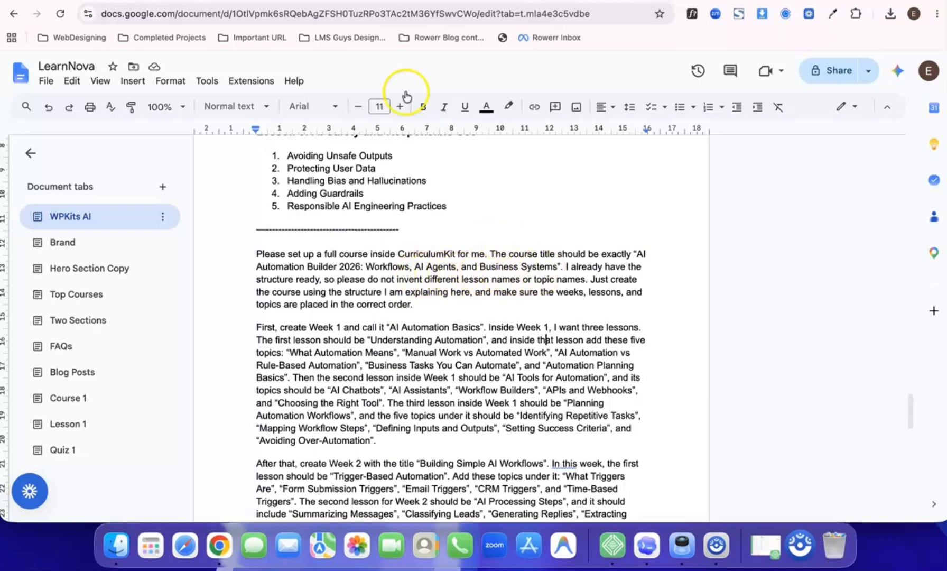
pyautogui.hotkey('ctrl', 'Tab')
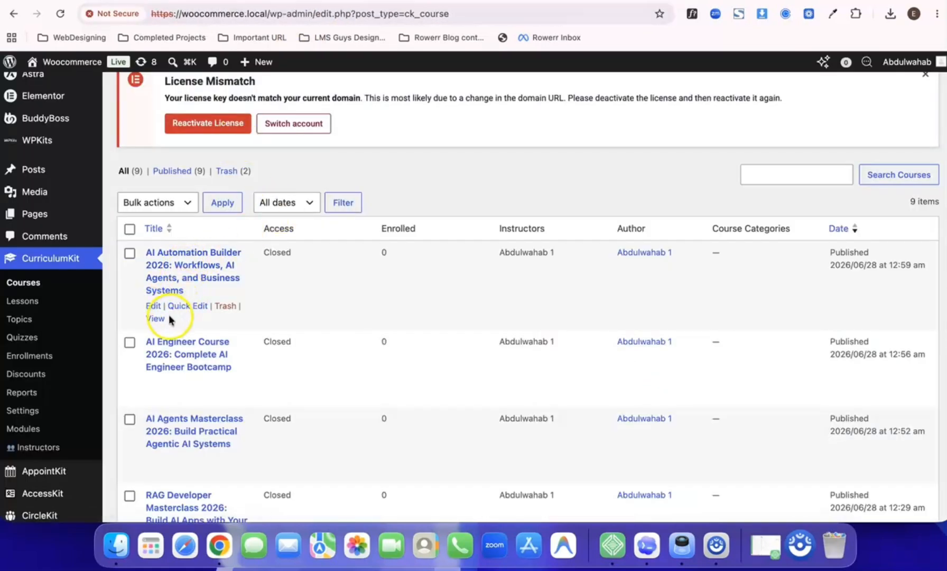
pyautogui.click(155, 319)
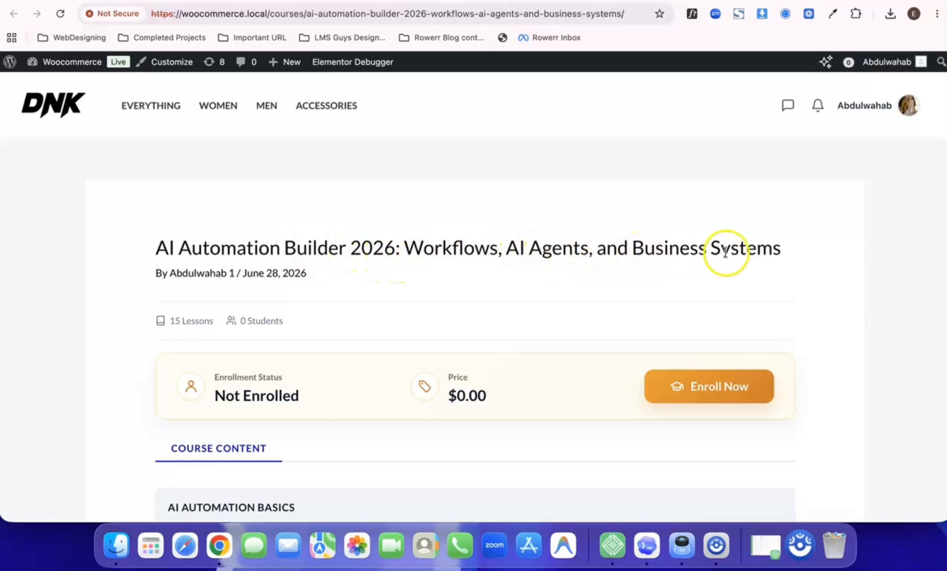
# Examine the course page's title and all week headings with their lessons, from AI Automation Basics to Launching and Managing Automations
pyautogui.scroll(-3, 486, 272)
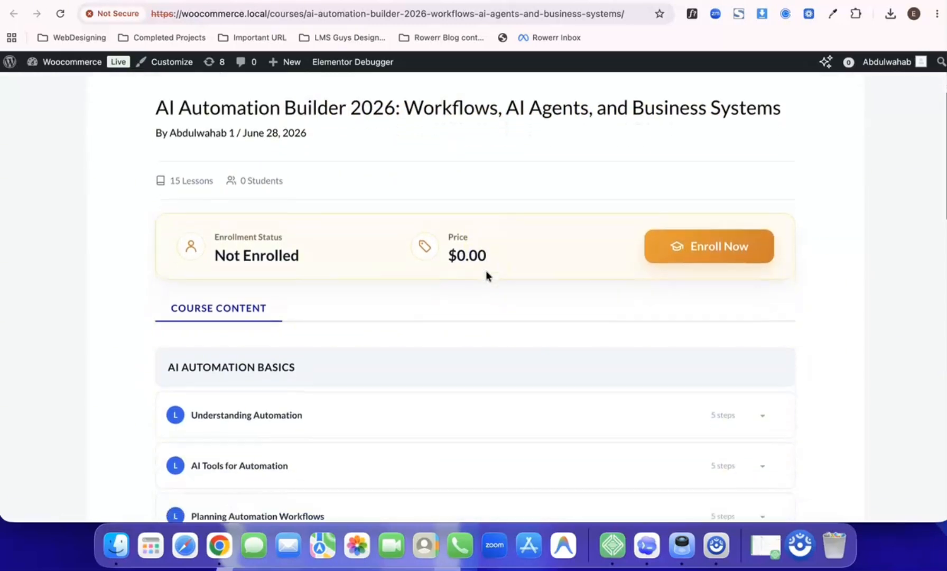
pyautogui.scroll(-5, 486, 275)
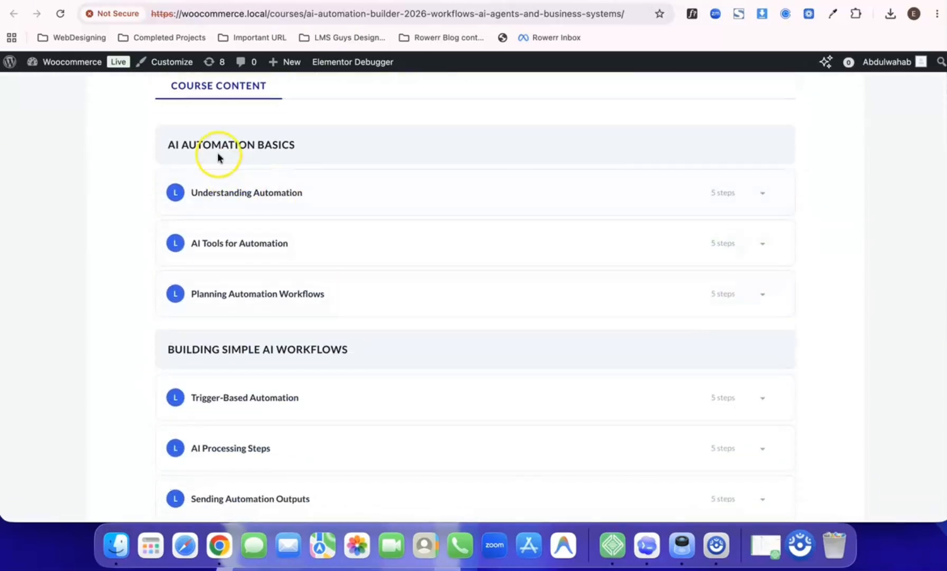
pyautogui.tripleClick(203, 147)
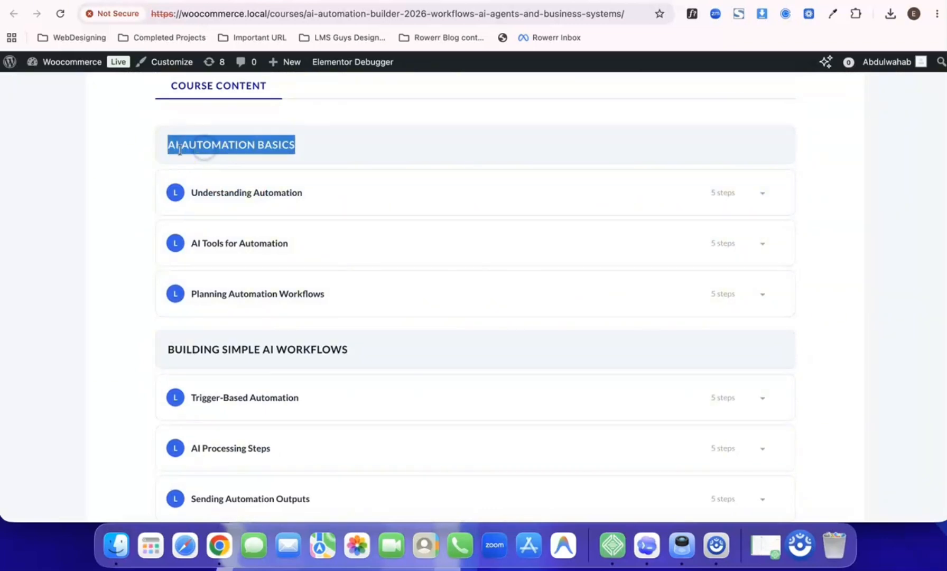
pyautogui.click(180, 150)
pyautogui.tripleClick(248, 148)
pyautogui.click(251, 148)
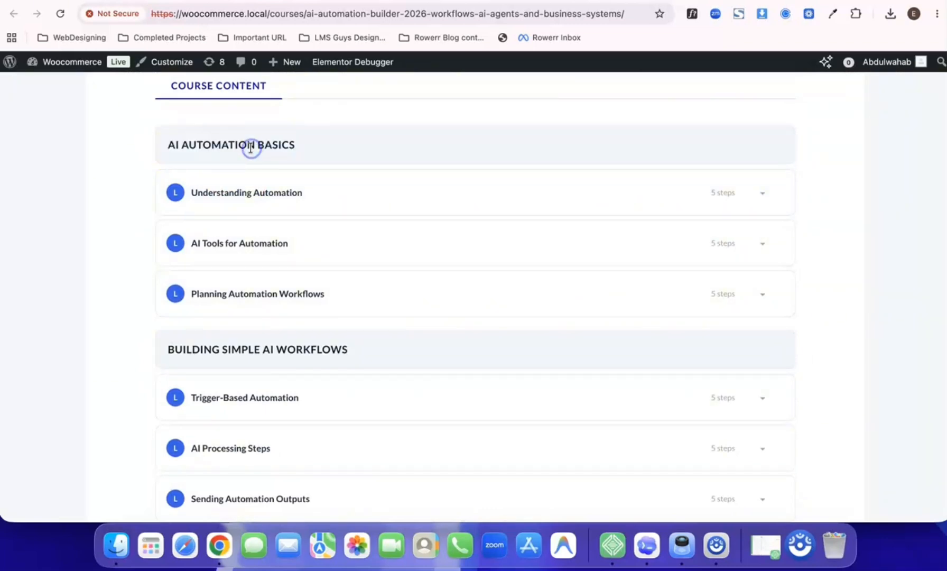
pyautogui.scroll(-12, 247, 360)
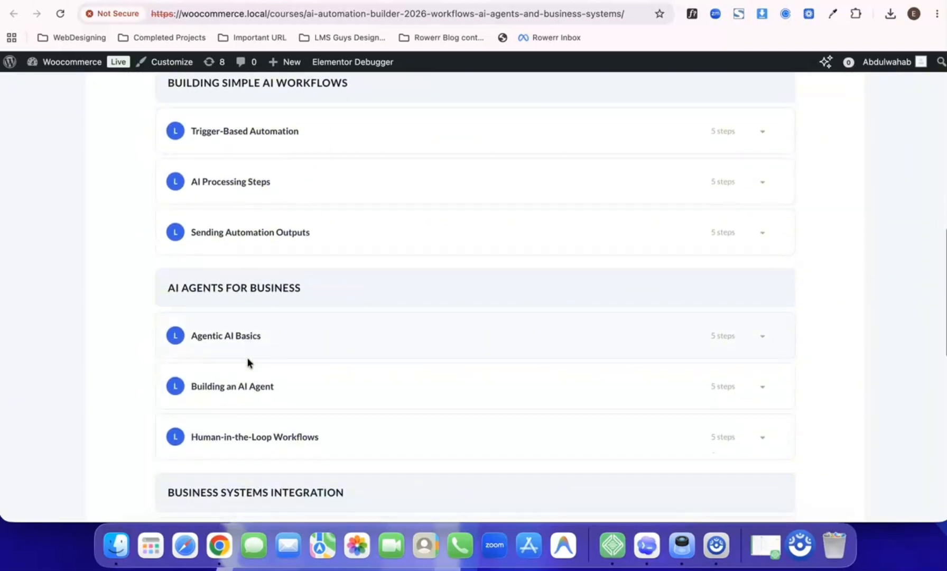
pyautogui.scroll(-2, 248, 361)
pyautogui.scroll(5, 247, 361)
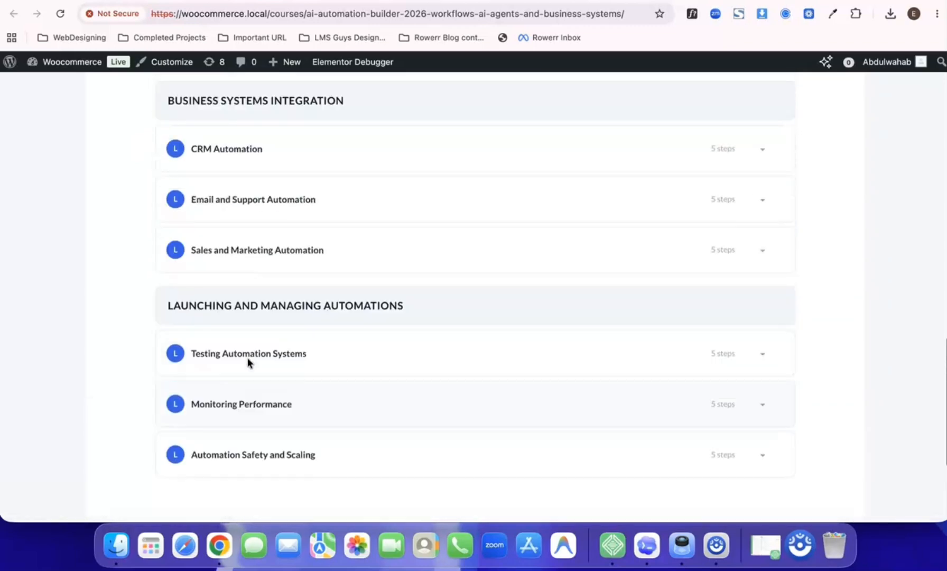
pyautogui.scroll(10, 254, 477)
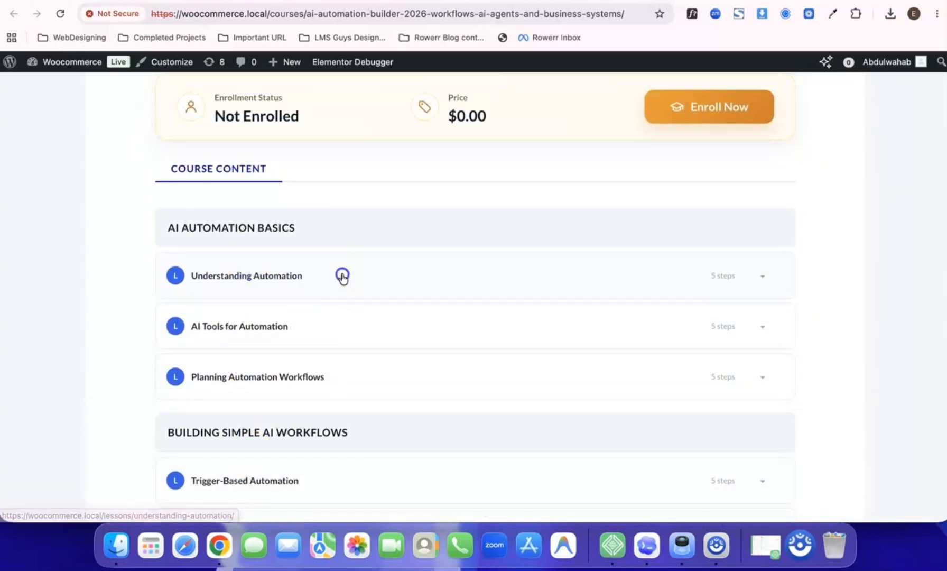
# Expand the three AI Automation Basics lessons and the Trigger-Based Automation lesson on the course page to check their topics
pyautogui.click(342, 275)
pyautogui.scroll(-1, 342, 277)
pyautogui.scroll(-1, 343, 278)
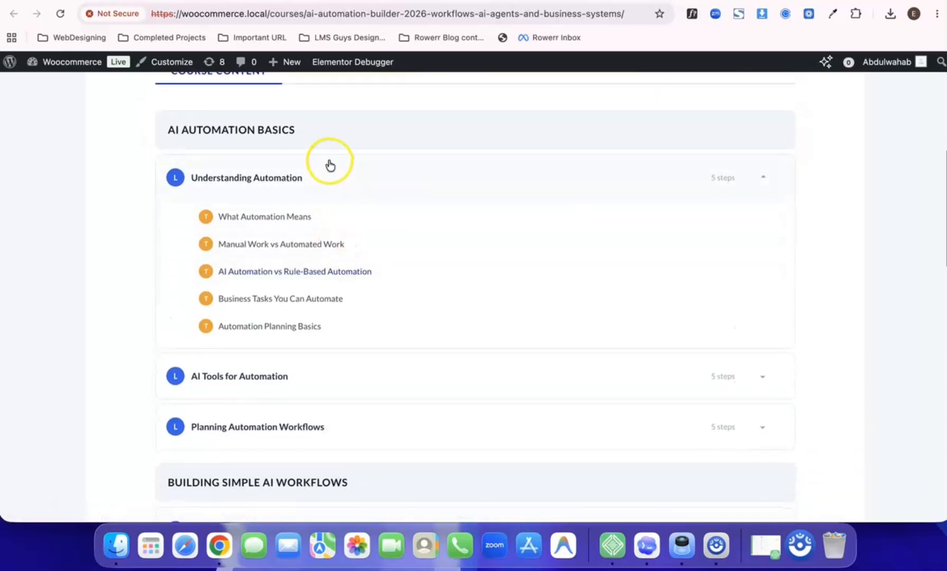
pyautogui.scroll(-1, 339, 324)
pyautogui.click(346, 311)
pyautogui.scroll(-5, 346, 314)
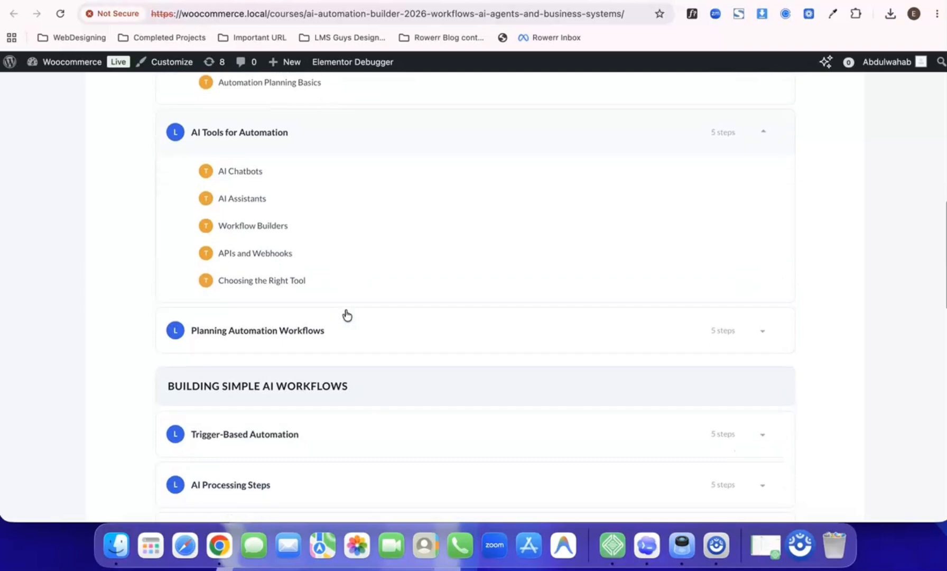
pyautogui.click(370, 250)
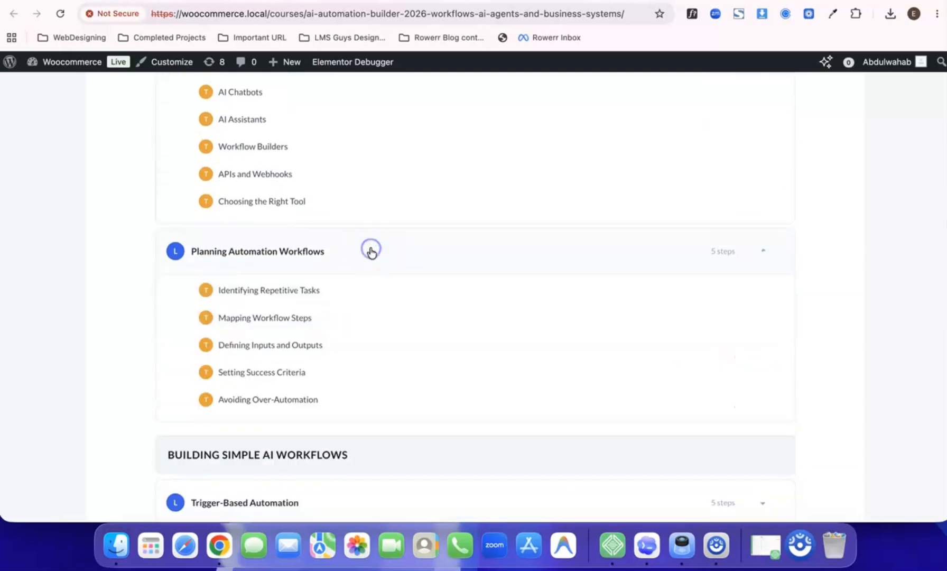
pyautogui.scroll(-5, 371, 251)
pyautogui.click(372, 253)
pyautogui.scroll(-3, 370, 252)
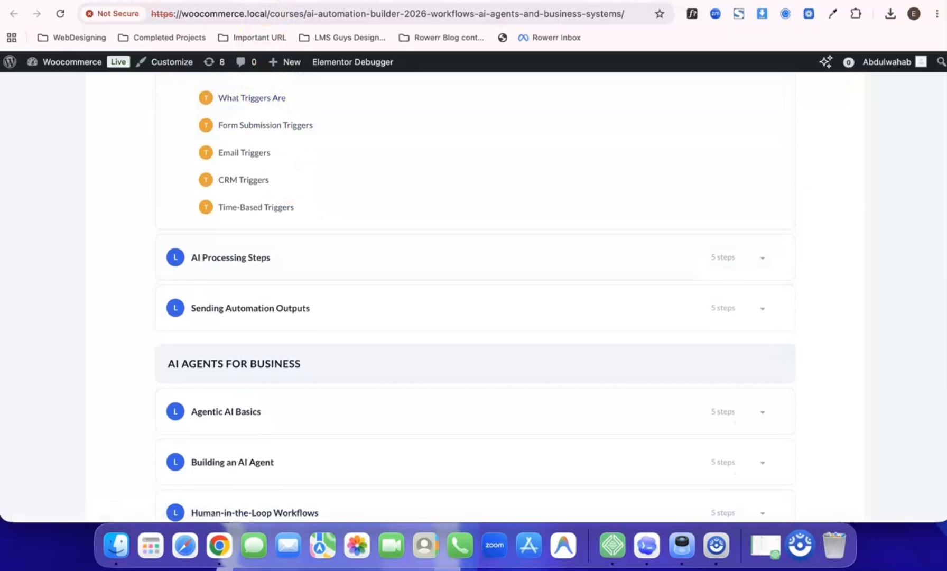
# Open the AI Automation Builder 2026 course for editing and examine its weeks and lessons in the Course Builder
pyautogui.click(231, 0)
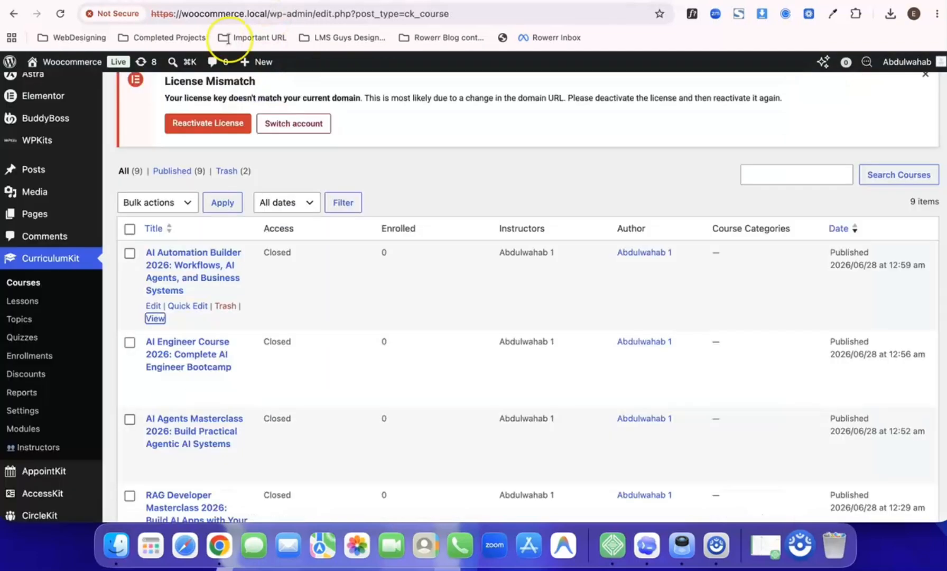
pyautogui.click(152, 306)
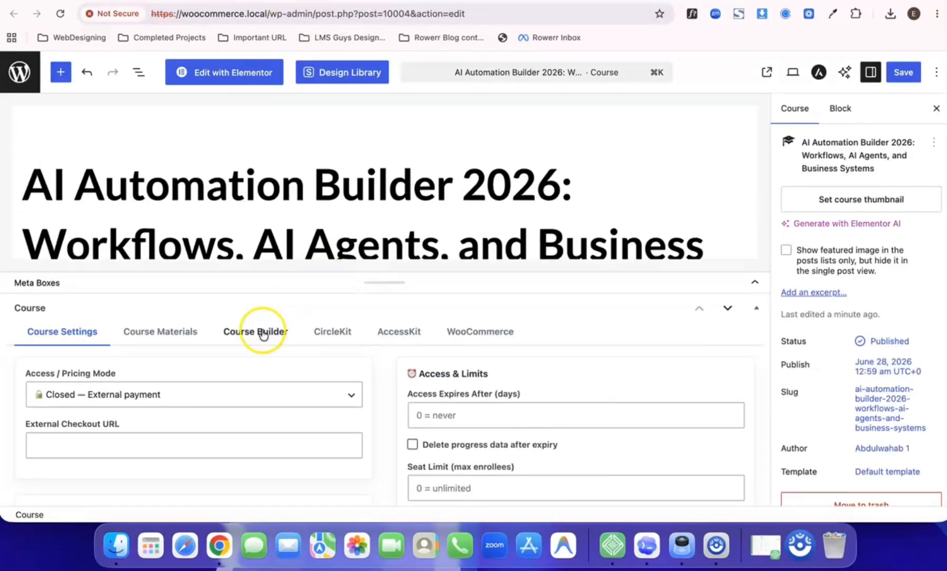
pyautogui.click(262, 333)
pyautogui.scroll(-5, 243, 353)
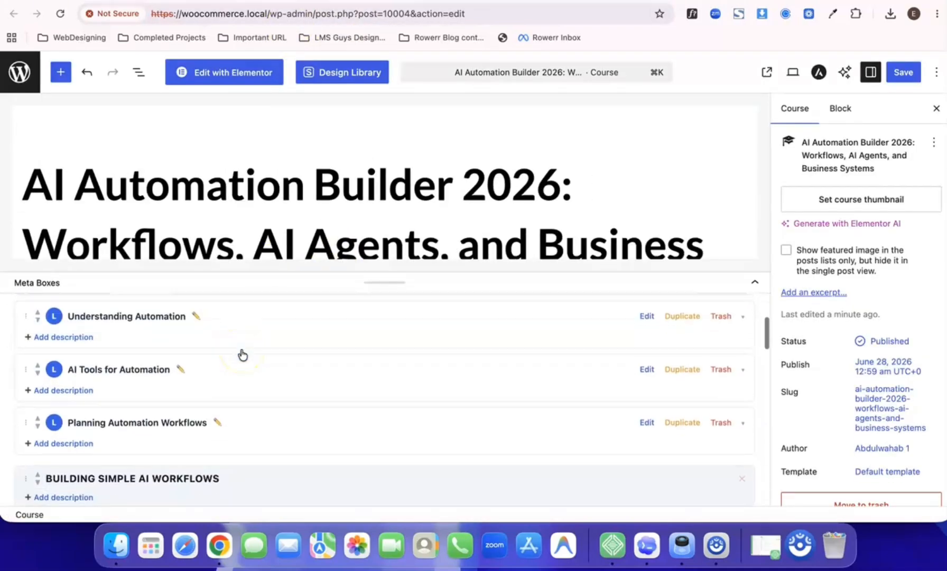
pyautogui.scroll(2, 242, 355)
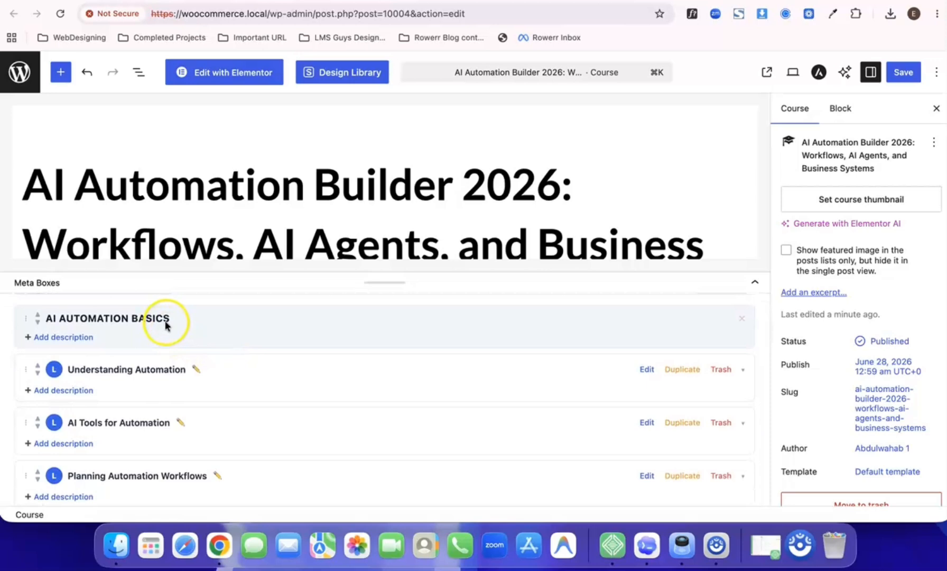
pyautogui.scroll(-2, 154, 392)
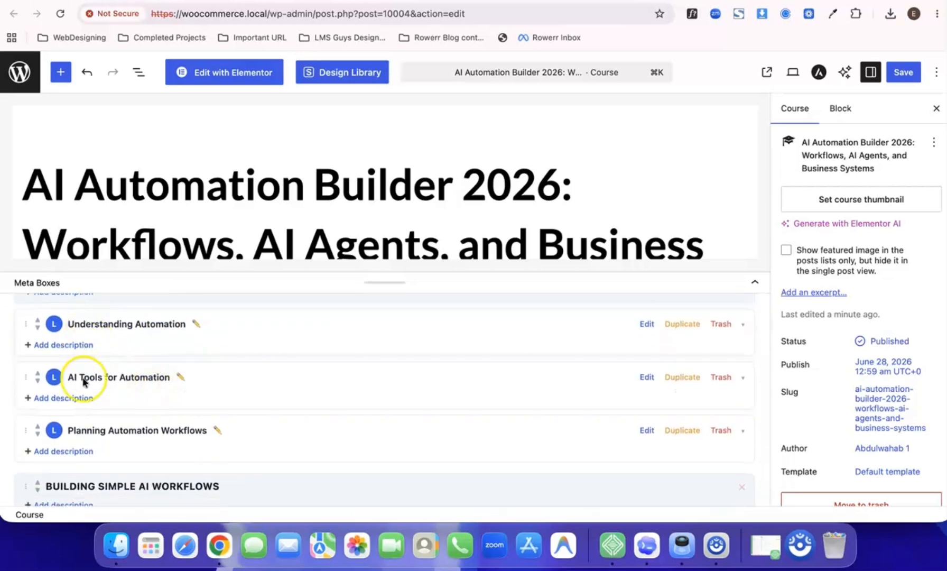
pyautogui.scroll(-7, 100, 434)
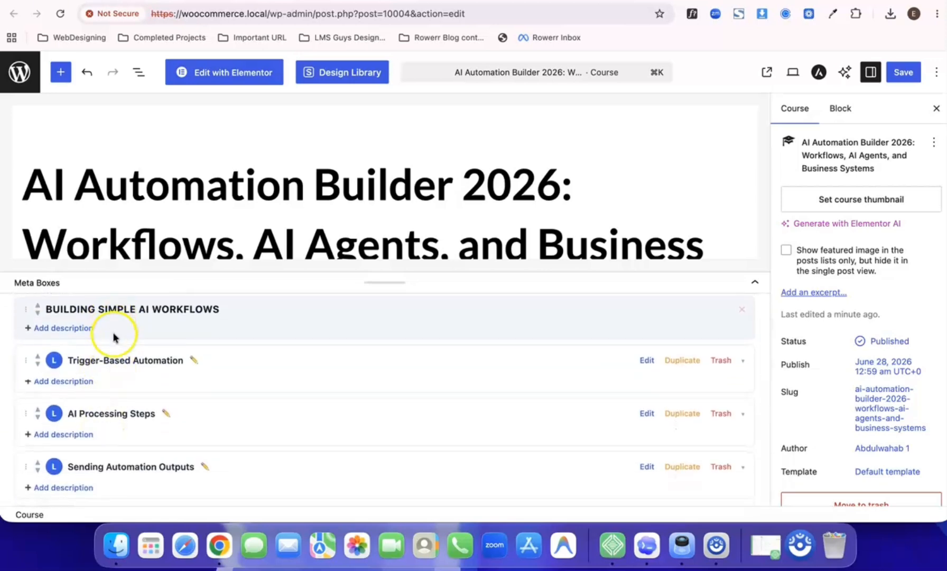
pyautogui.scroll(-12, 127, 422)
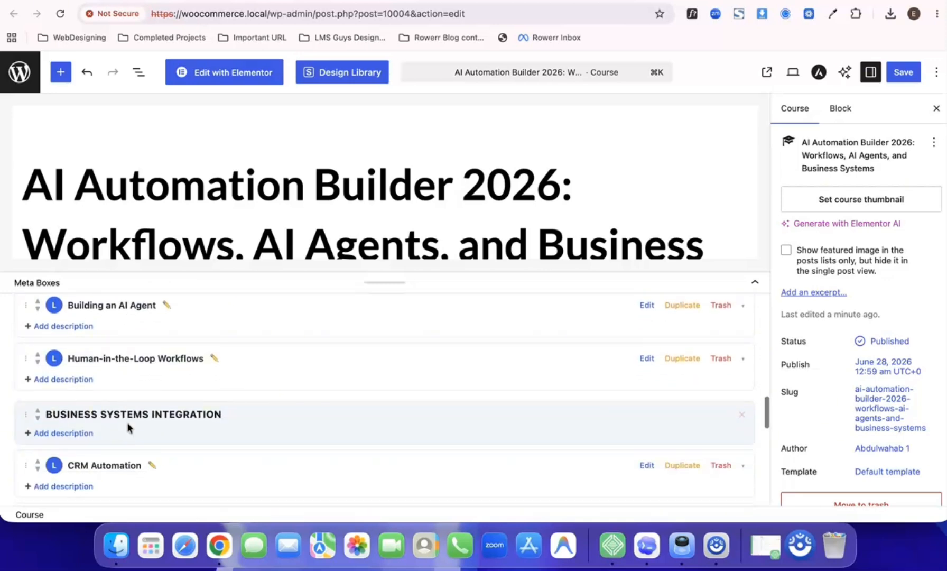
pyautogui.scroll(20, 126, 422)
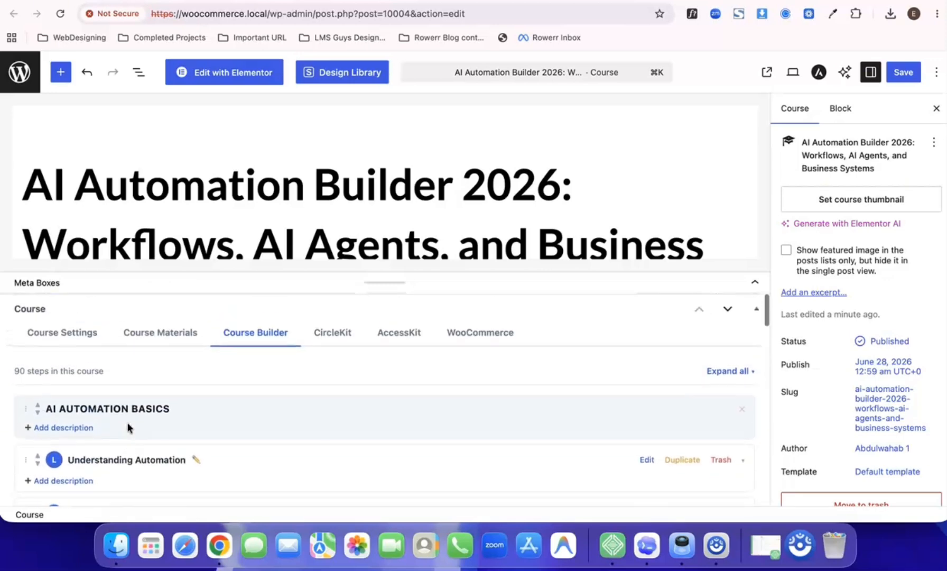
# Expand the Understanding Automation and AI Tools for Automation lessons in the Course Builder and check their topics
pyautogui.scroll(-5, 126, 422)
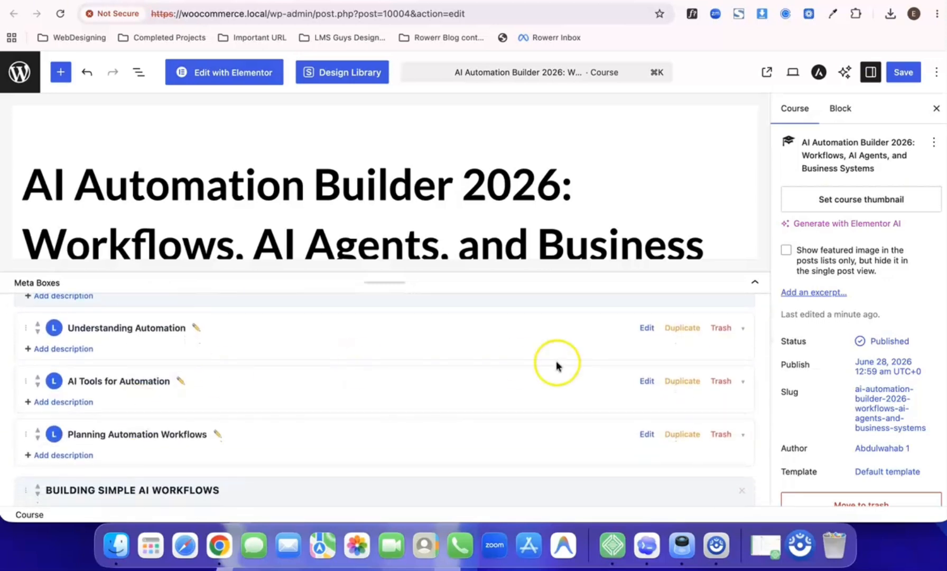
pyautogui.click(743, 328)
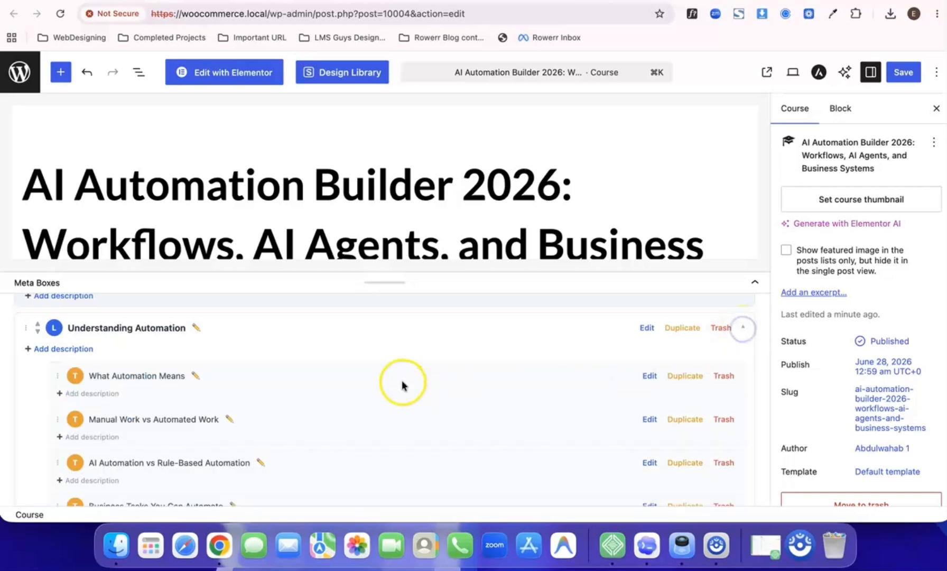
pyautogui.scroll(-5, 401, 381)
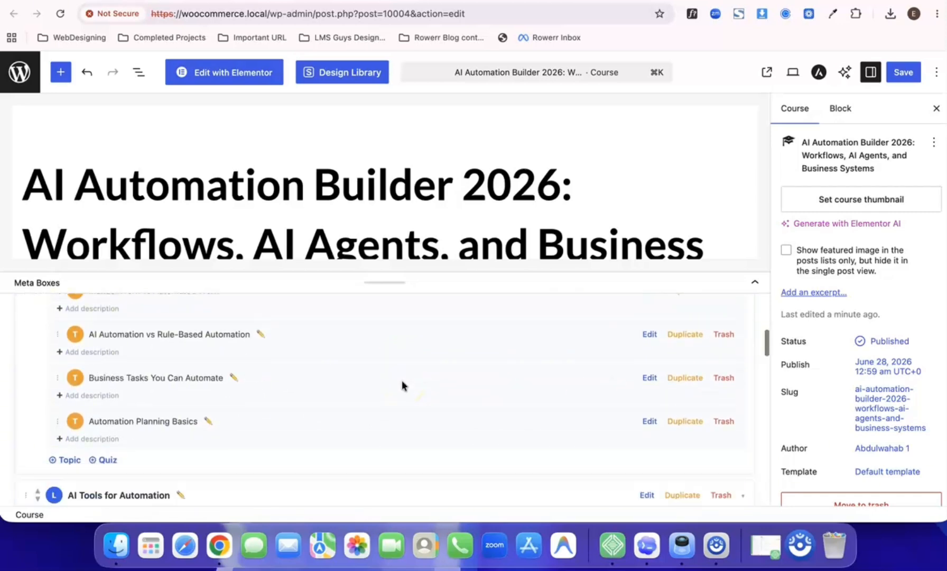
pyautogui.scroll(-6, 402, 381)
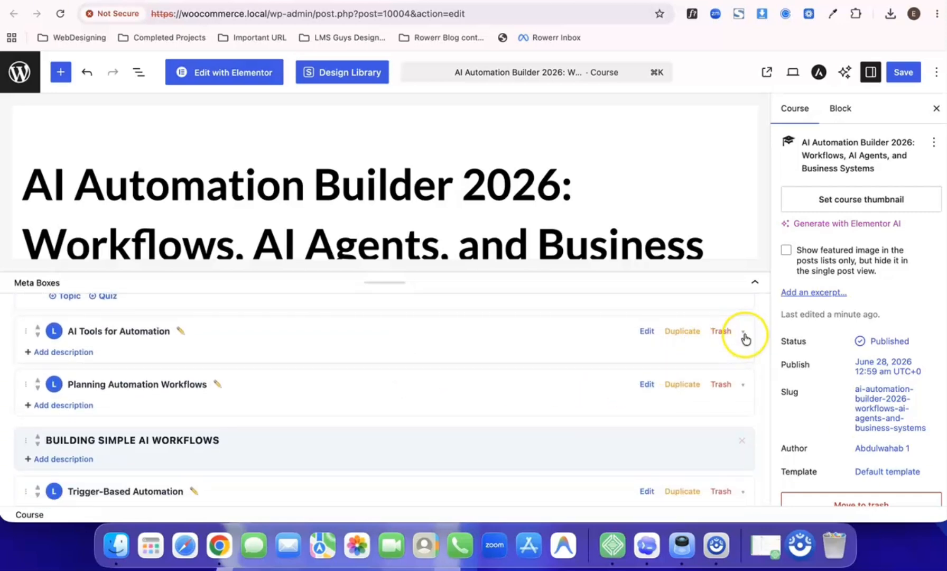
pyautogui.click(742, 332)
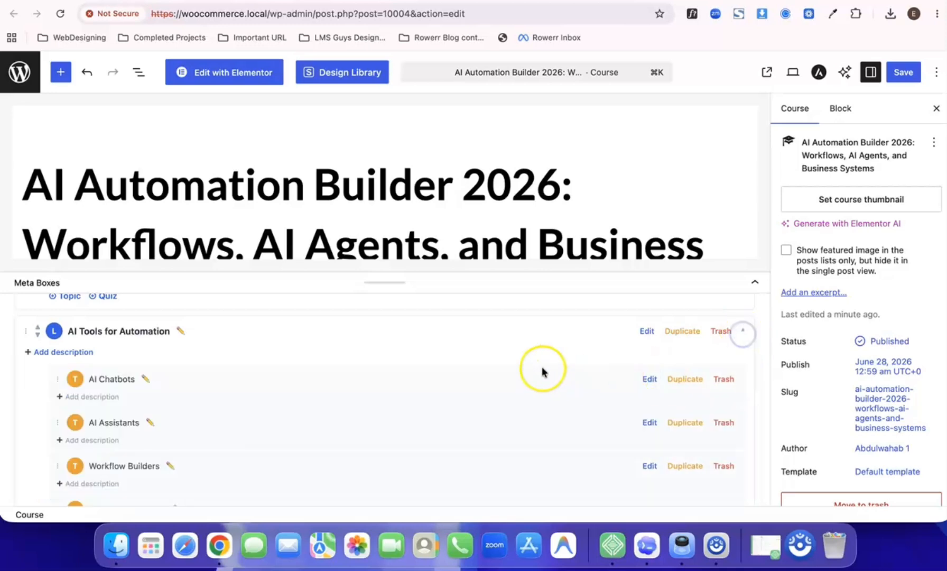
pyautogui.scroll(-3, 542, 370)
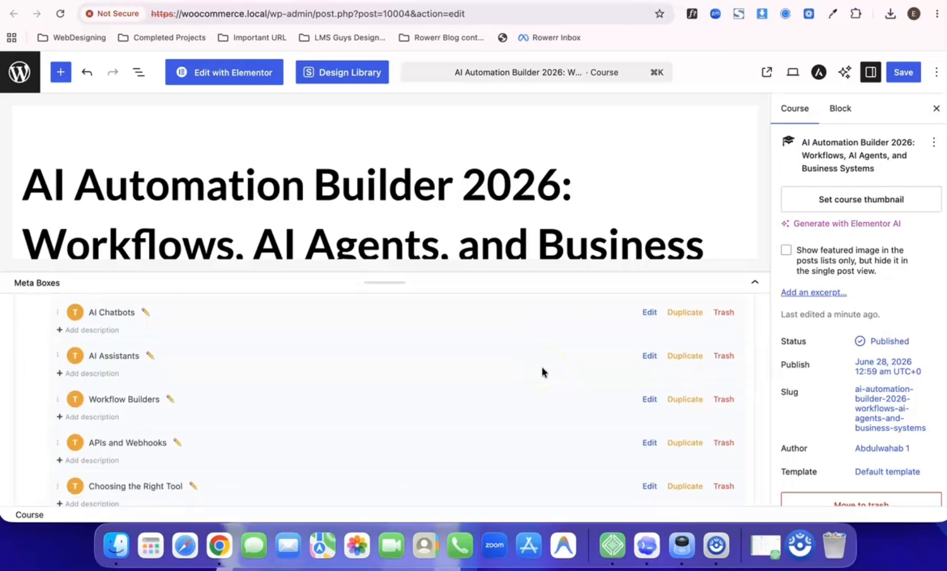
pyautogui.scroll(10, 542, 366)
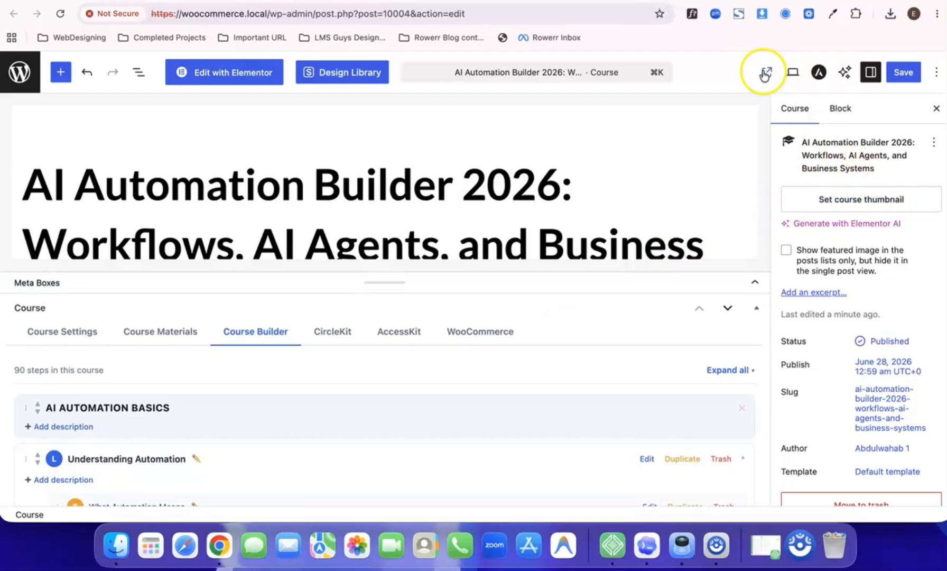
# Copy the course title and draft the AI Assistant message "add this thumbnail to this course: AI Automation Builder 2026: Workflows, AI Agents, and Business Systems"
pyautogui.tripleClick(328, 185)
pyautogui.press('super+c')
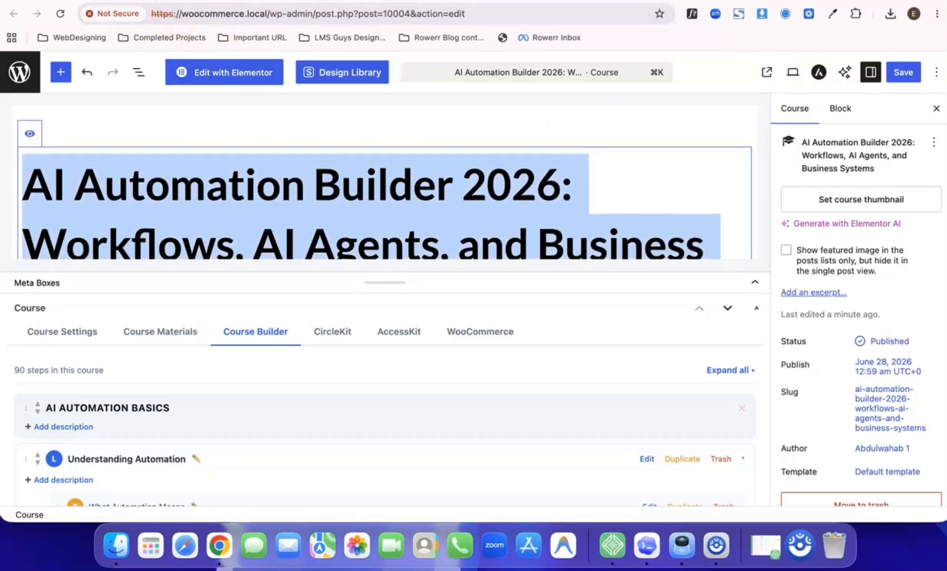
pyautogui.click(124, 1)
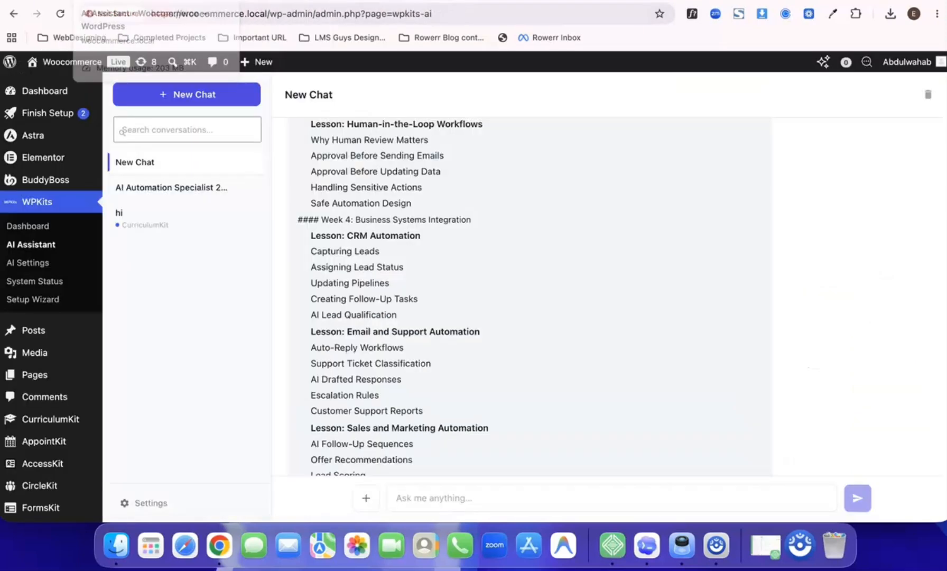
pyautogui.scroll(-10, 431, 408)
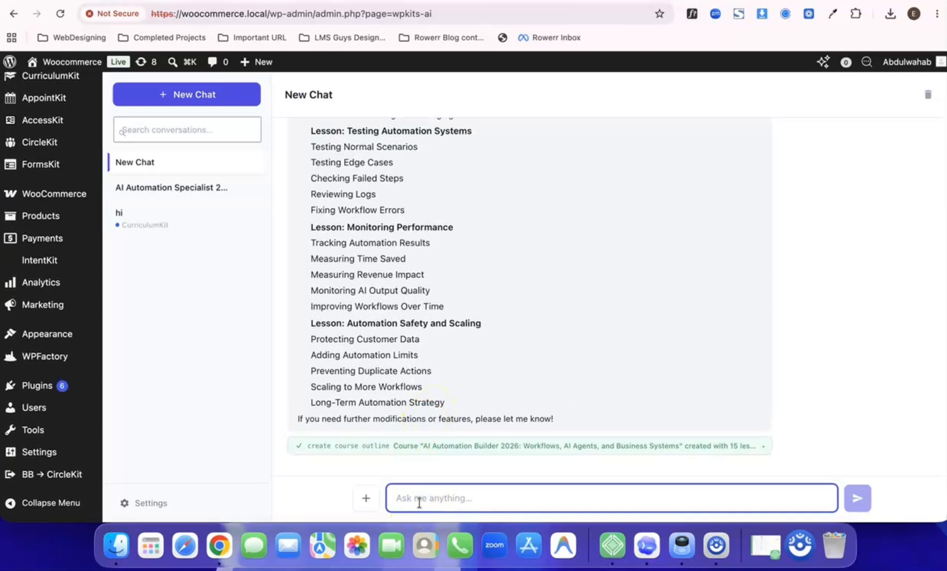
pyautogui.write('a')
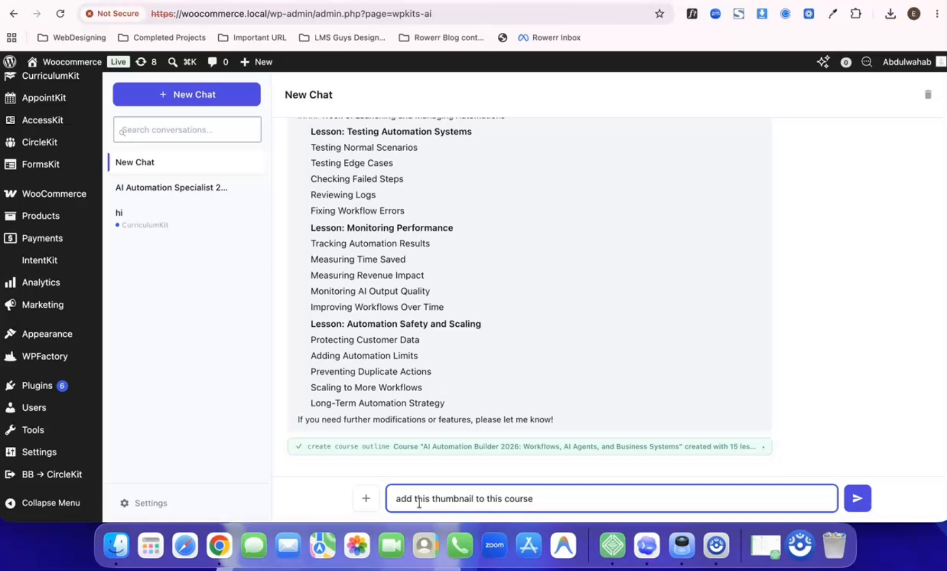
pyautogui.press('super+v')
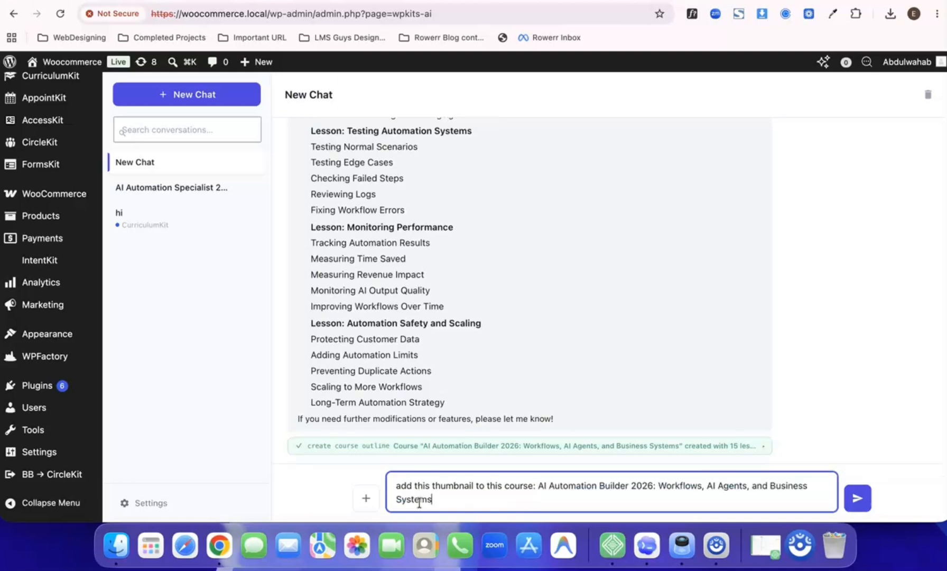
# Attach Course Image 3.png from the LearnNova folder on D-Drive as a content attachment and send the drafted thumbnail request
pyautogui.click(366, 497)
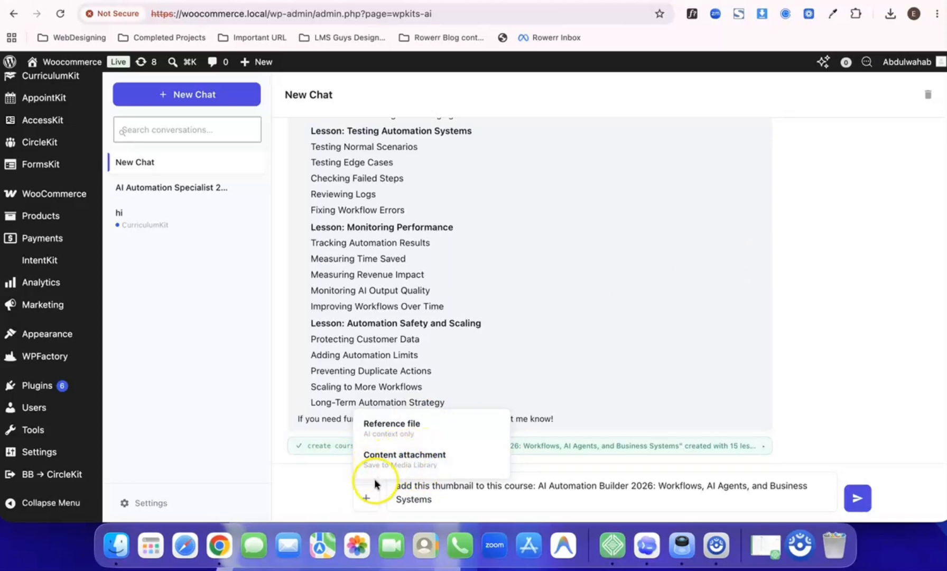
pyautogui.click(389, 466)
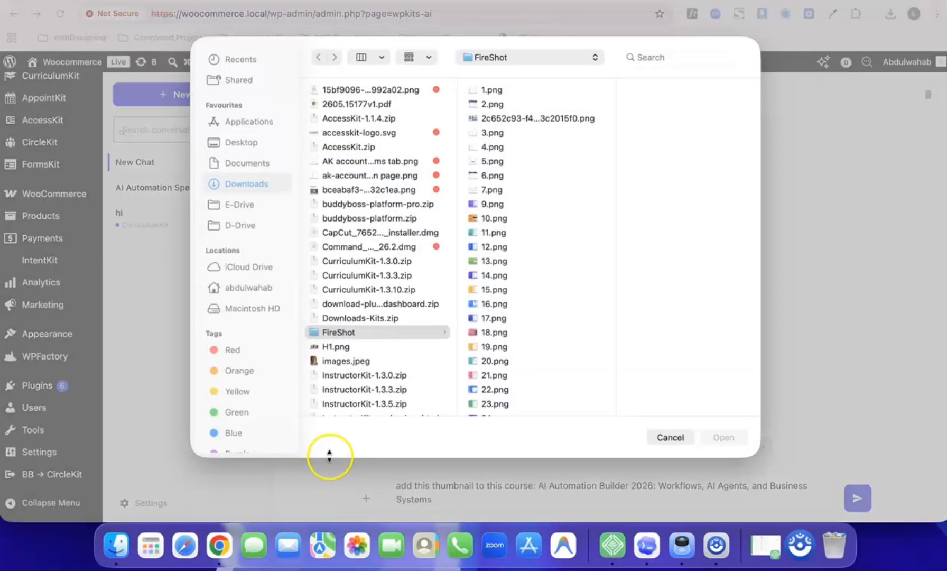
pyautogui.click(233, 226)
pyautogui.click(349, 247)
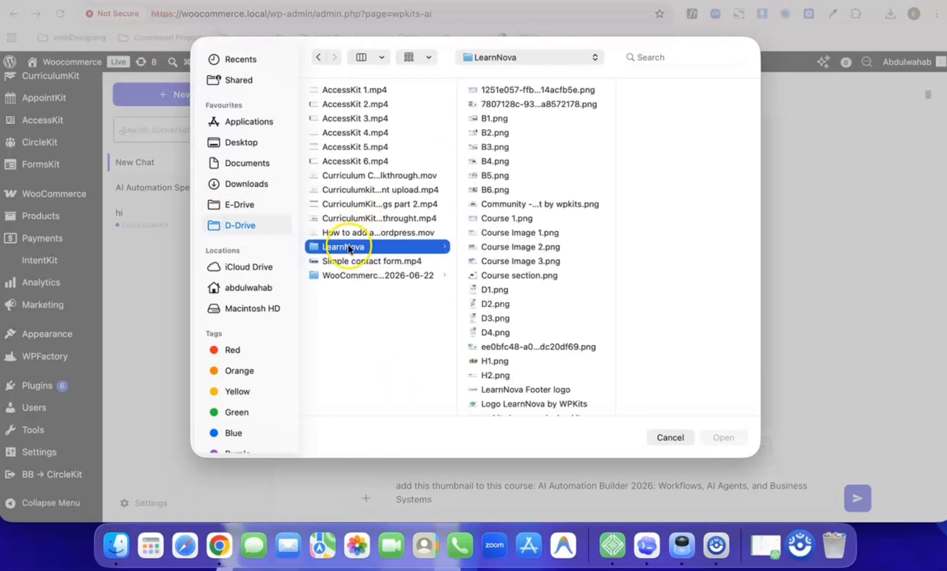
pyautogui.click(509, 262)
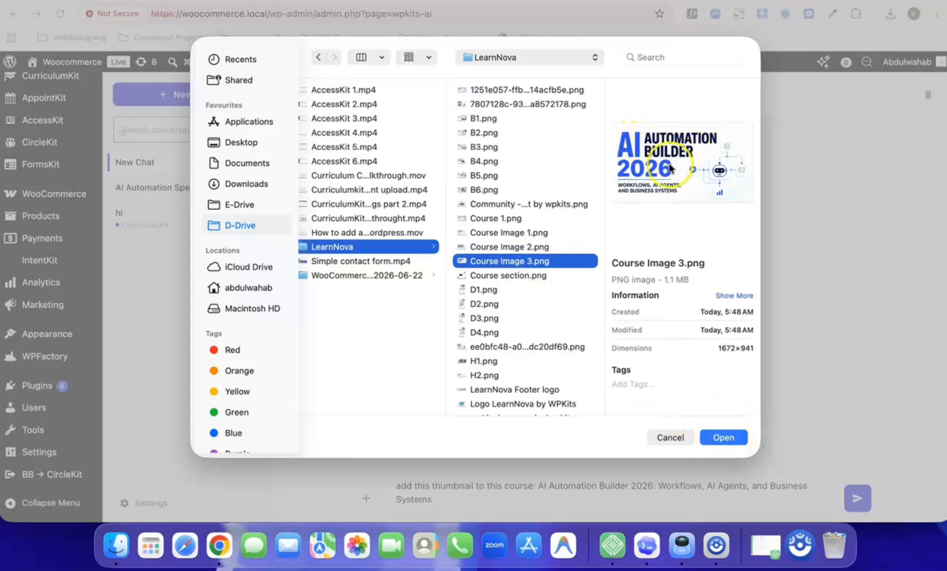
pyautogui.click(724, 438)
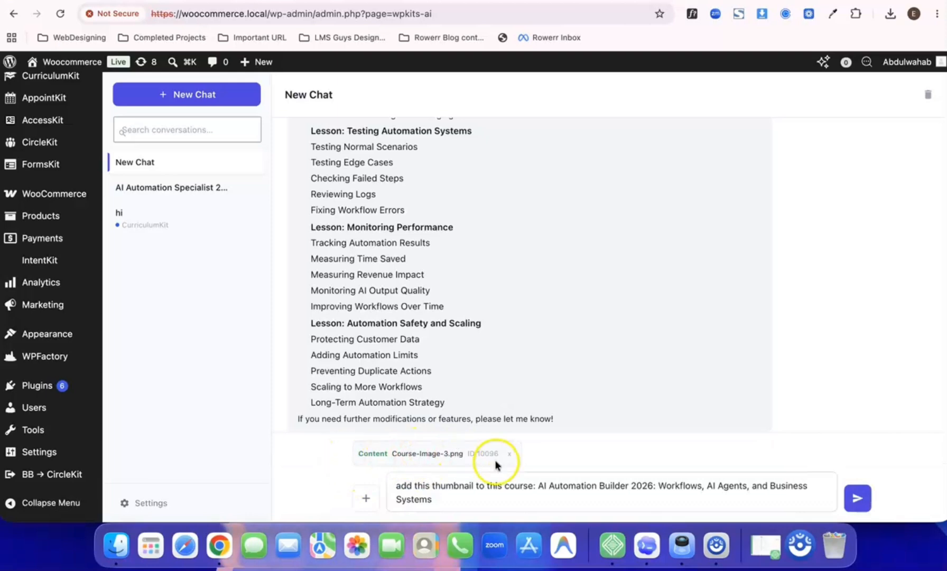
pyautogui.click(857, 497)
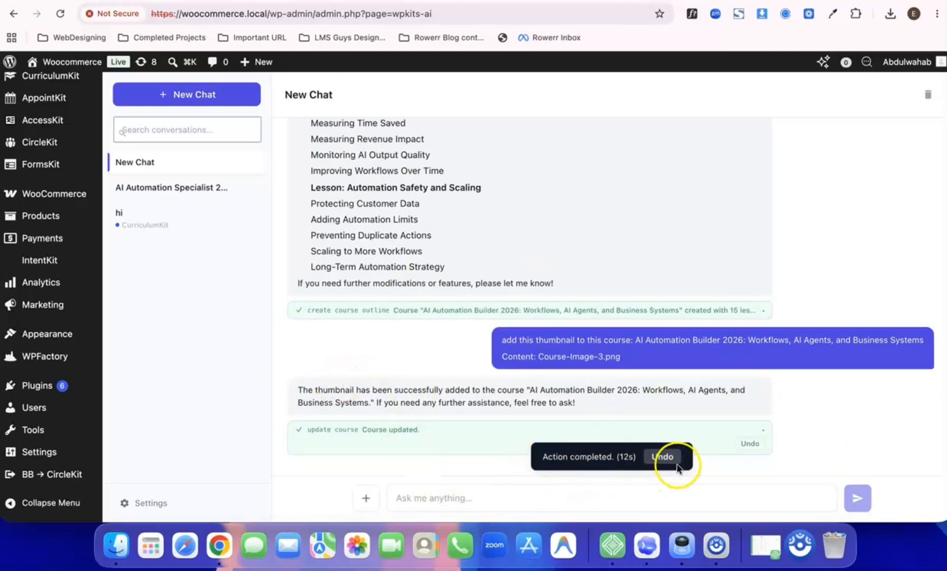
pyautogui.click(655, 472)
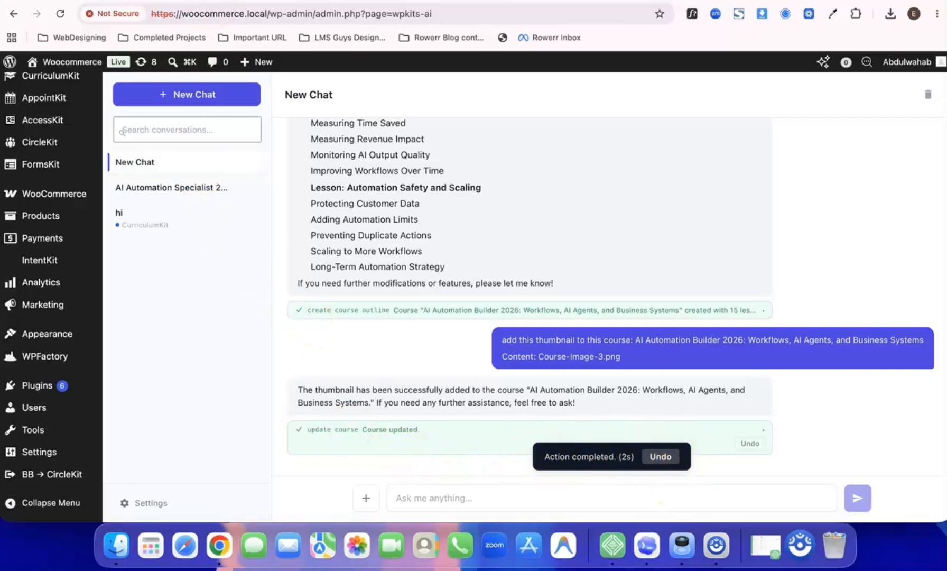
# Close the outdated course editor without saving and reopen AI Automation Builder 2026 for editing to check its thumbnail
pyautogui.click(106, 1)
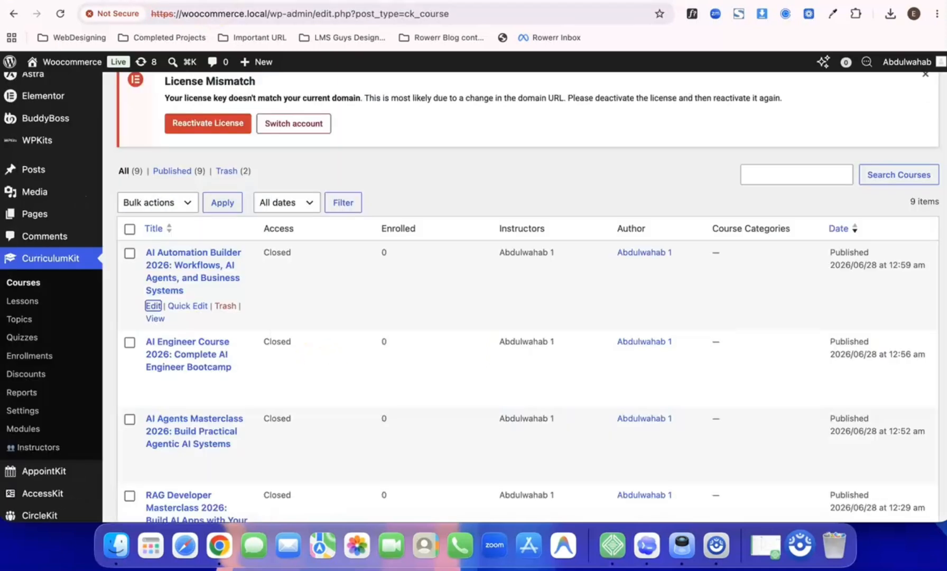
pyautogui.click(378, 1)
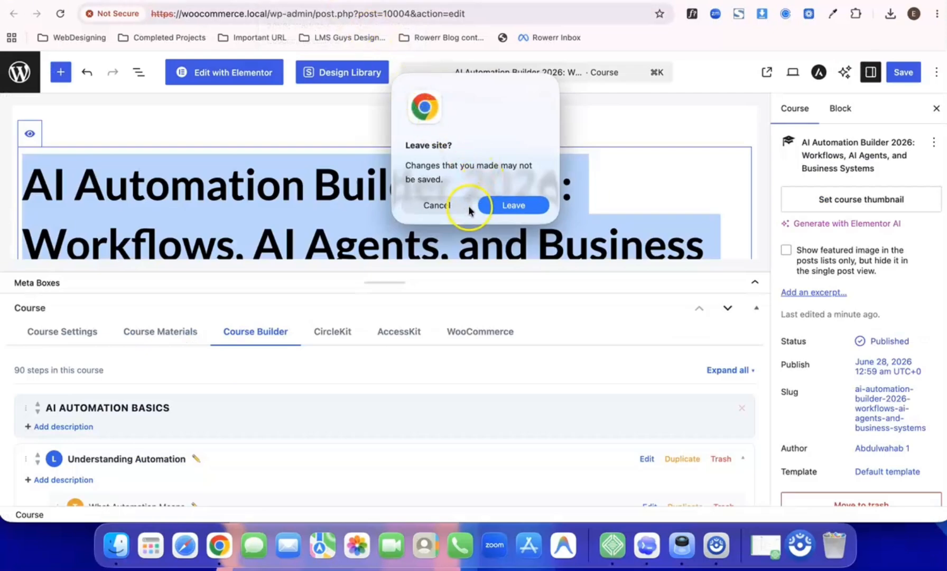
pyautogui.click(497, 205)
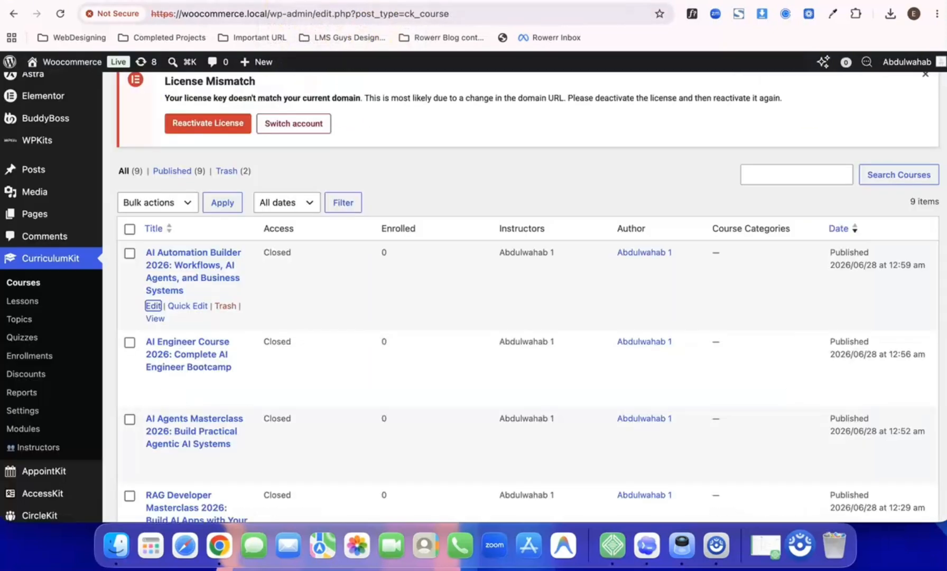
pyautogui.click(155, 307)
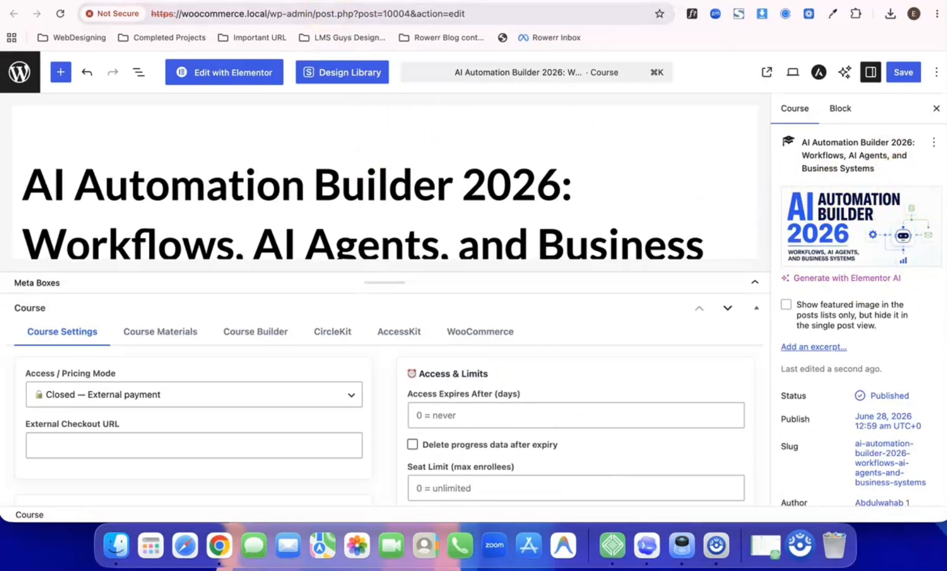
# Copy the full title of the AI Engineer Course 2026 from its Quick Edit form and cancel the edit
pyautogui.hotkey('ctrl', 'shift', 'Tab')
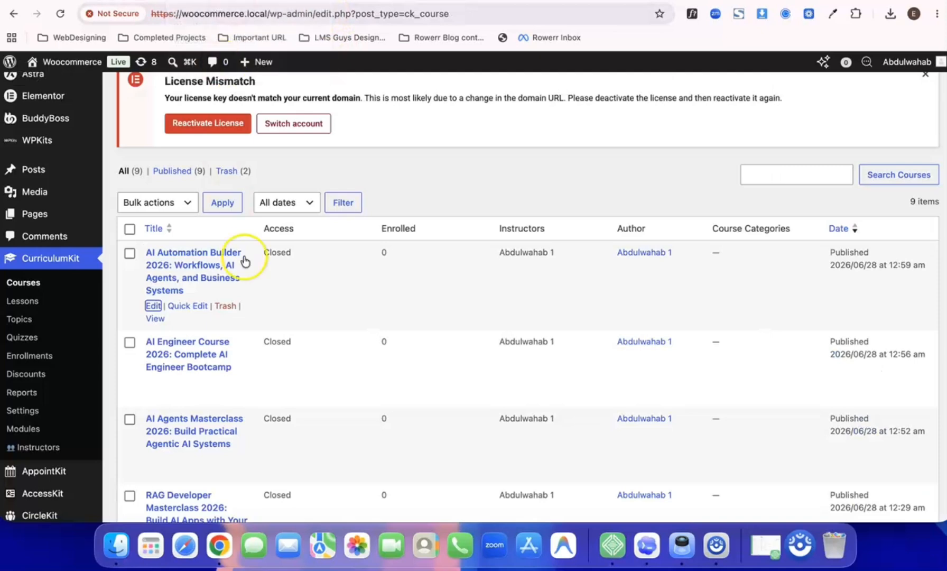
pyautogui.scroll(-2, 243, 258)
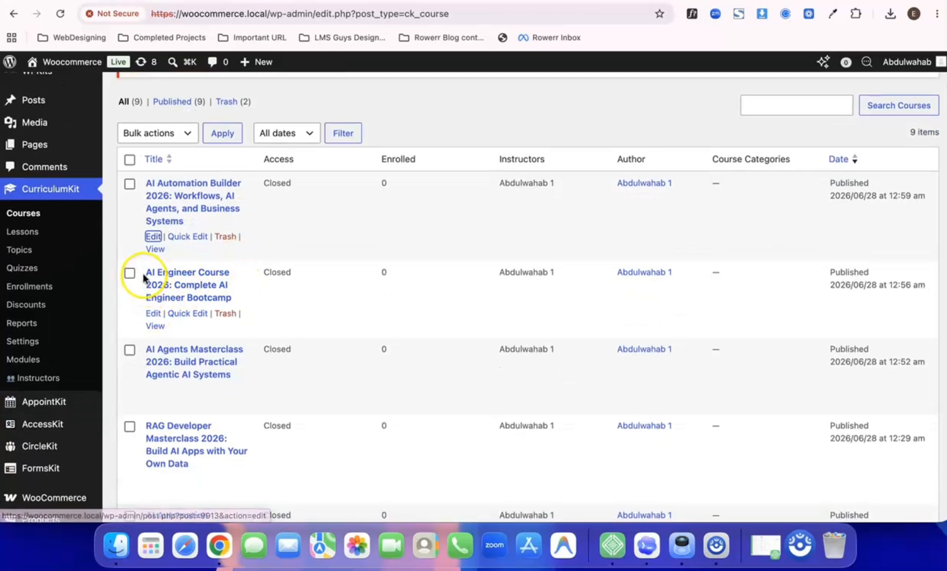
pyautogui.click(179, 314)
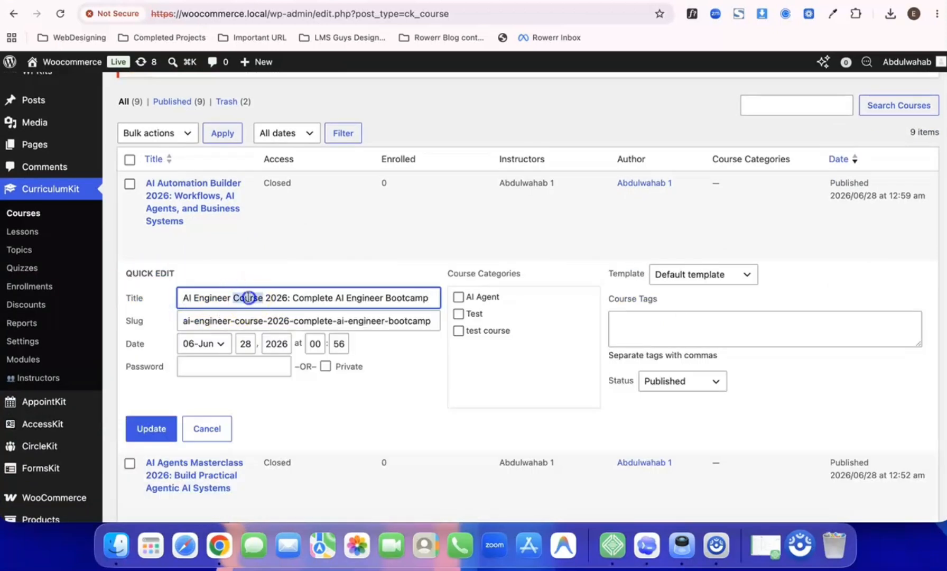
pyautogui.tripleClick(247, 298)
pyautogui.press('super+c')
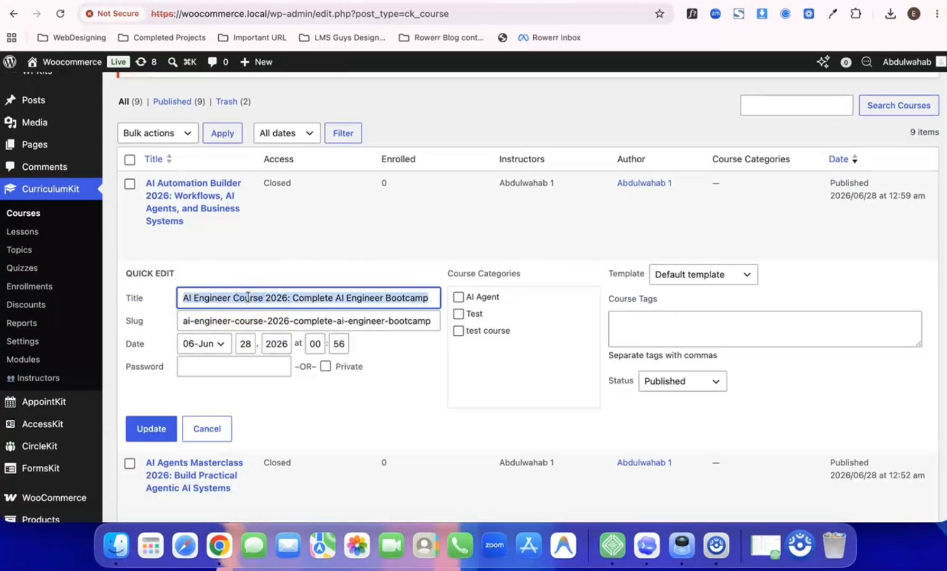
pyautogui.click(207, 428)
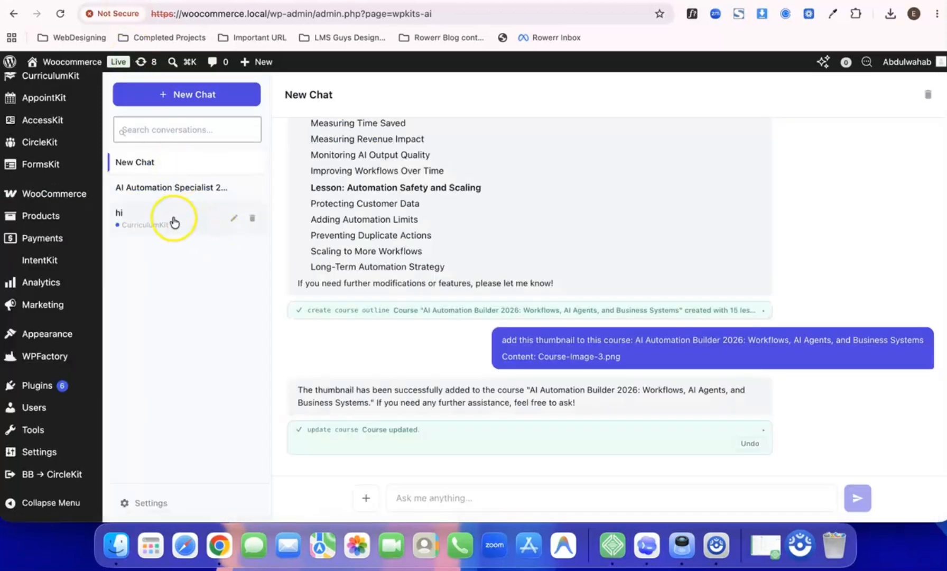
# Draft the AI Assistant message "add this thumbnail to this course: AI Engineer Course 2026: Complete AI Engineer Bootcamp"
pyautogui.click(461, 496)
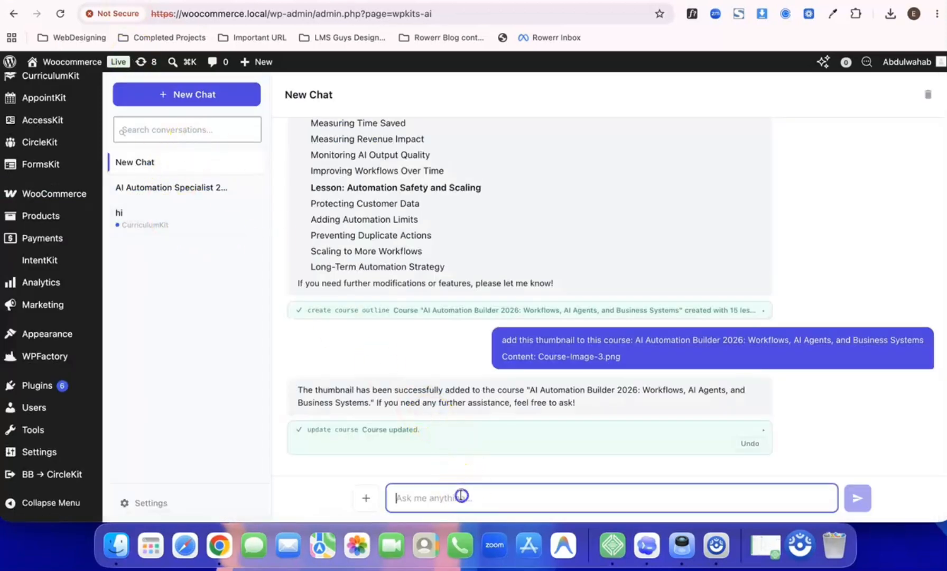
pyautogui.write('add this thumbnail to this course')
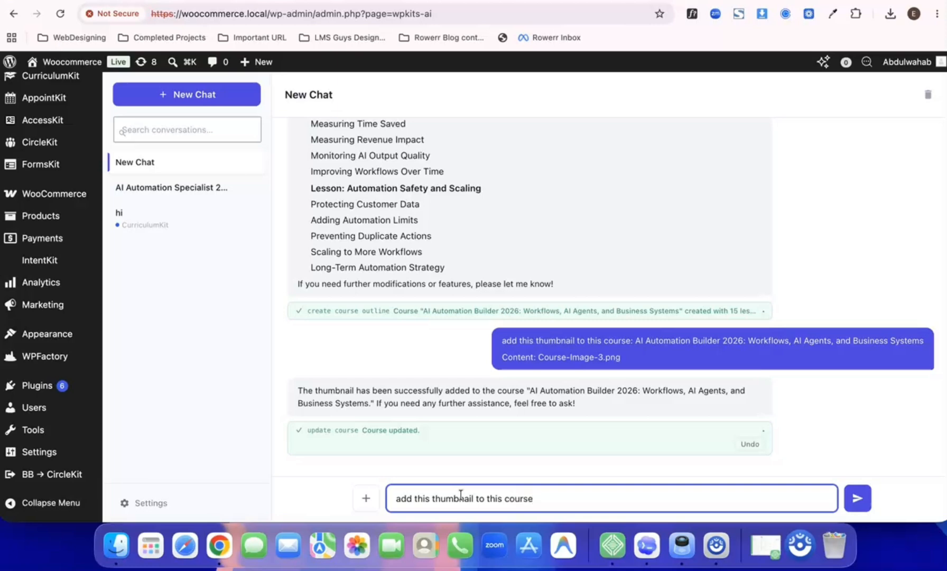
pyautogui.press('super+v')
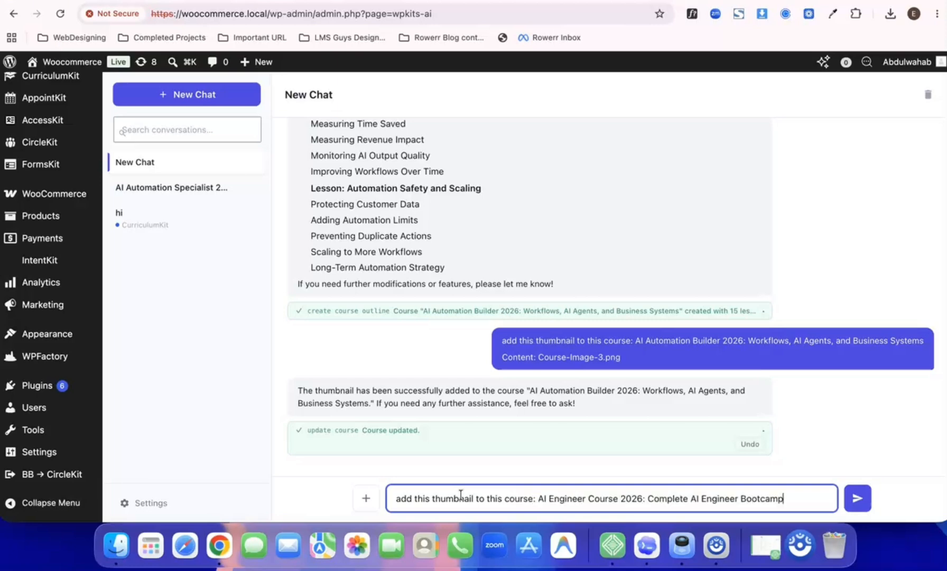
# Add Course Image 2.png from the LearnNova folder as a content attachment and send the AI Engineer Course thumbnail request
pyautogui.click(366, 499)
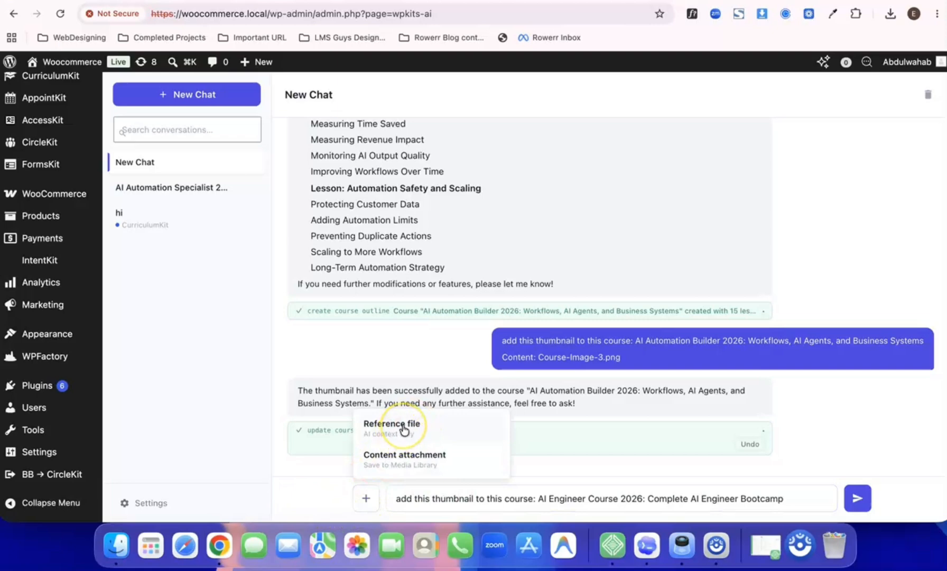
pyautogui.click(399, 453)
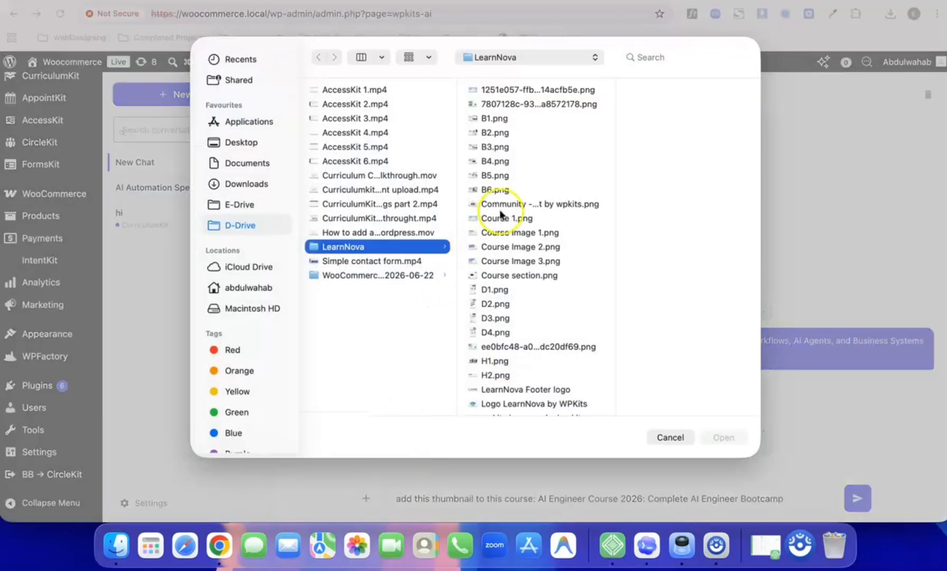
pyautogui.click(525, 249)
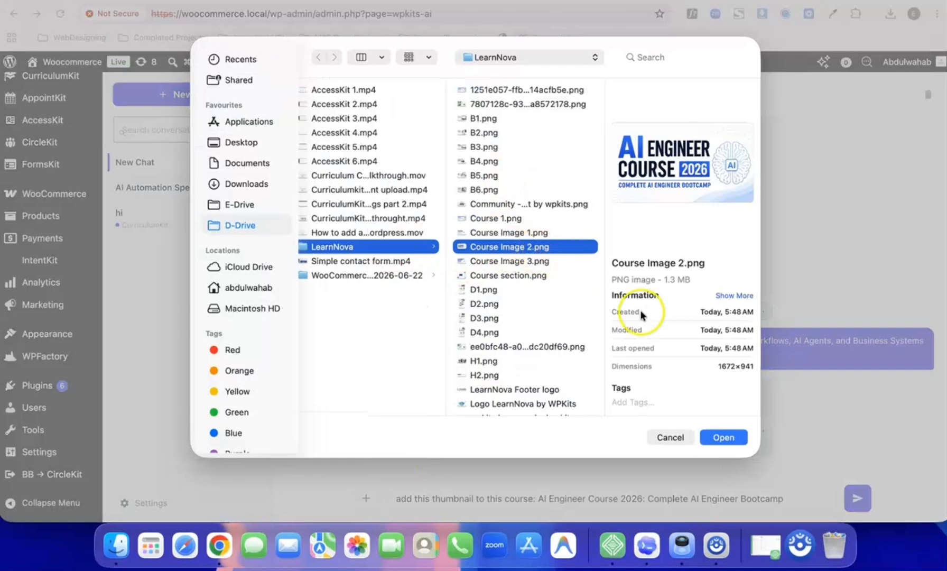
pyautogui.click(718, 437)
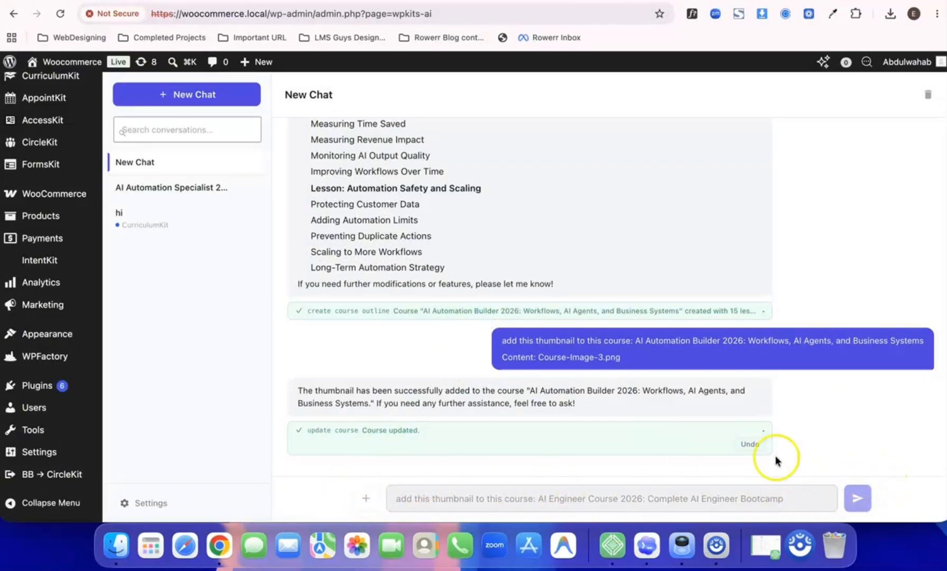
pyautogui.click(857, 499)
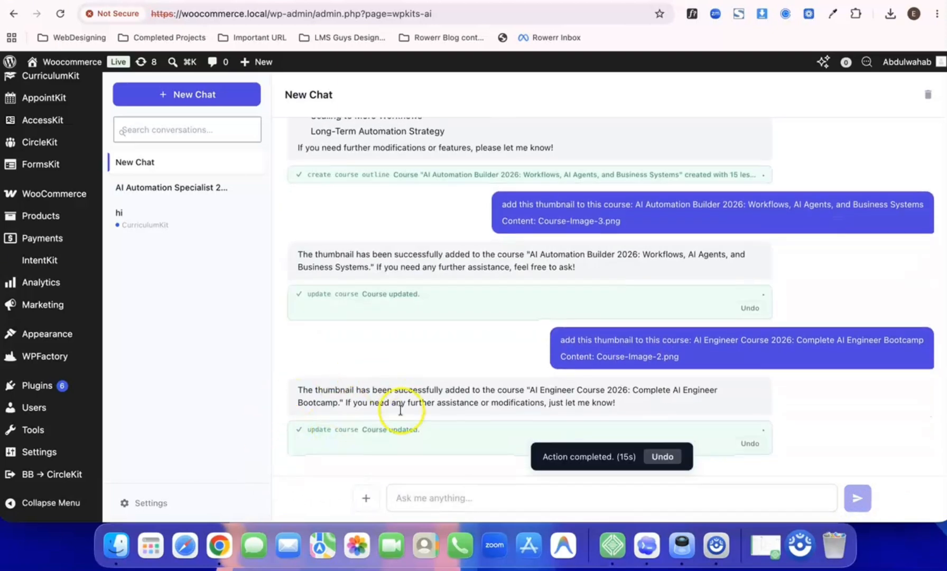
# Open the AI Engineer Course 2026 for editing to check its thumbnail, and return to the course list
pyautogui.click(230, 1)
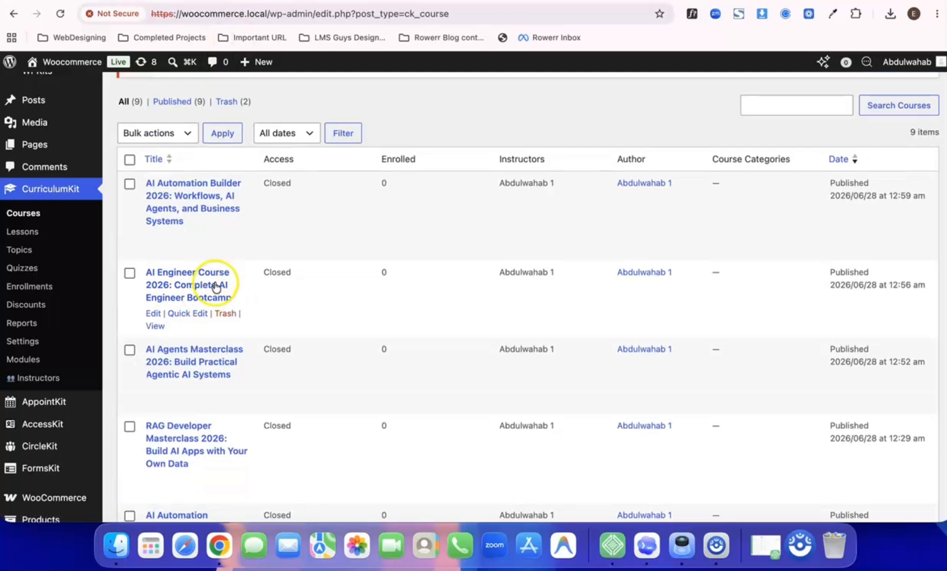
pyautogui.click(153, 313)
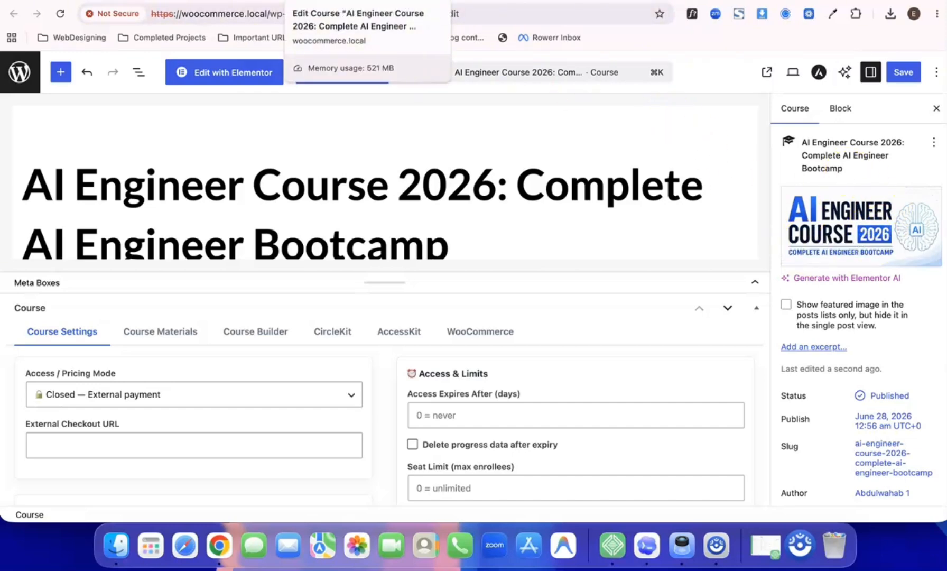
pyautogui.click(388, 1)
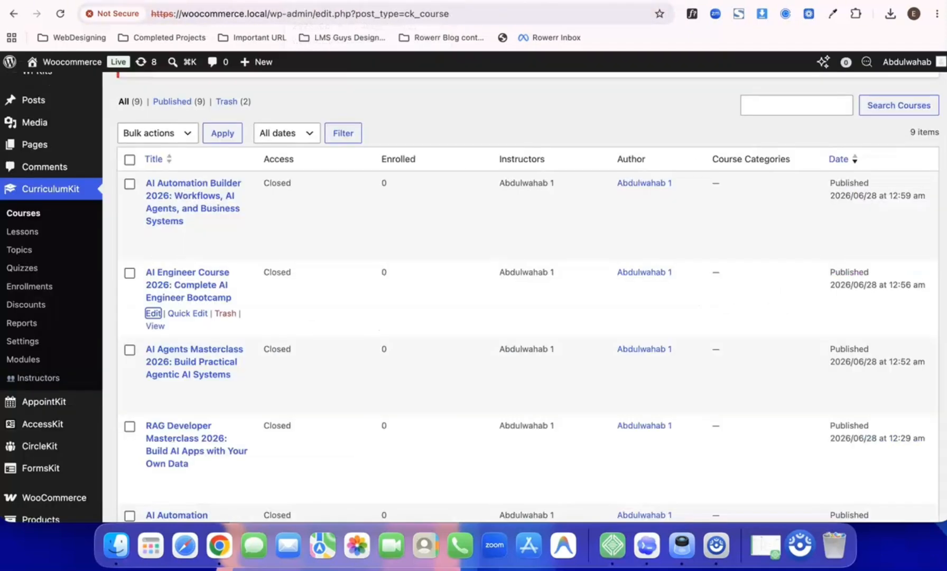